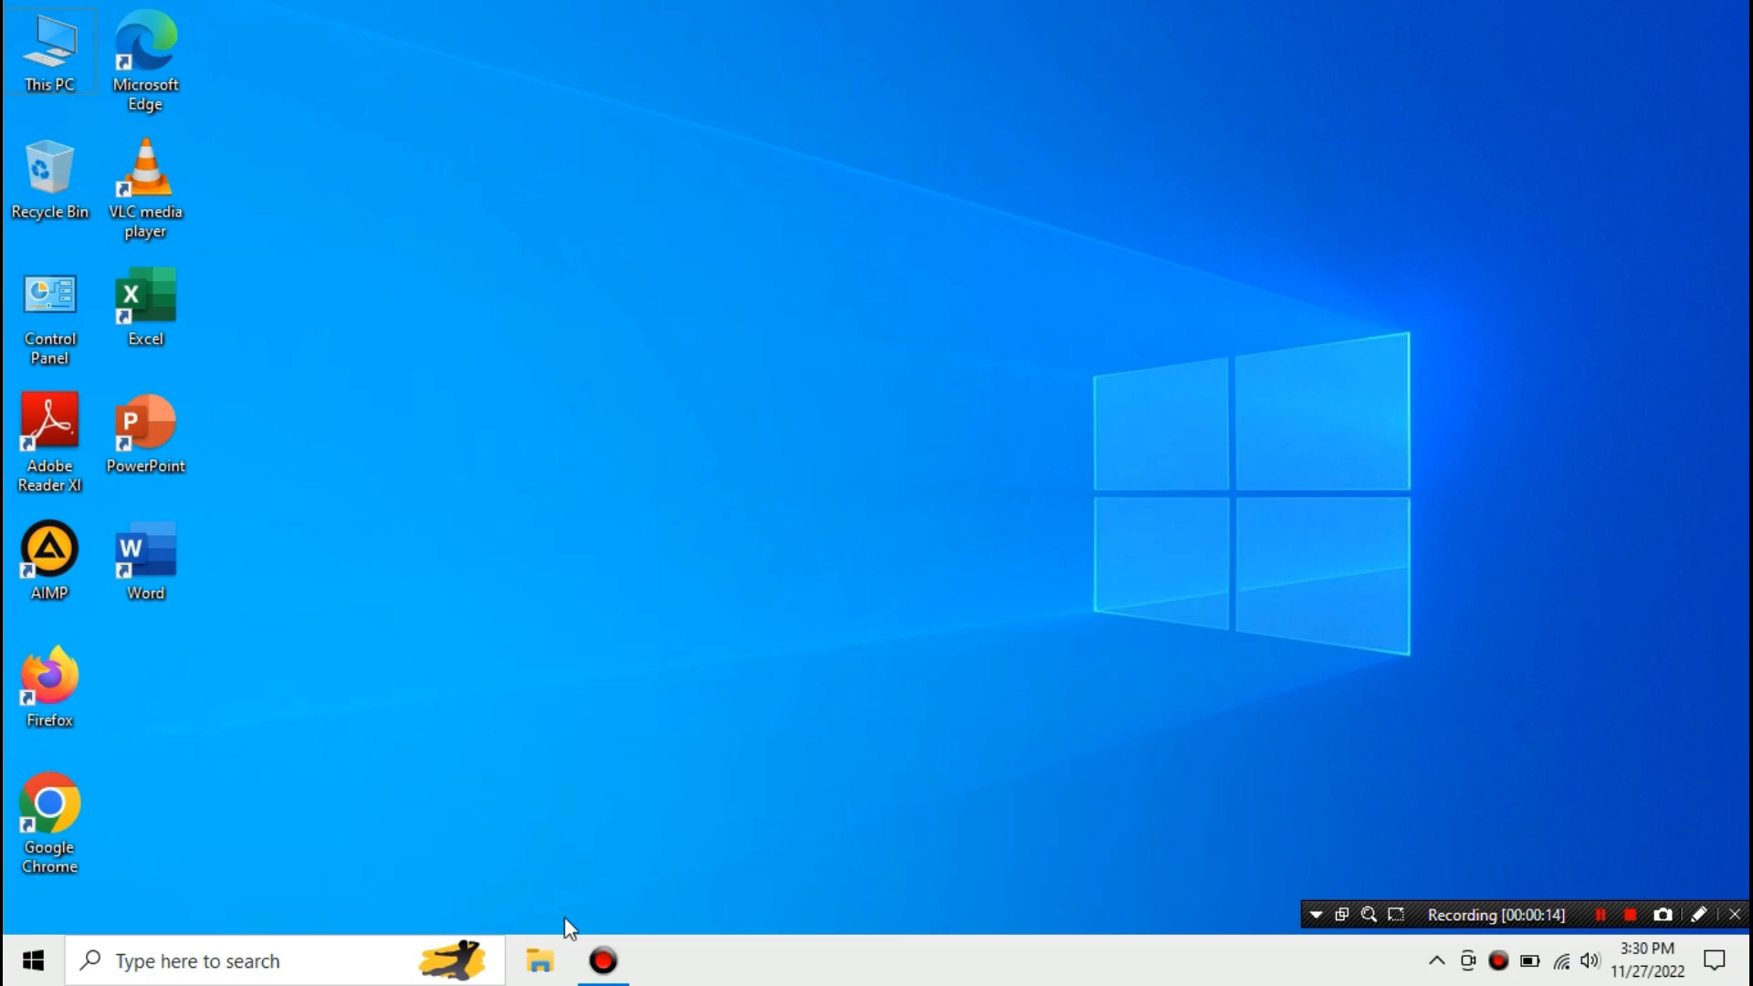
# Open Computer Management for This PC from File Explorer and display Device Manager
pyautogui.click(541, 975)
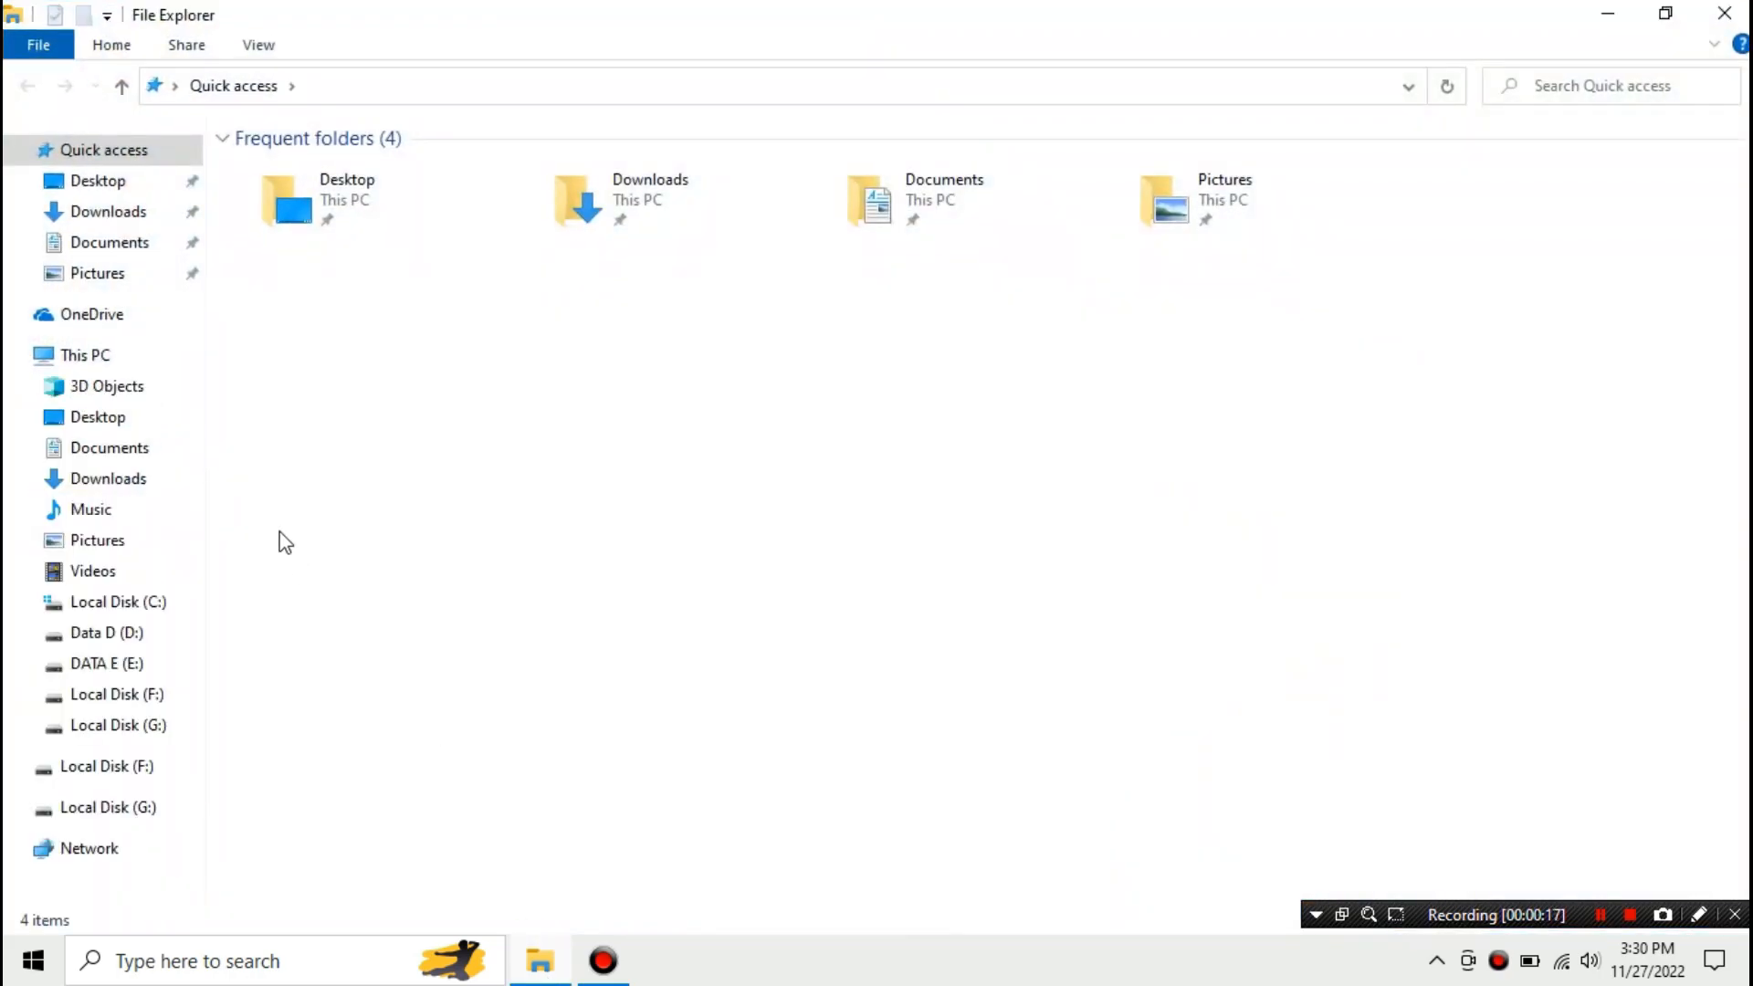
pyautogui.click(97, 358)
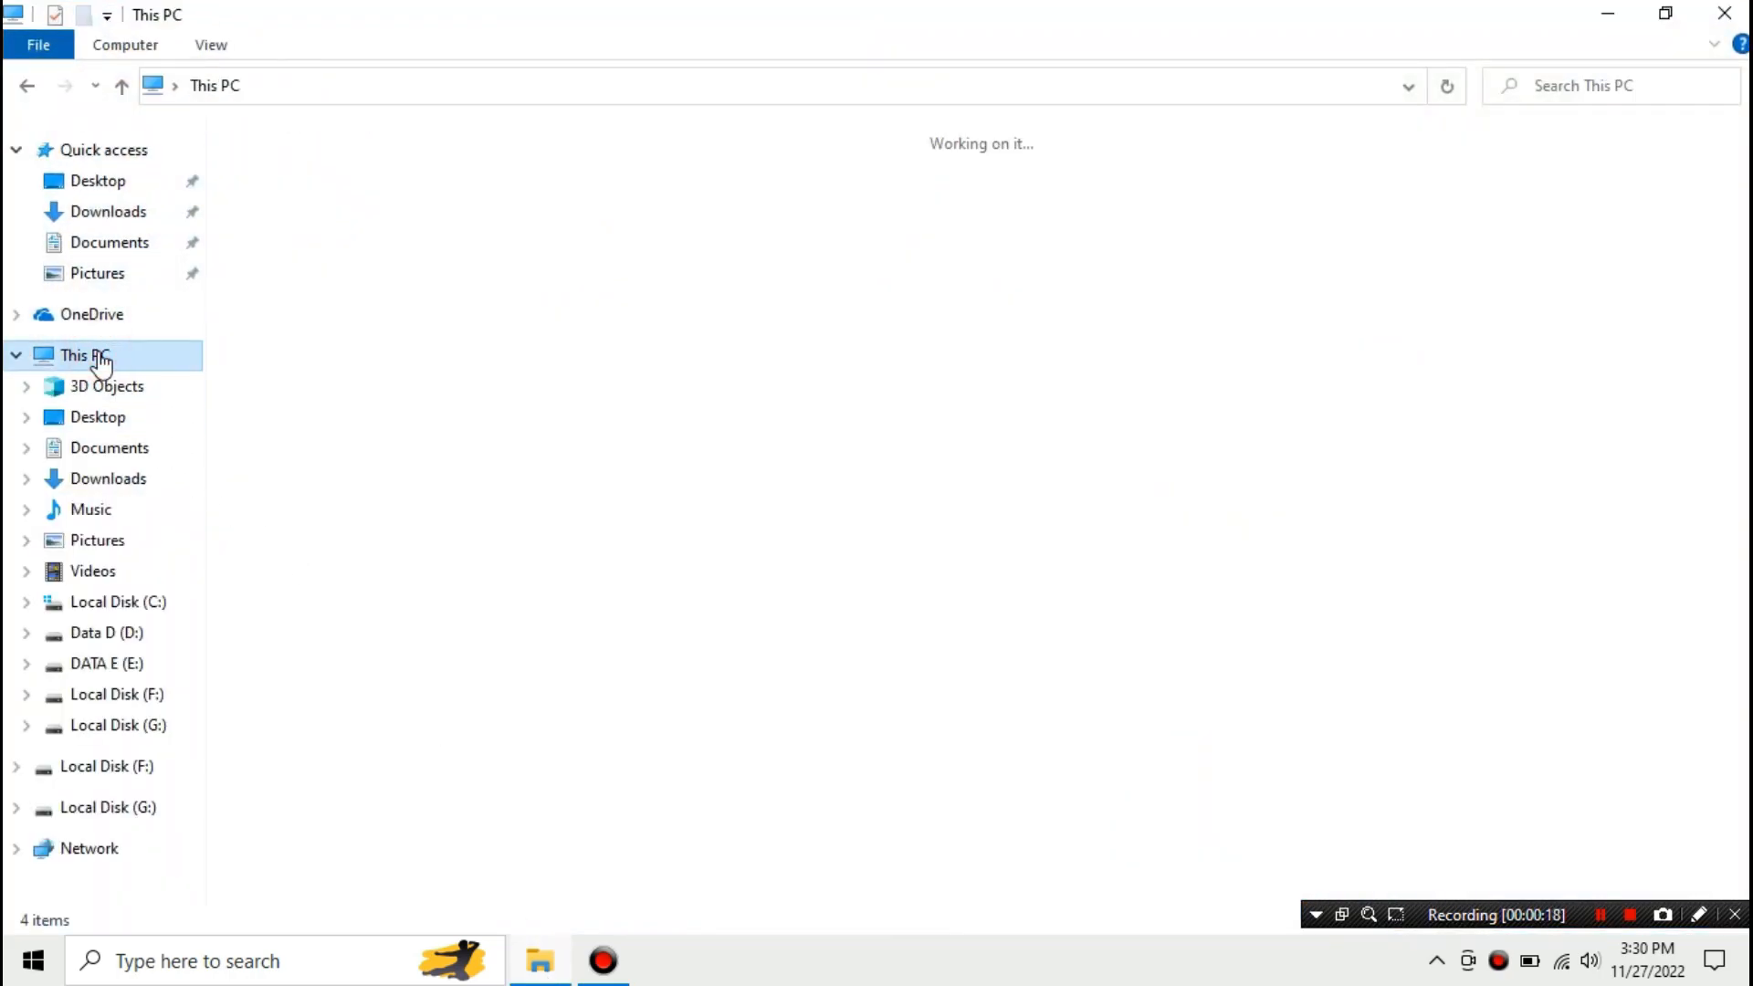
pyautogui.rightClick(101, 362)
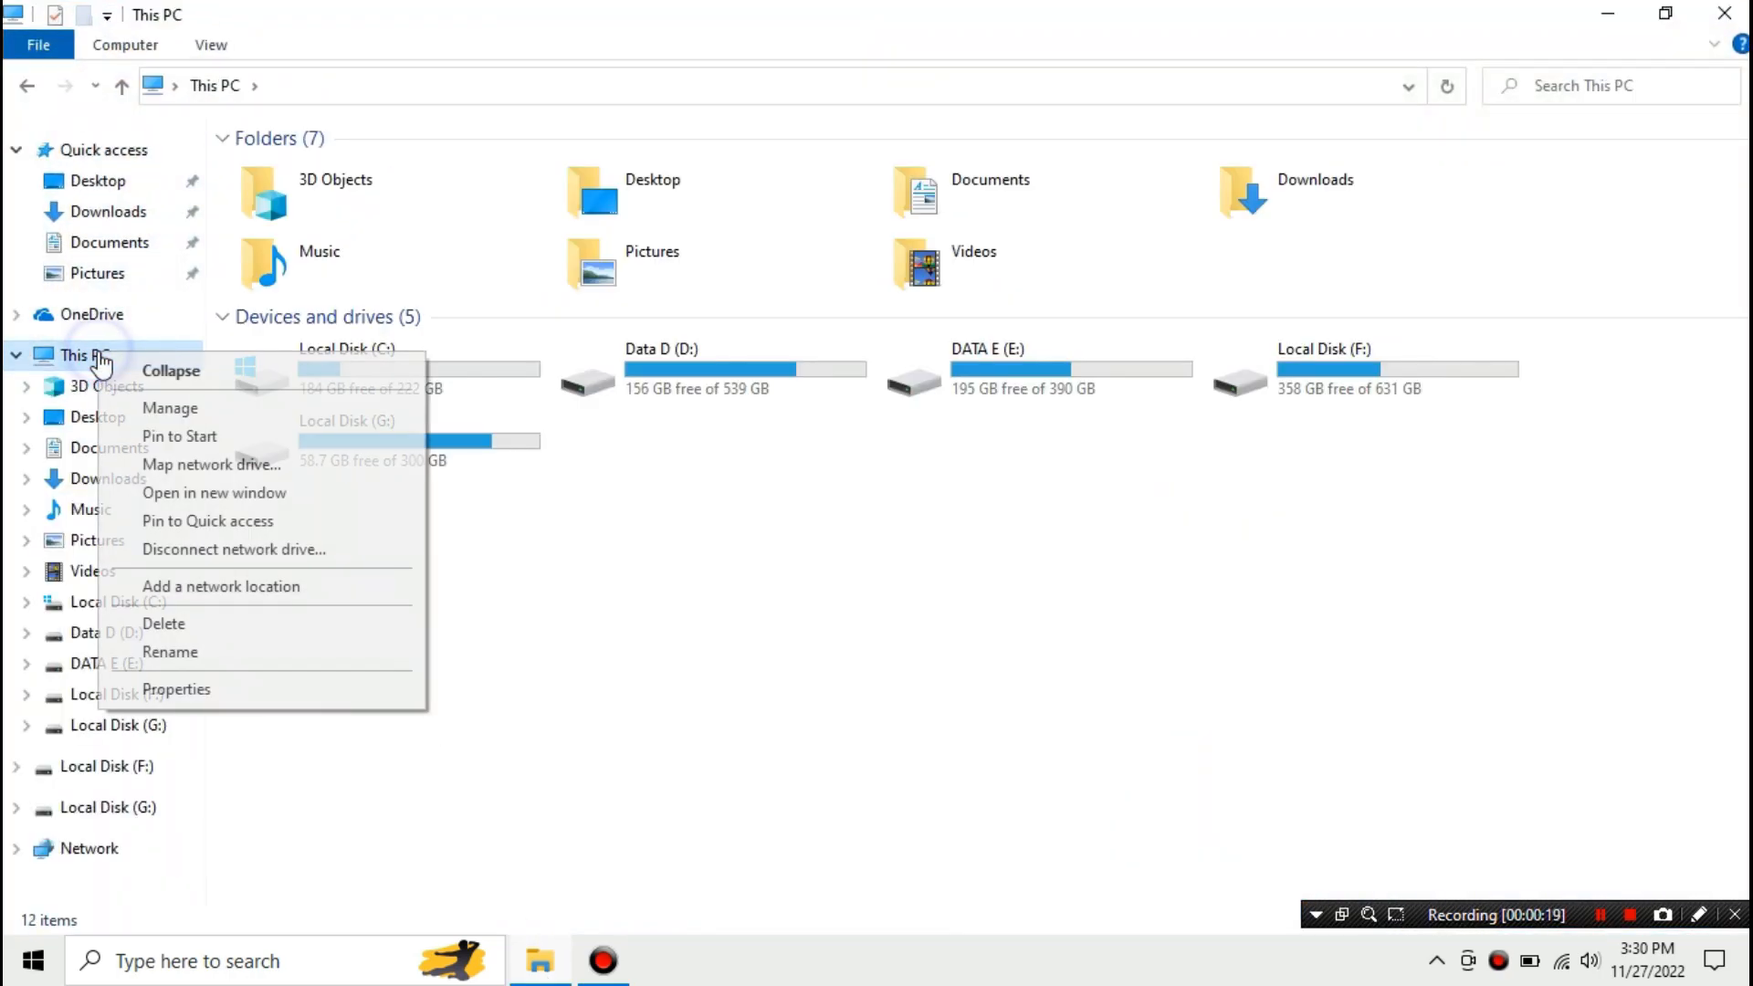
pyautogui.click(189, 417)
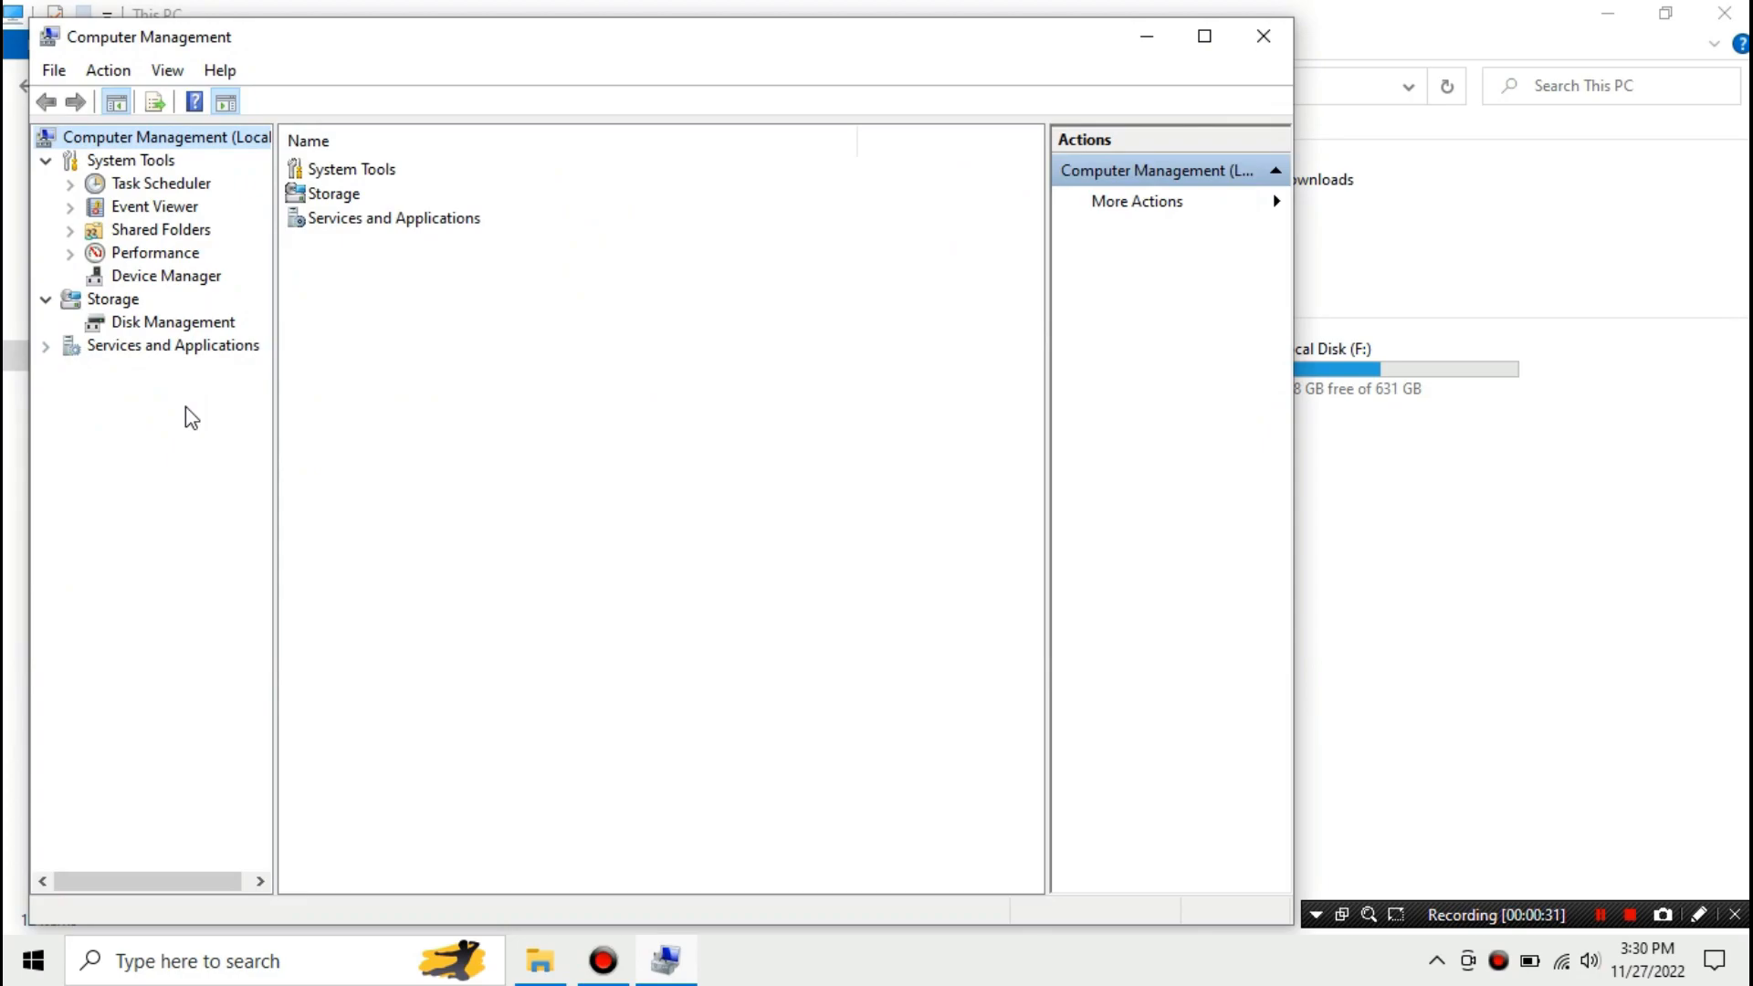
pyautogui.click(171, 277)
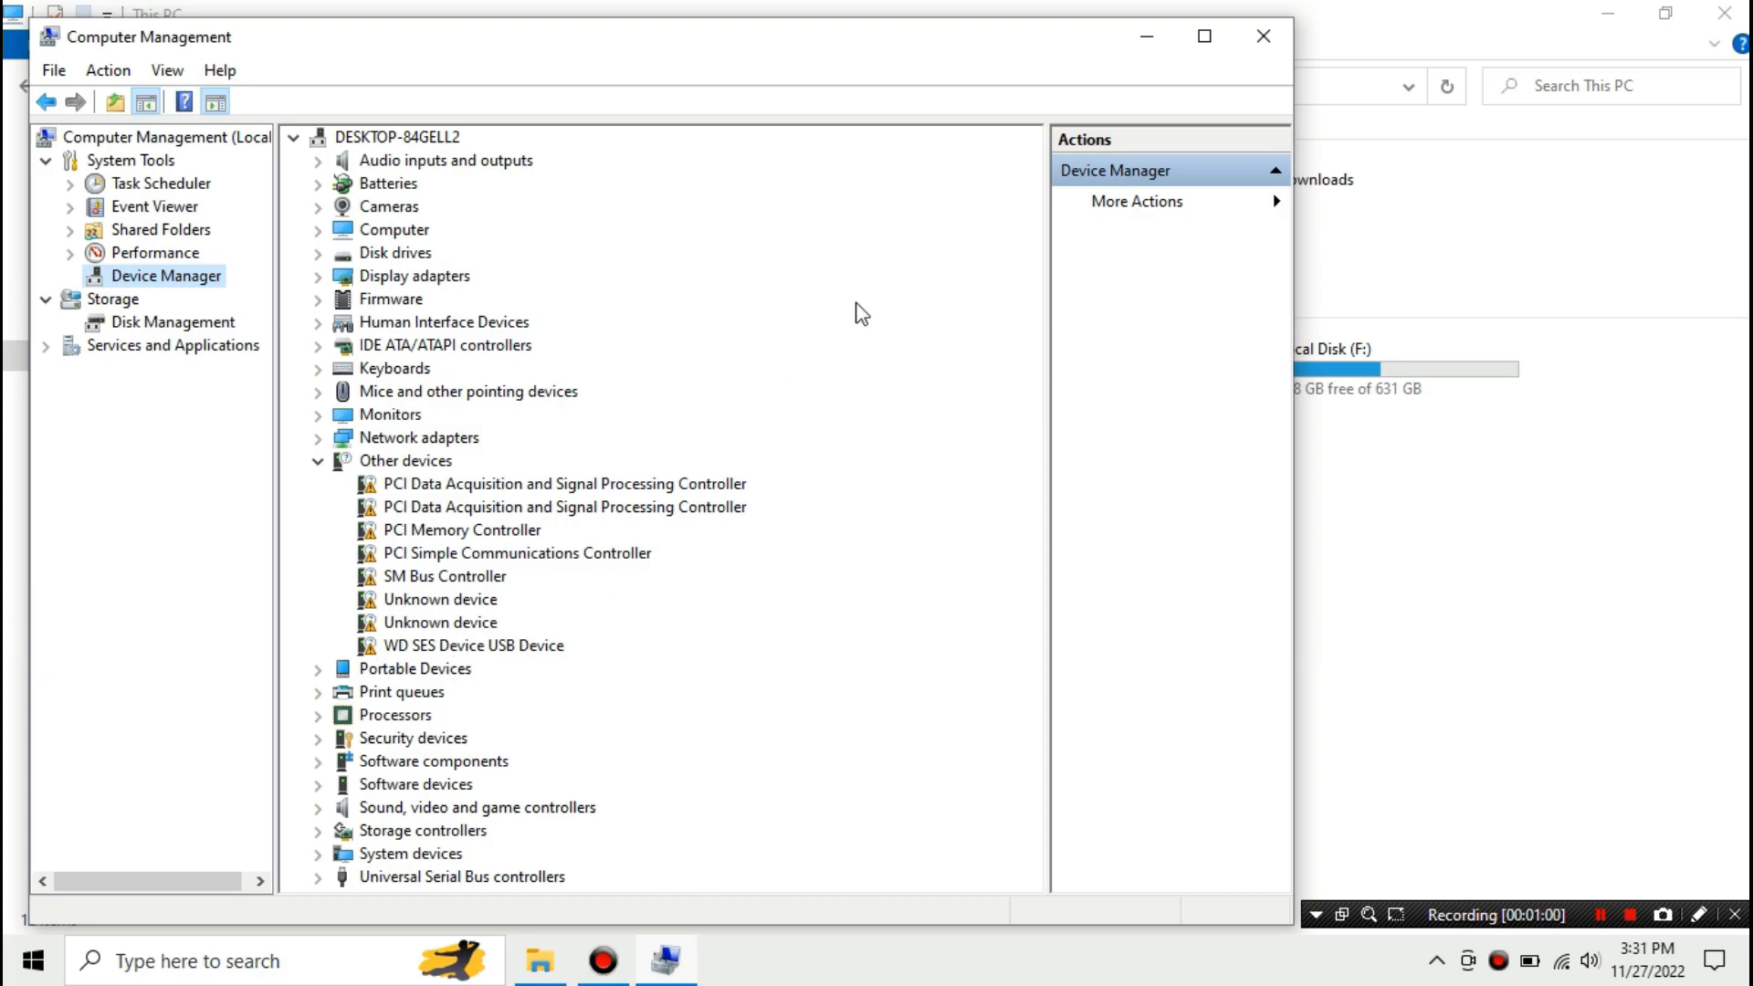
# Narrow the Computer Management window and its console tree, and minimize the window
pyautogui.moveTo(1295, 140); pyautogui.dragTo(659, 140)
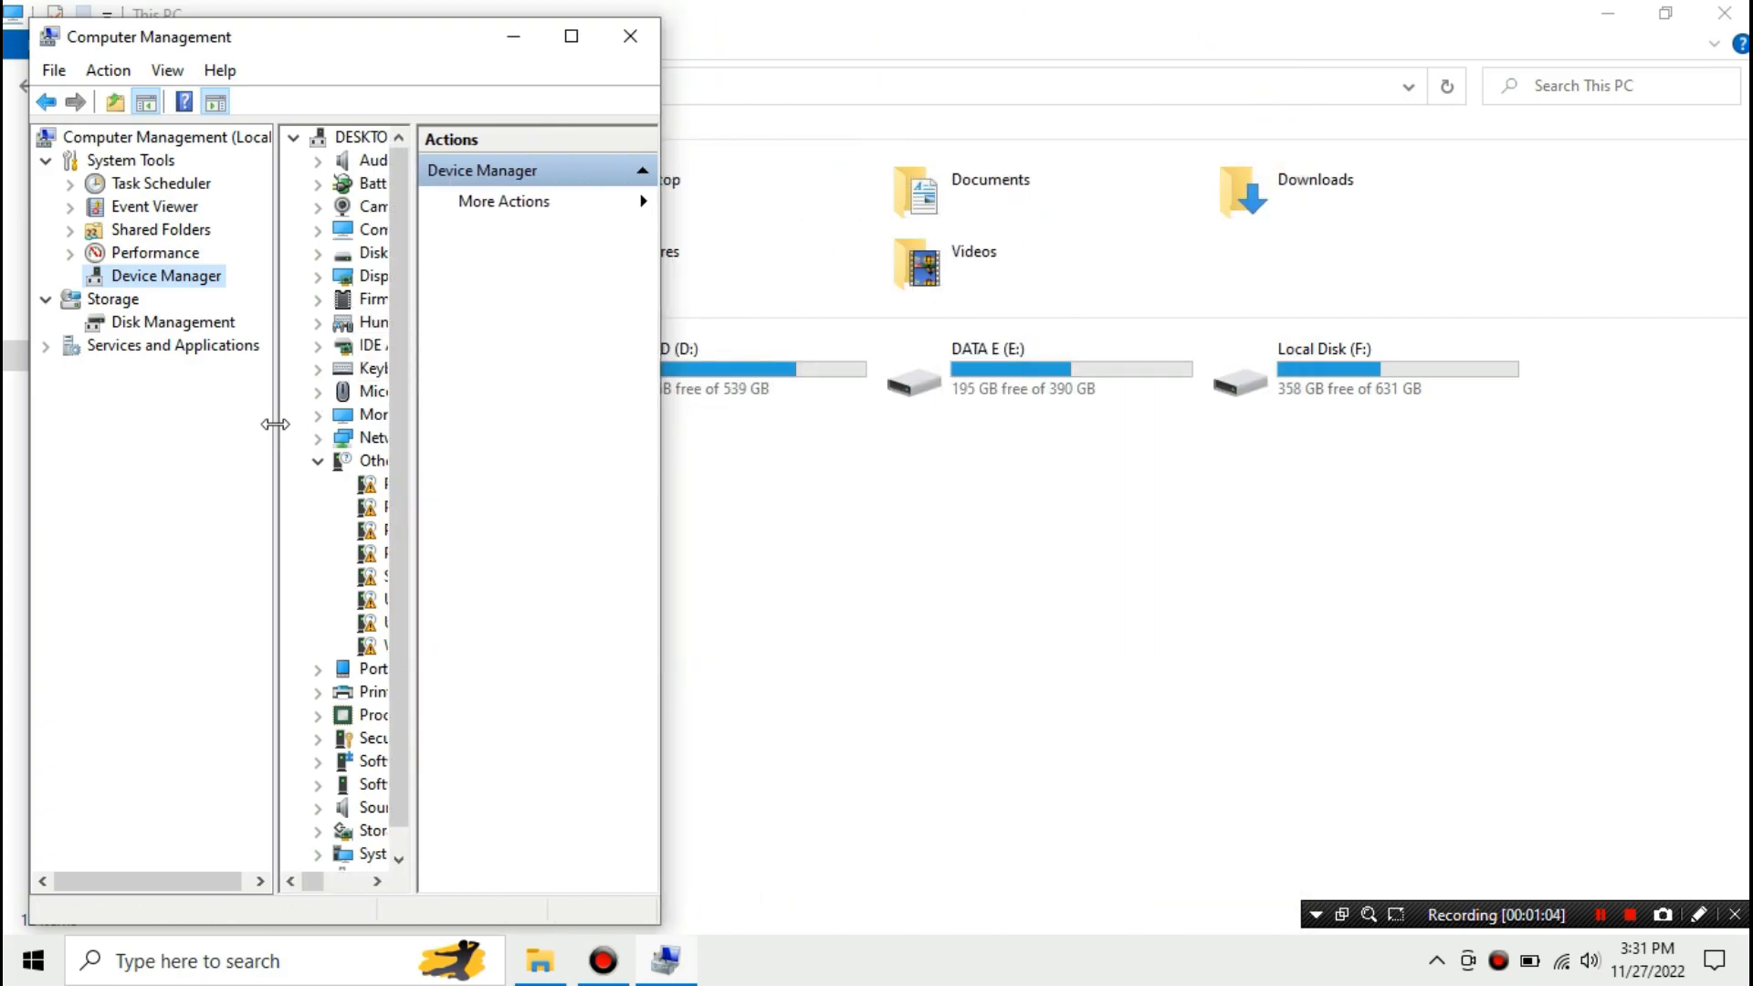
pyautogui.moveTo(277, 425); pyautogui.dragTo(161, 429)
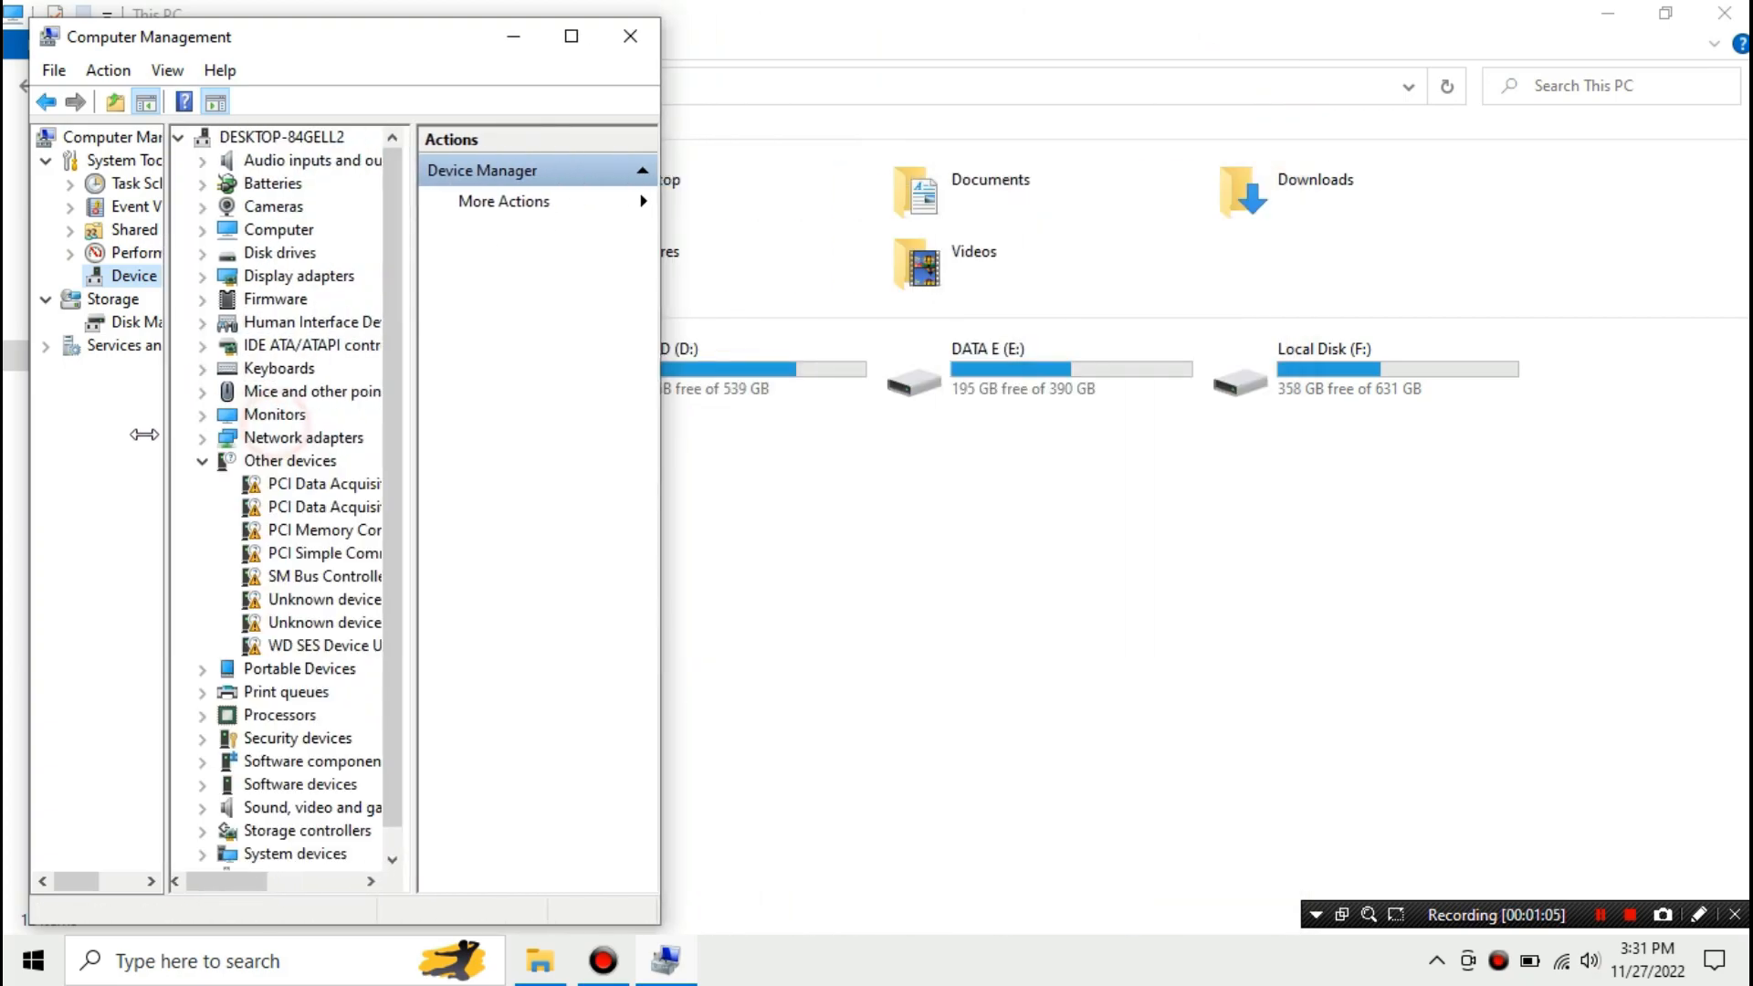
pyautogui.click(513, 48)
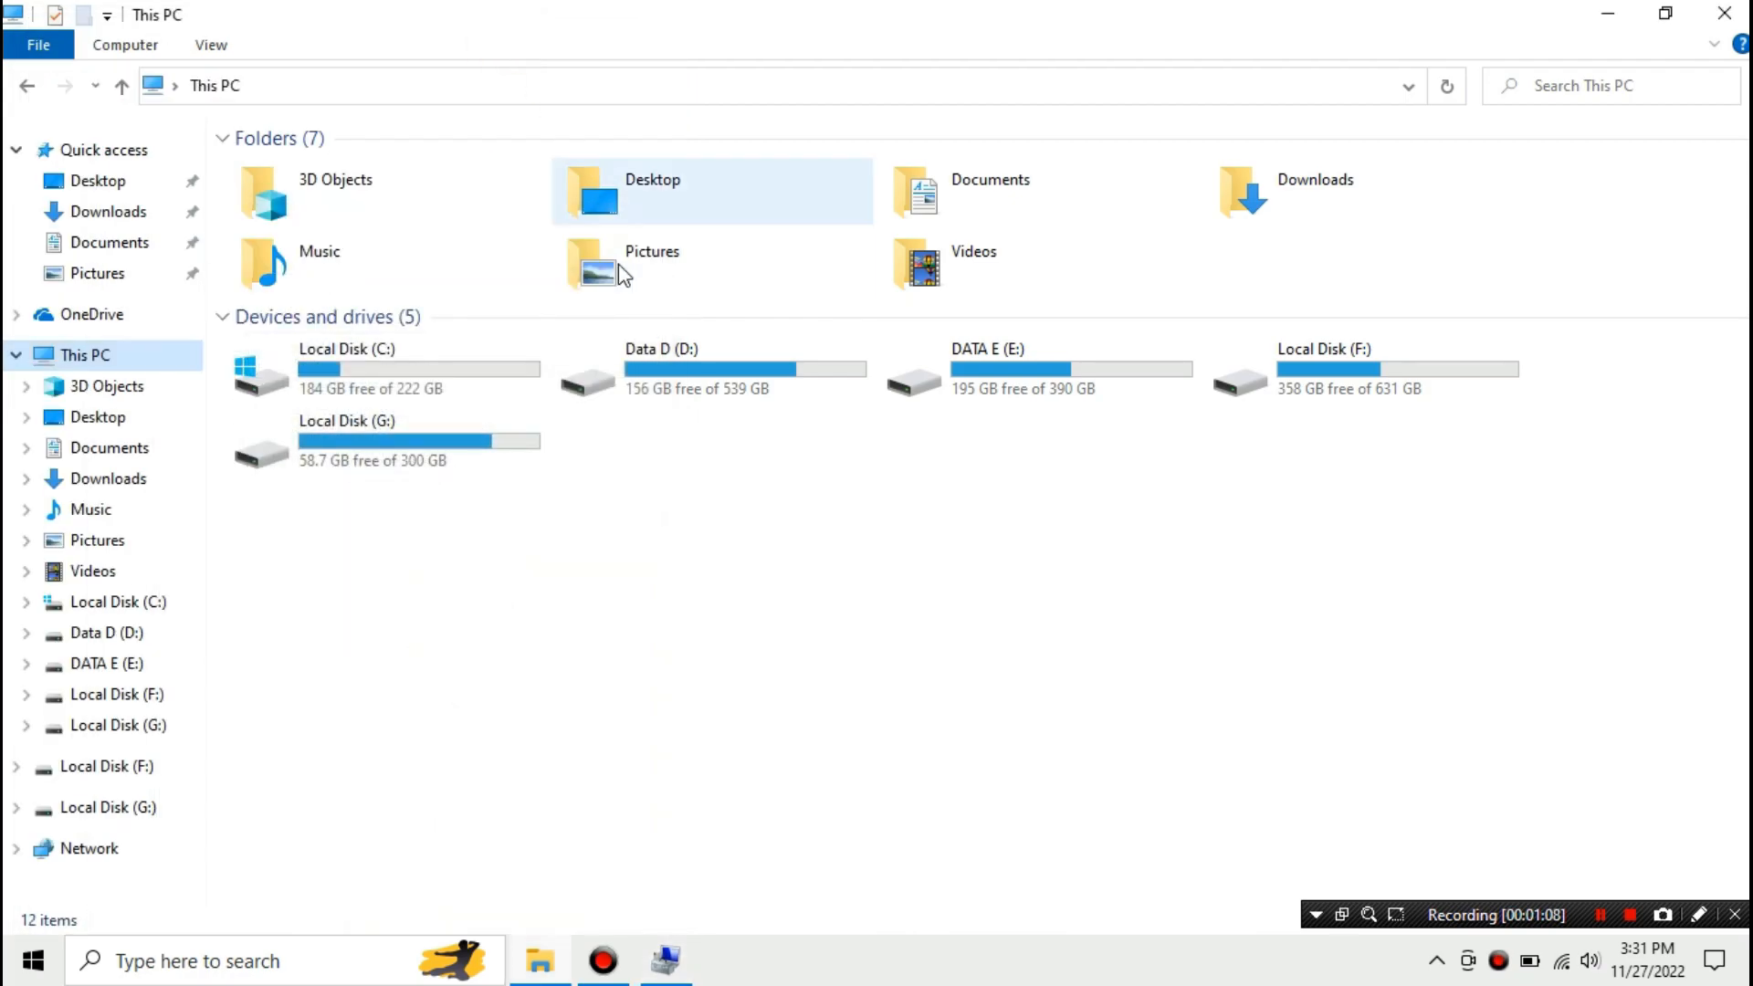
# Mount the DriverPack_17.7.24 disc image from the { TOOL FIXX, MASTER } folder inside the Smad-Lock folder on Local Disk (F:)
pyautogui.doubleClick(1269, 372)
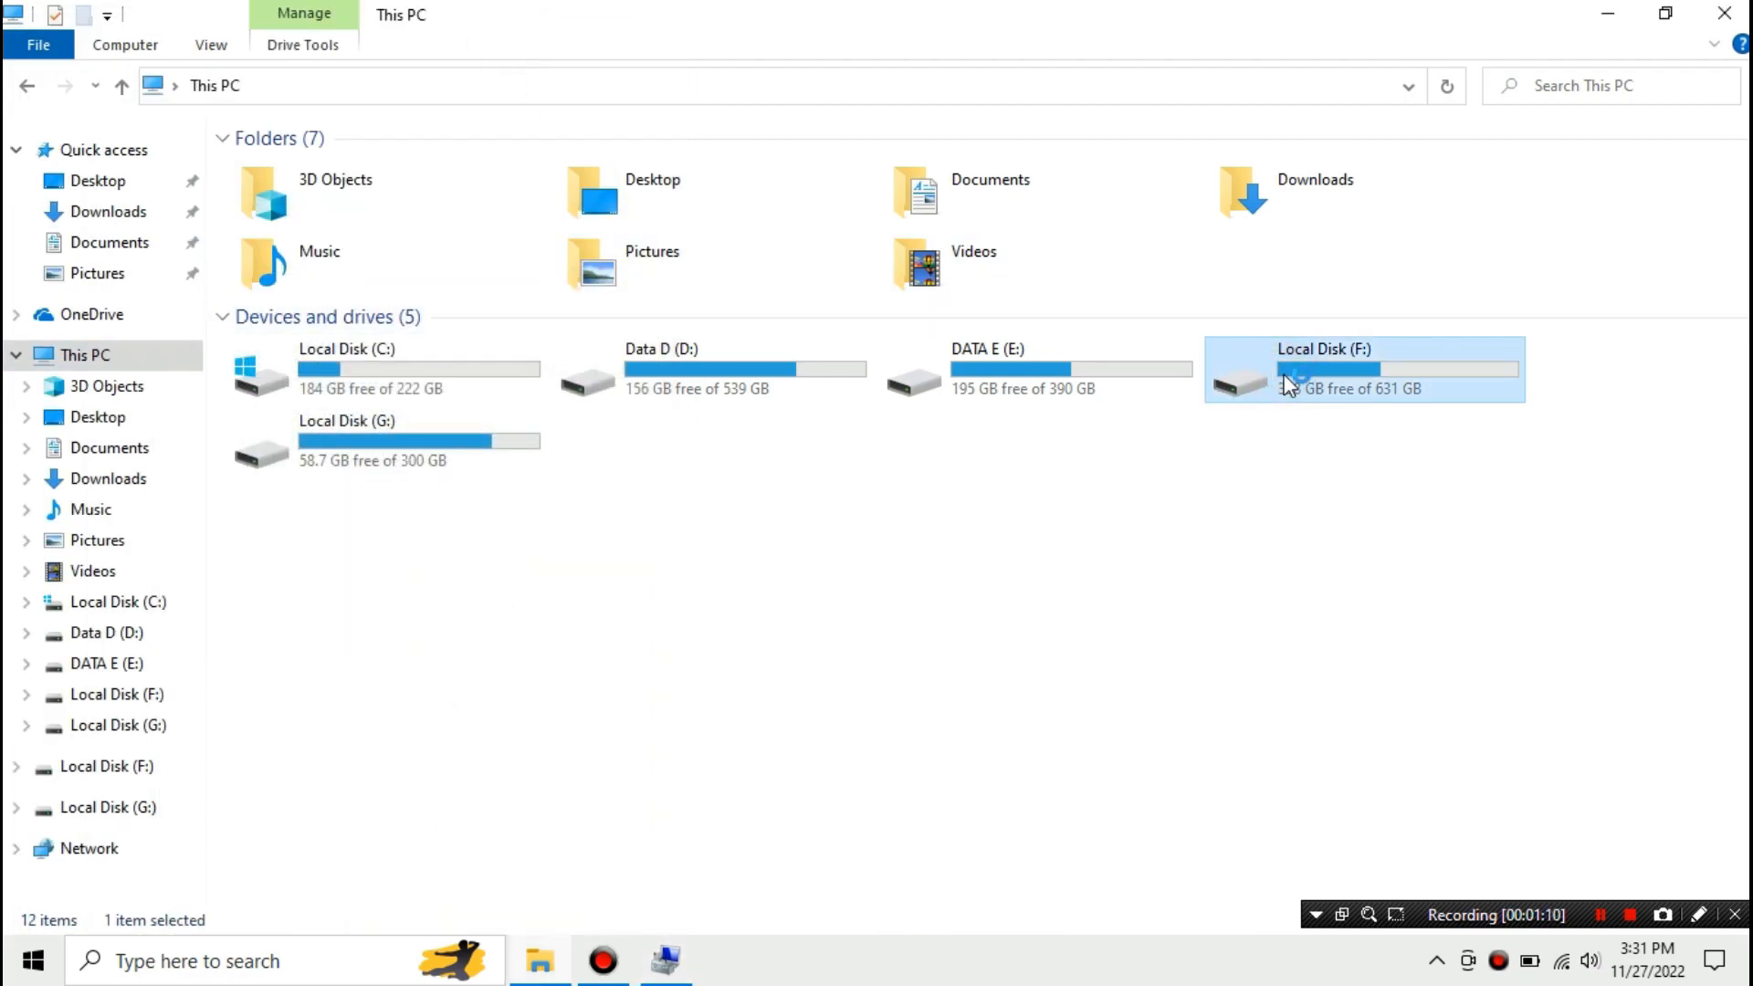
pyautogui.doubleClick(351, 195)
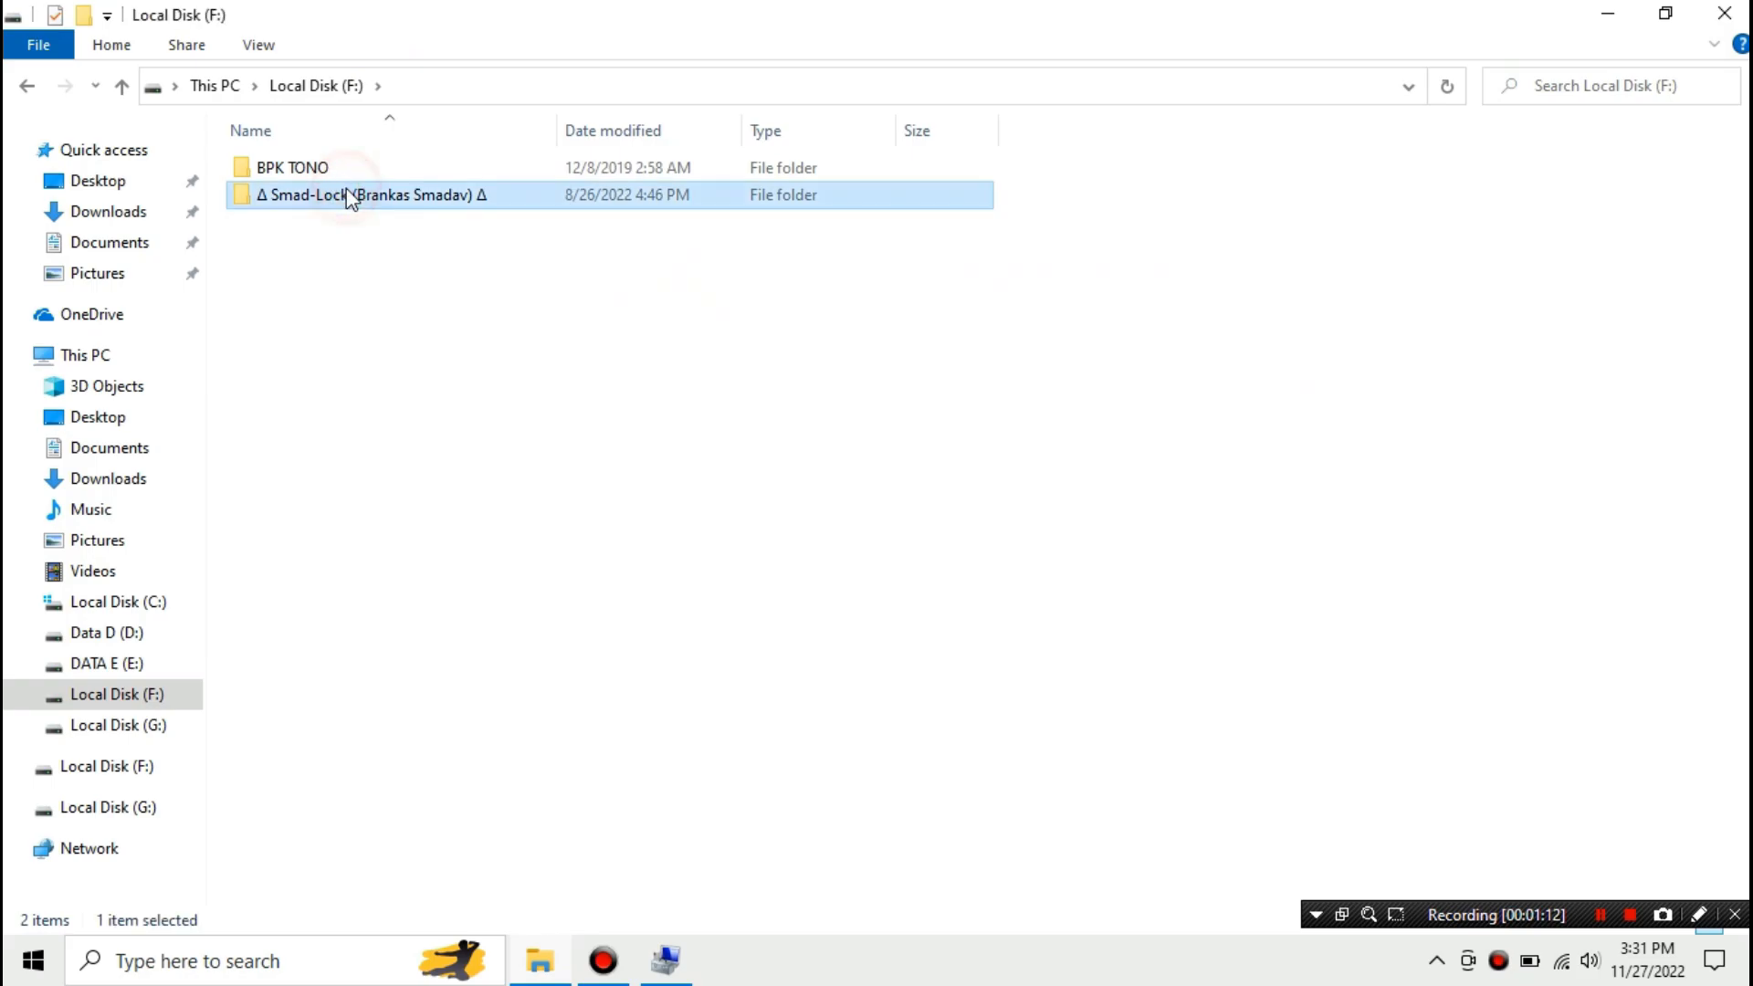
pyautogui.doubleClick(374, 356)
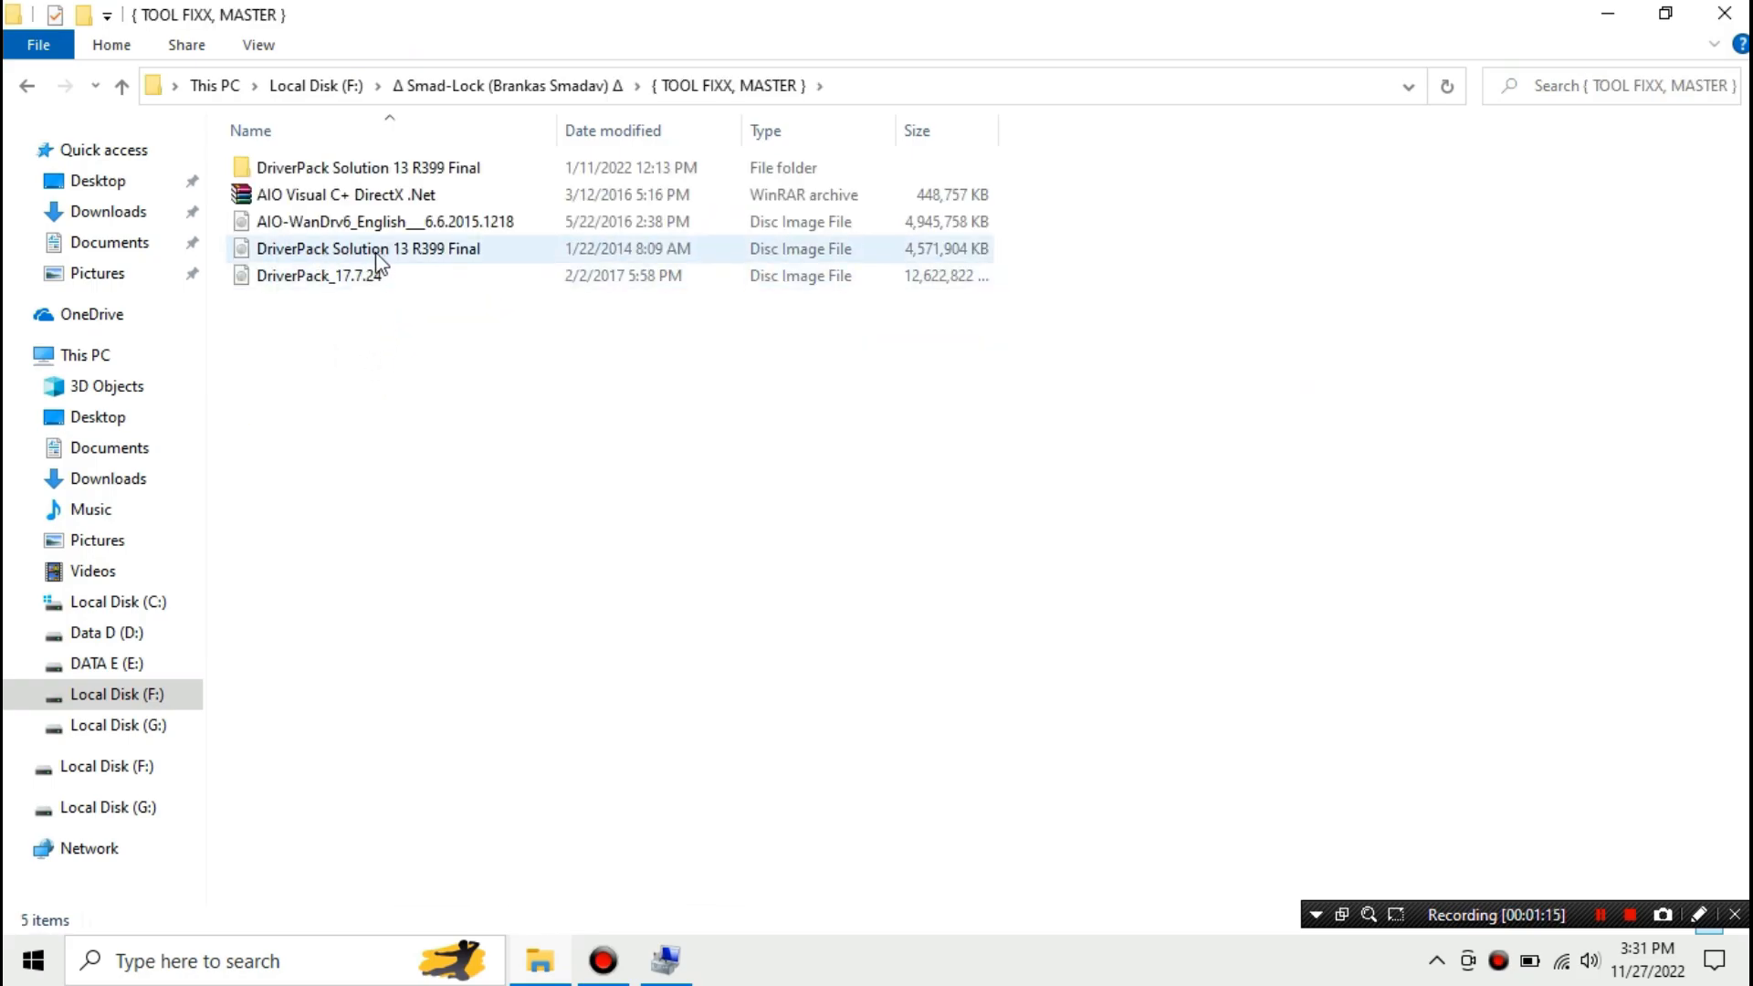
pyautogui.click(338, 283)
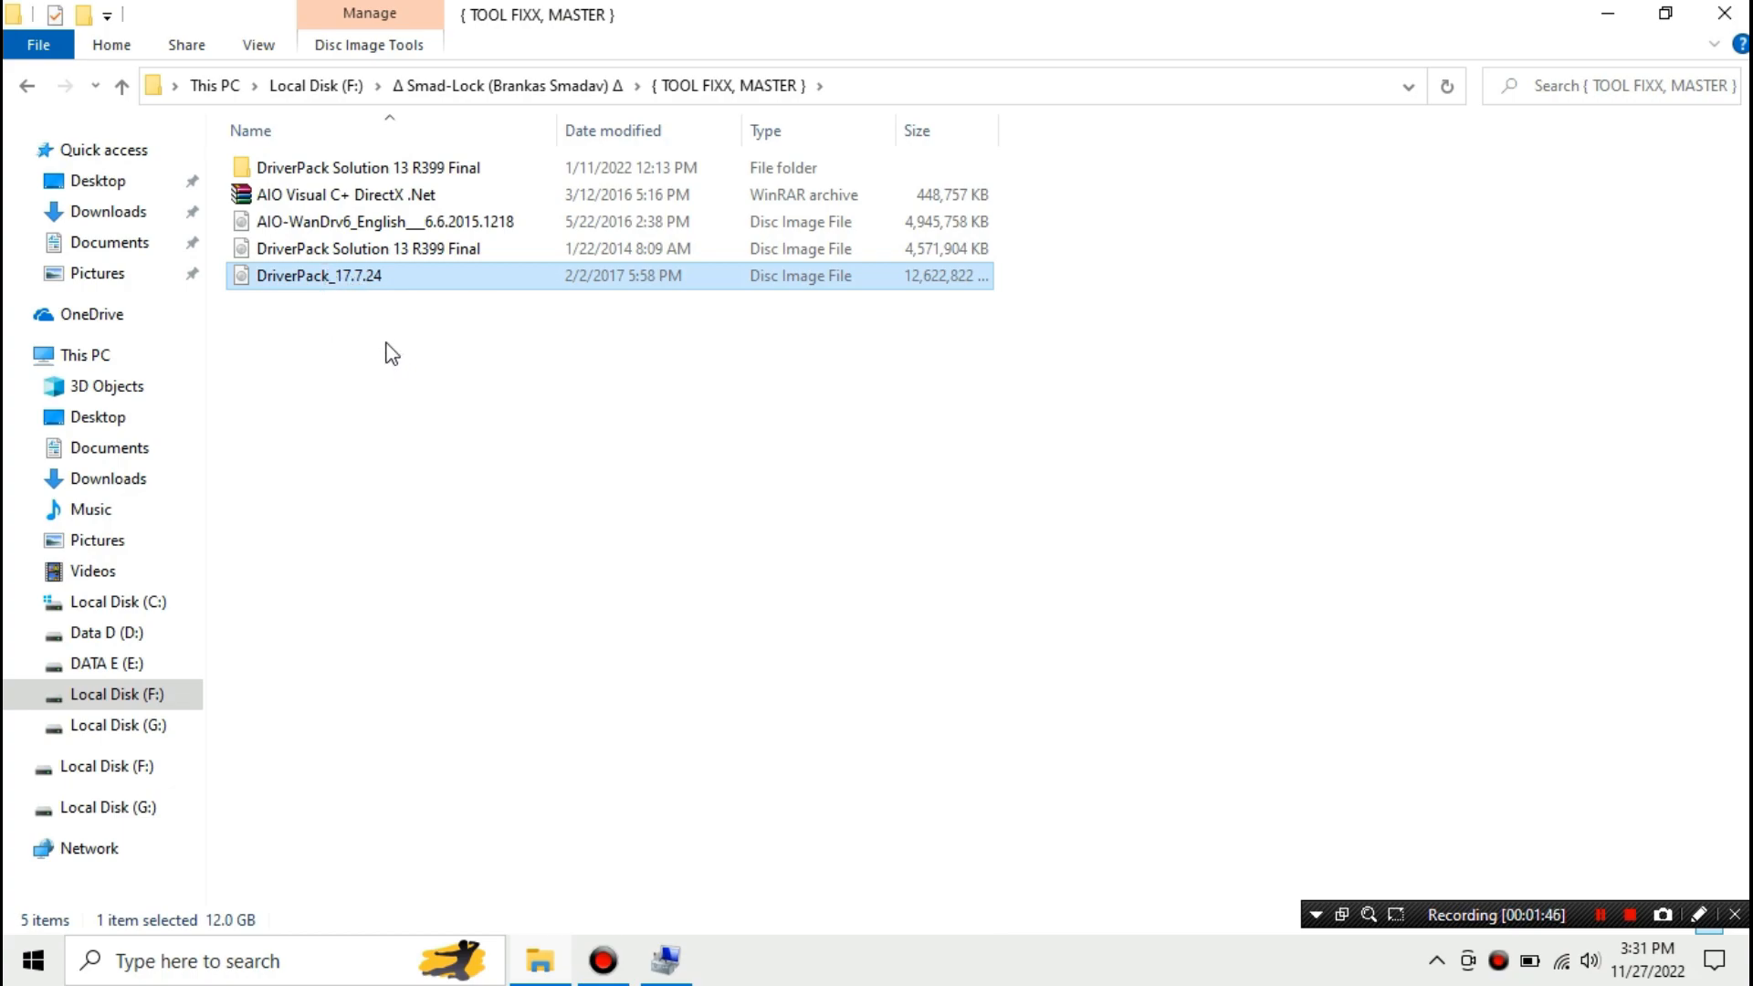
pyautogui.doubleClick(372, 287)
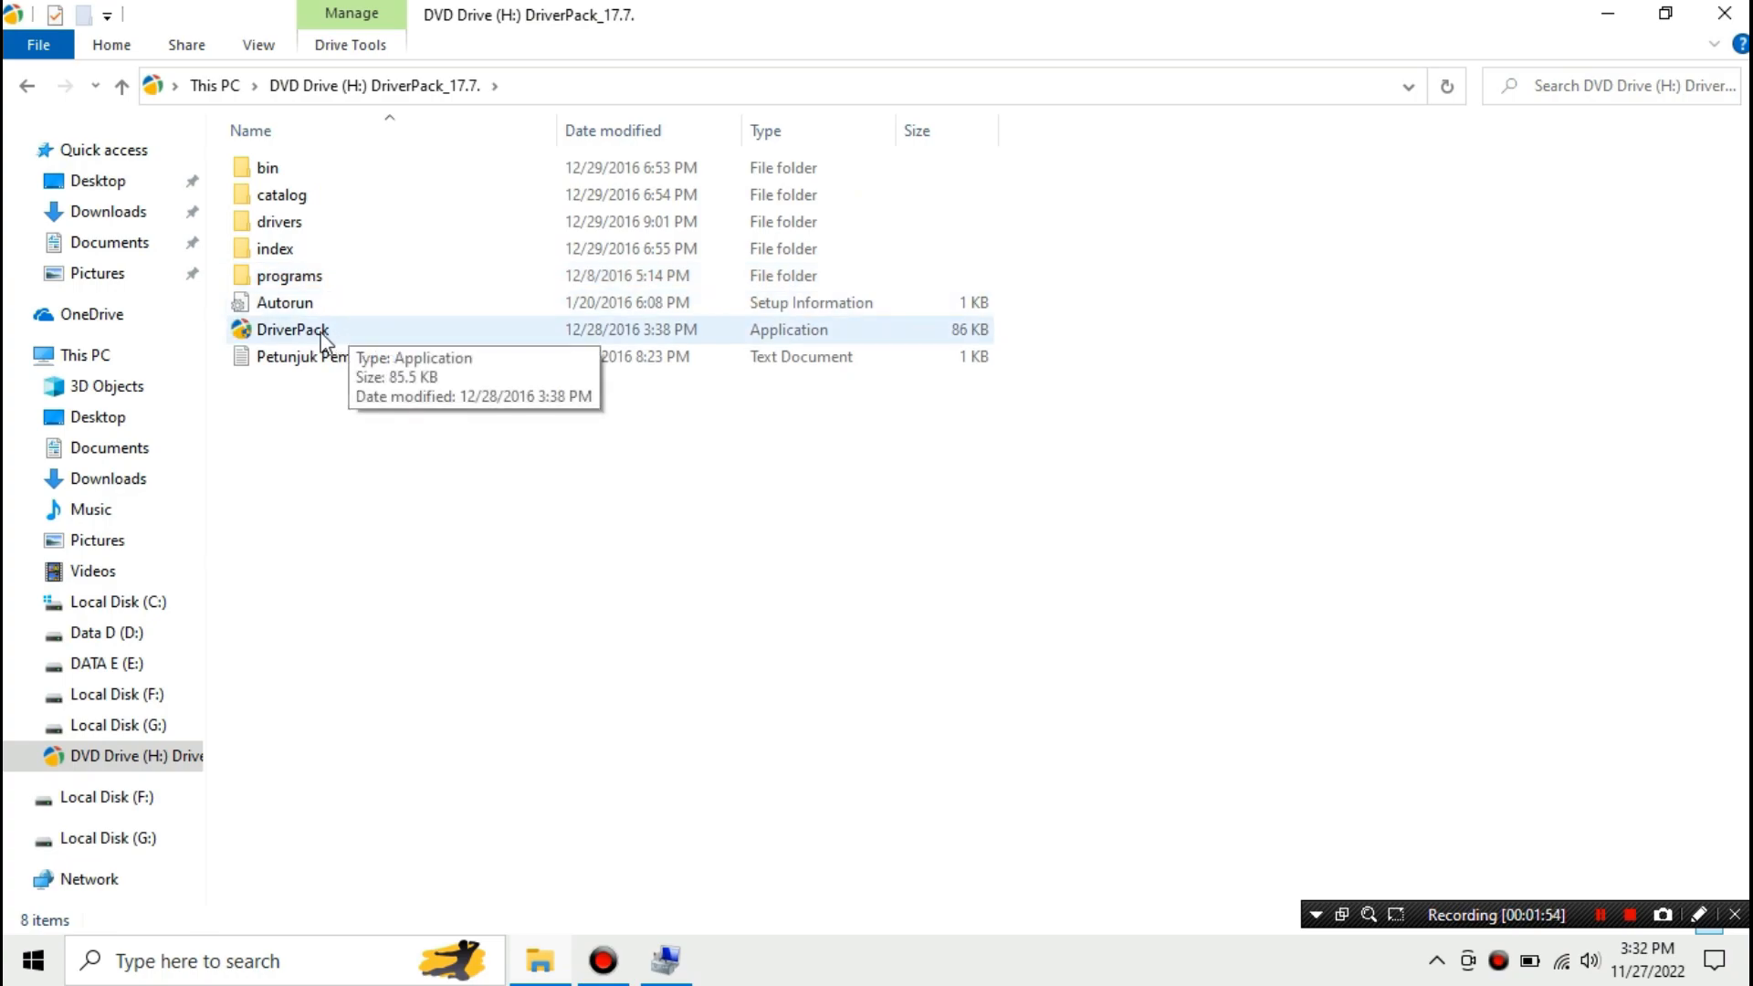
# Launch the DriverPack application from the mounted image and disconnect the computer from its Wi-Fi network
pyautogui.doubleClick(343, 331)
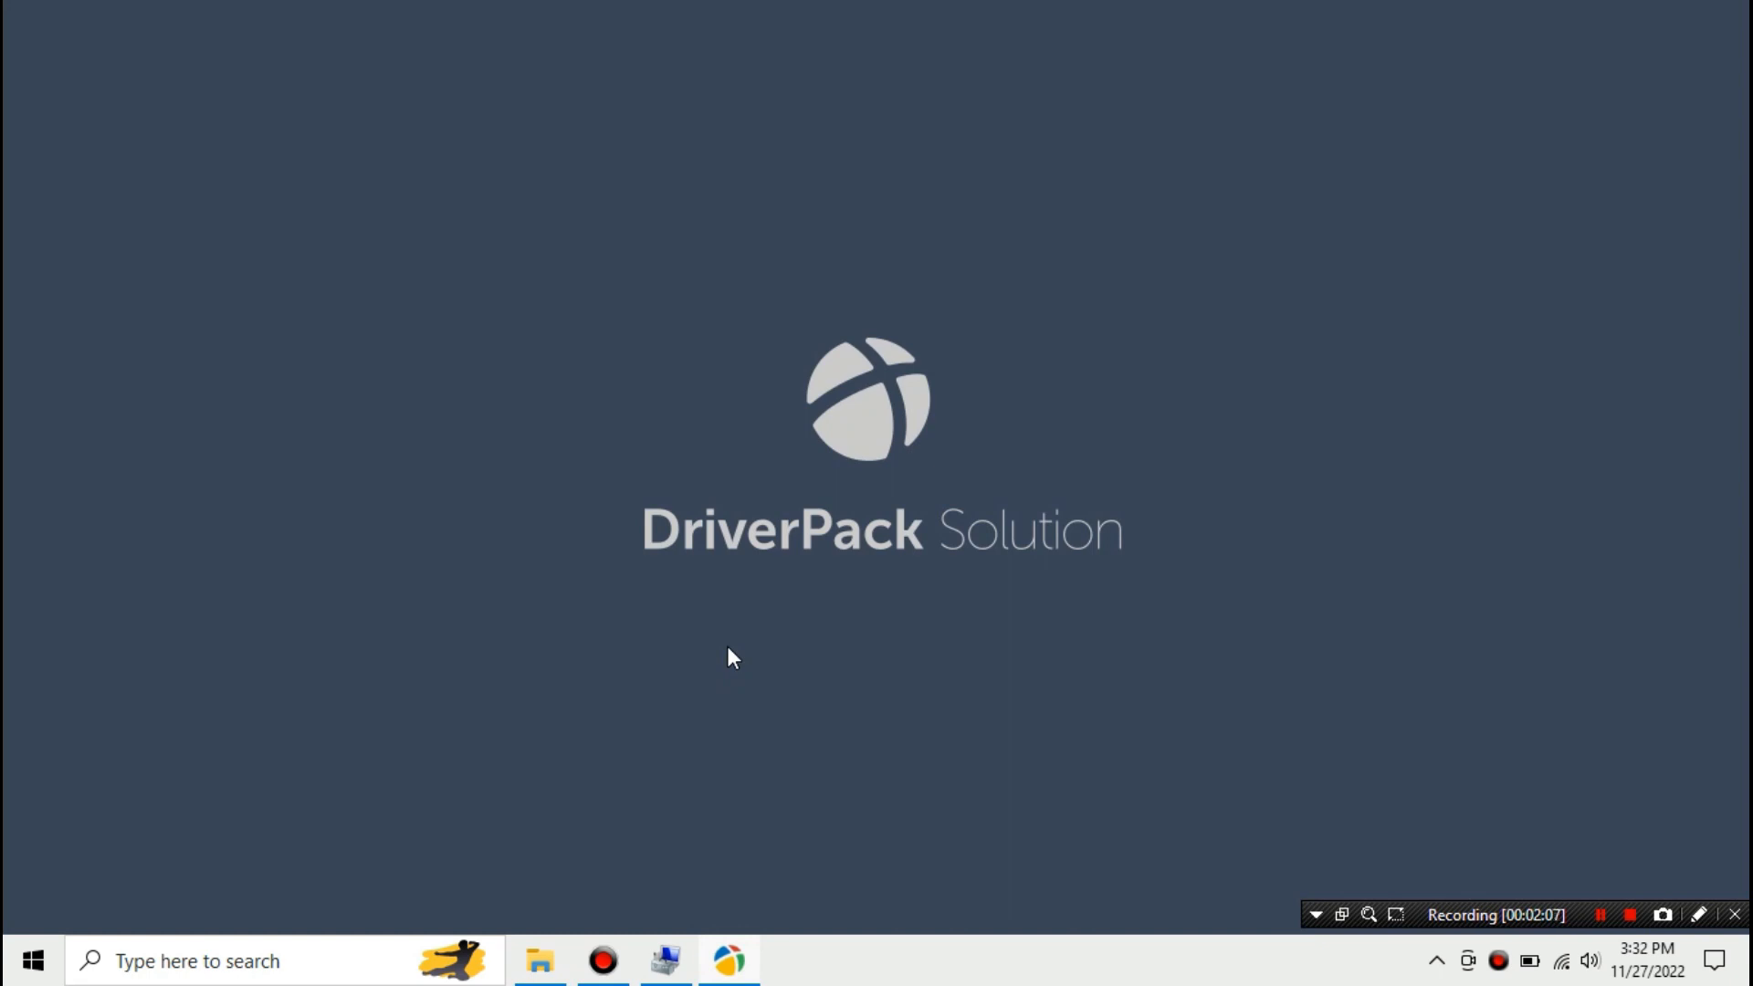
pyautogui.click(1563, 963)
pyautogui.click(1647, 347)
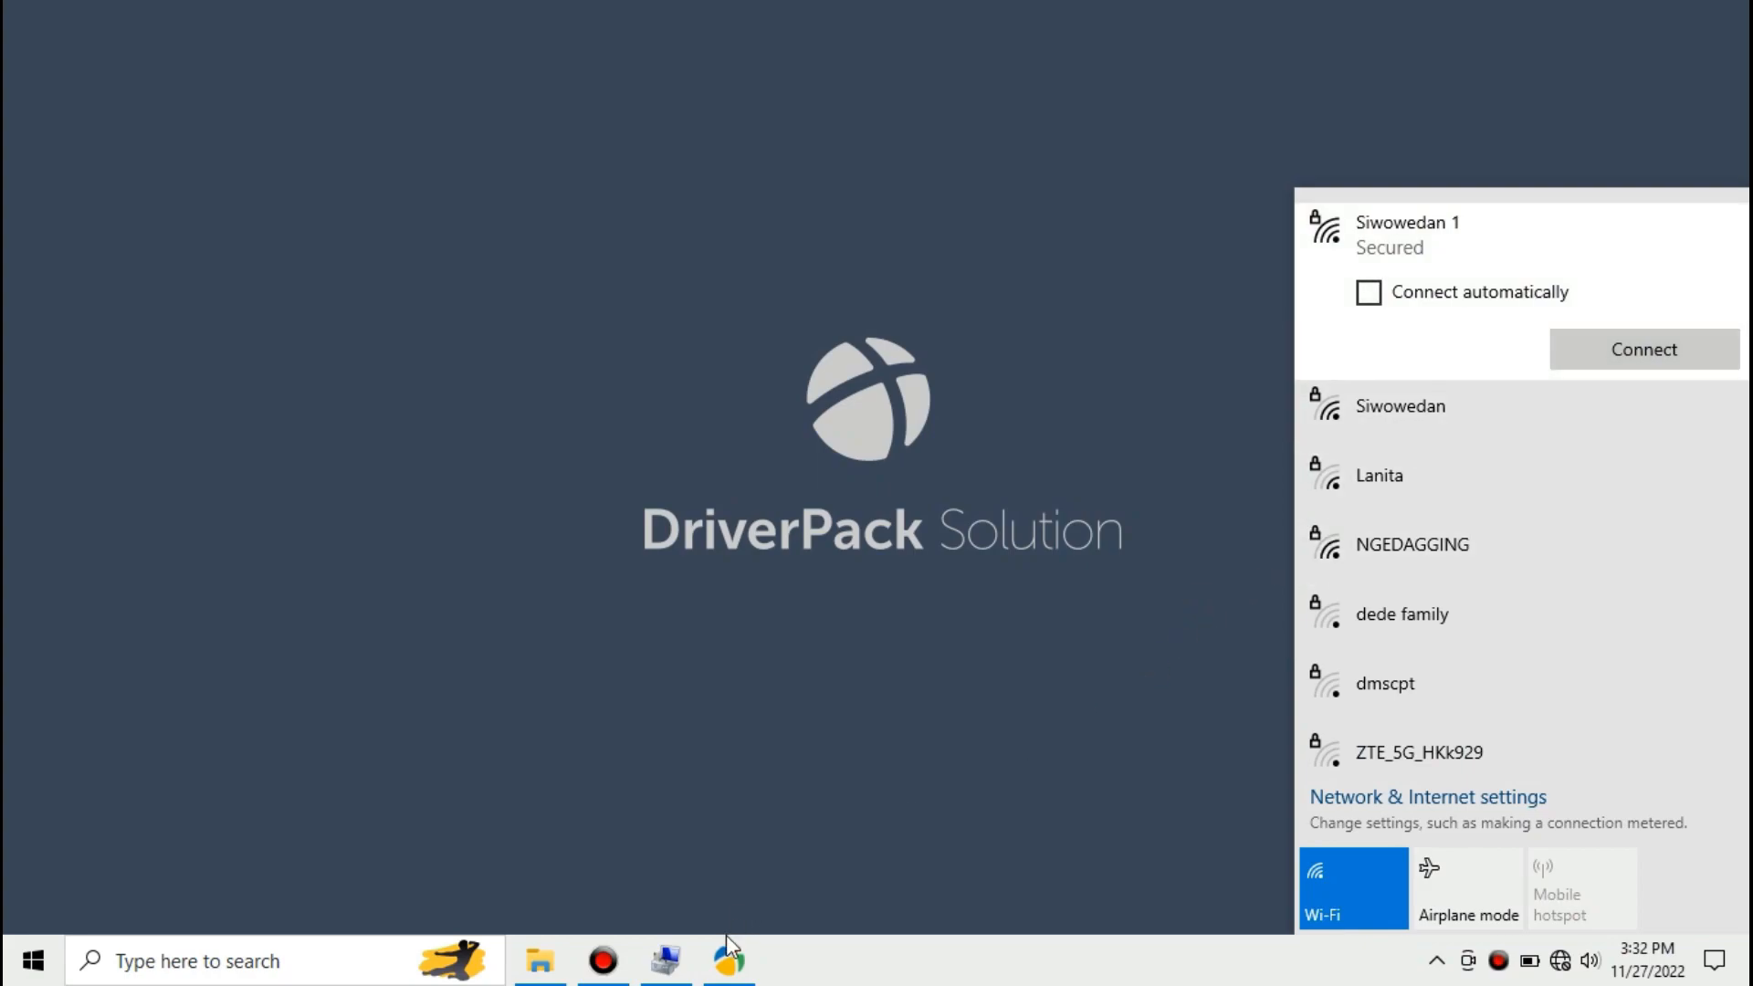
# Close DriverPack, relaunch it from the mounted image and switch it to expert mode
pyautogui.rightClick(727, 968)
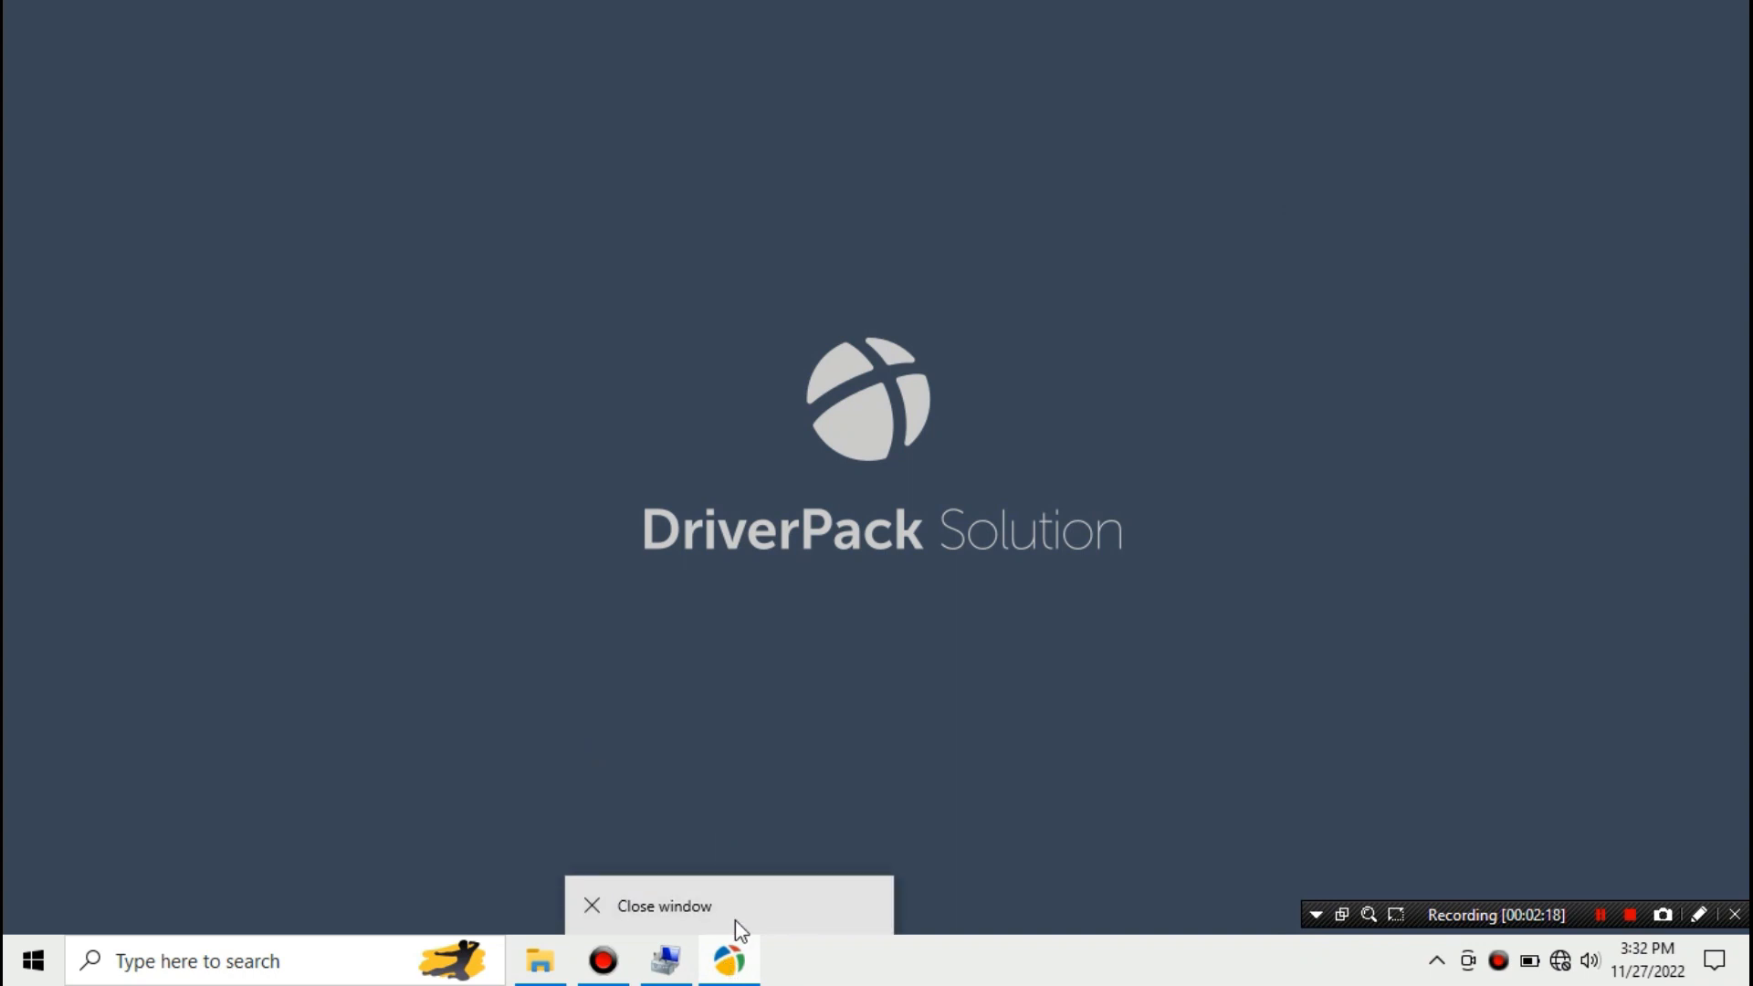
pyautogui.click(736, 922)
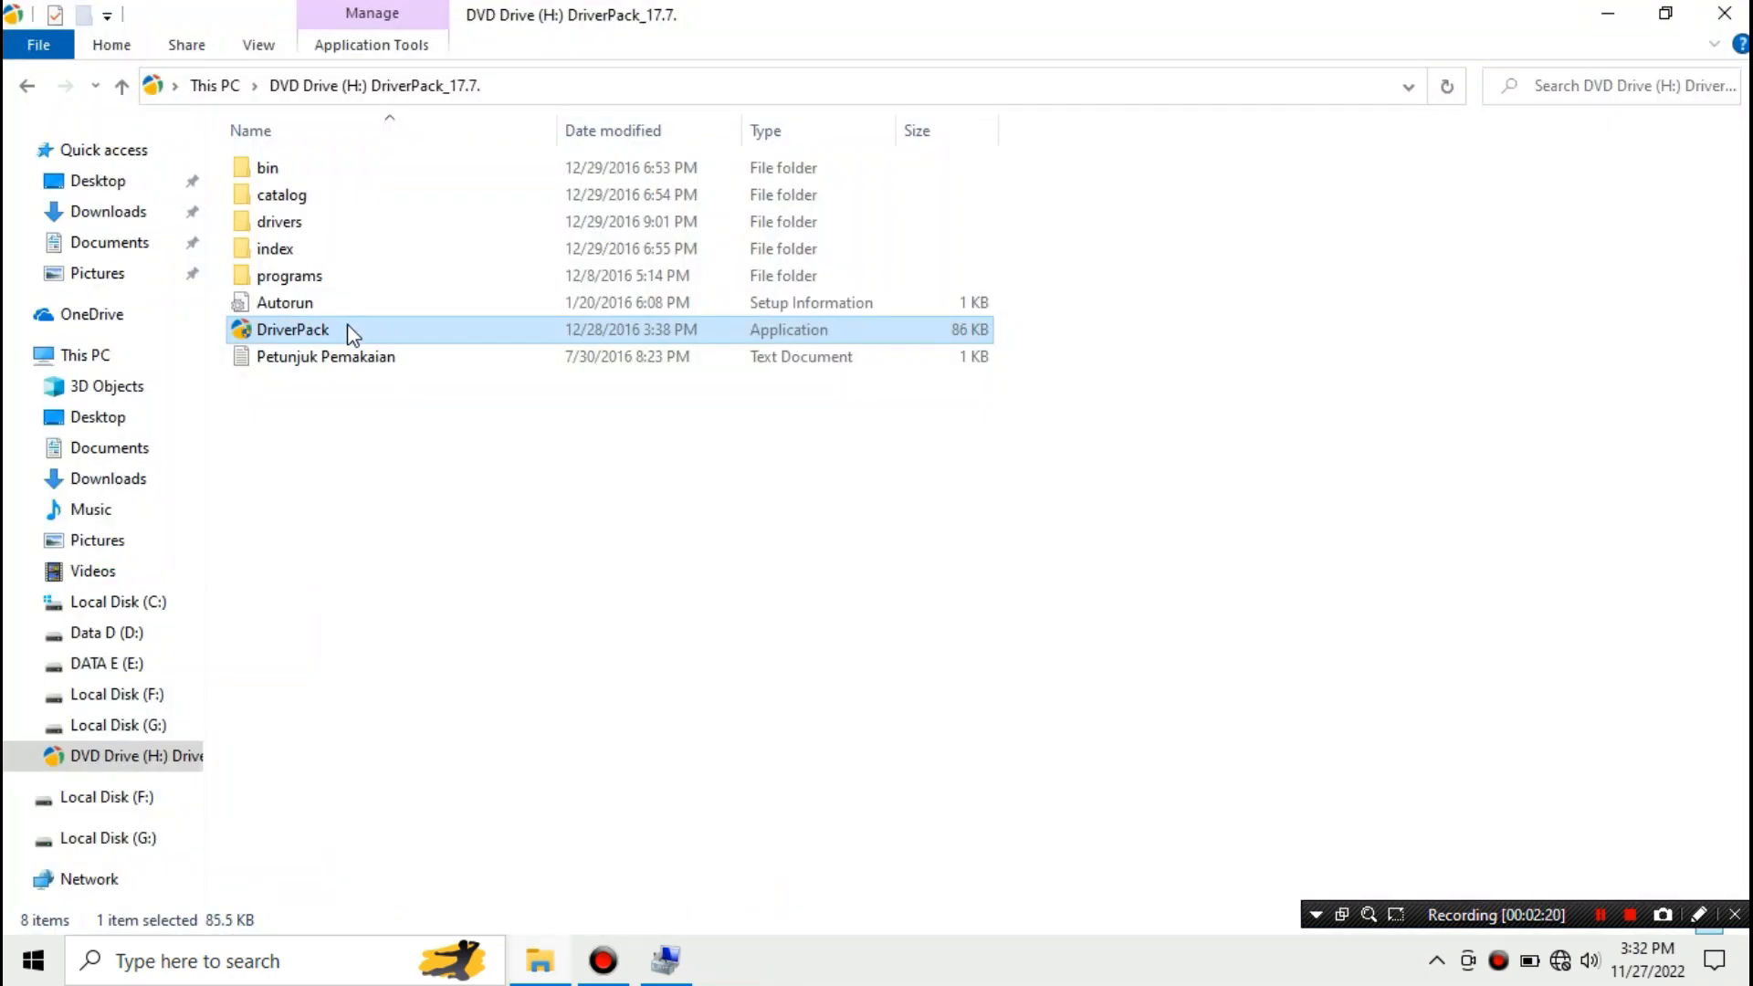
pyautogui.doubleClick(315, 332)
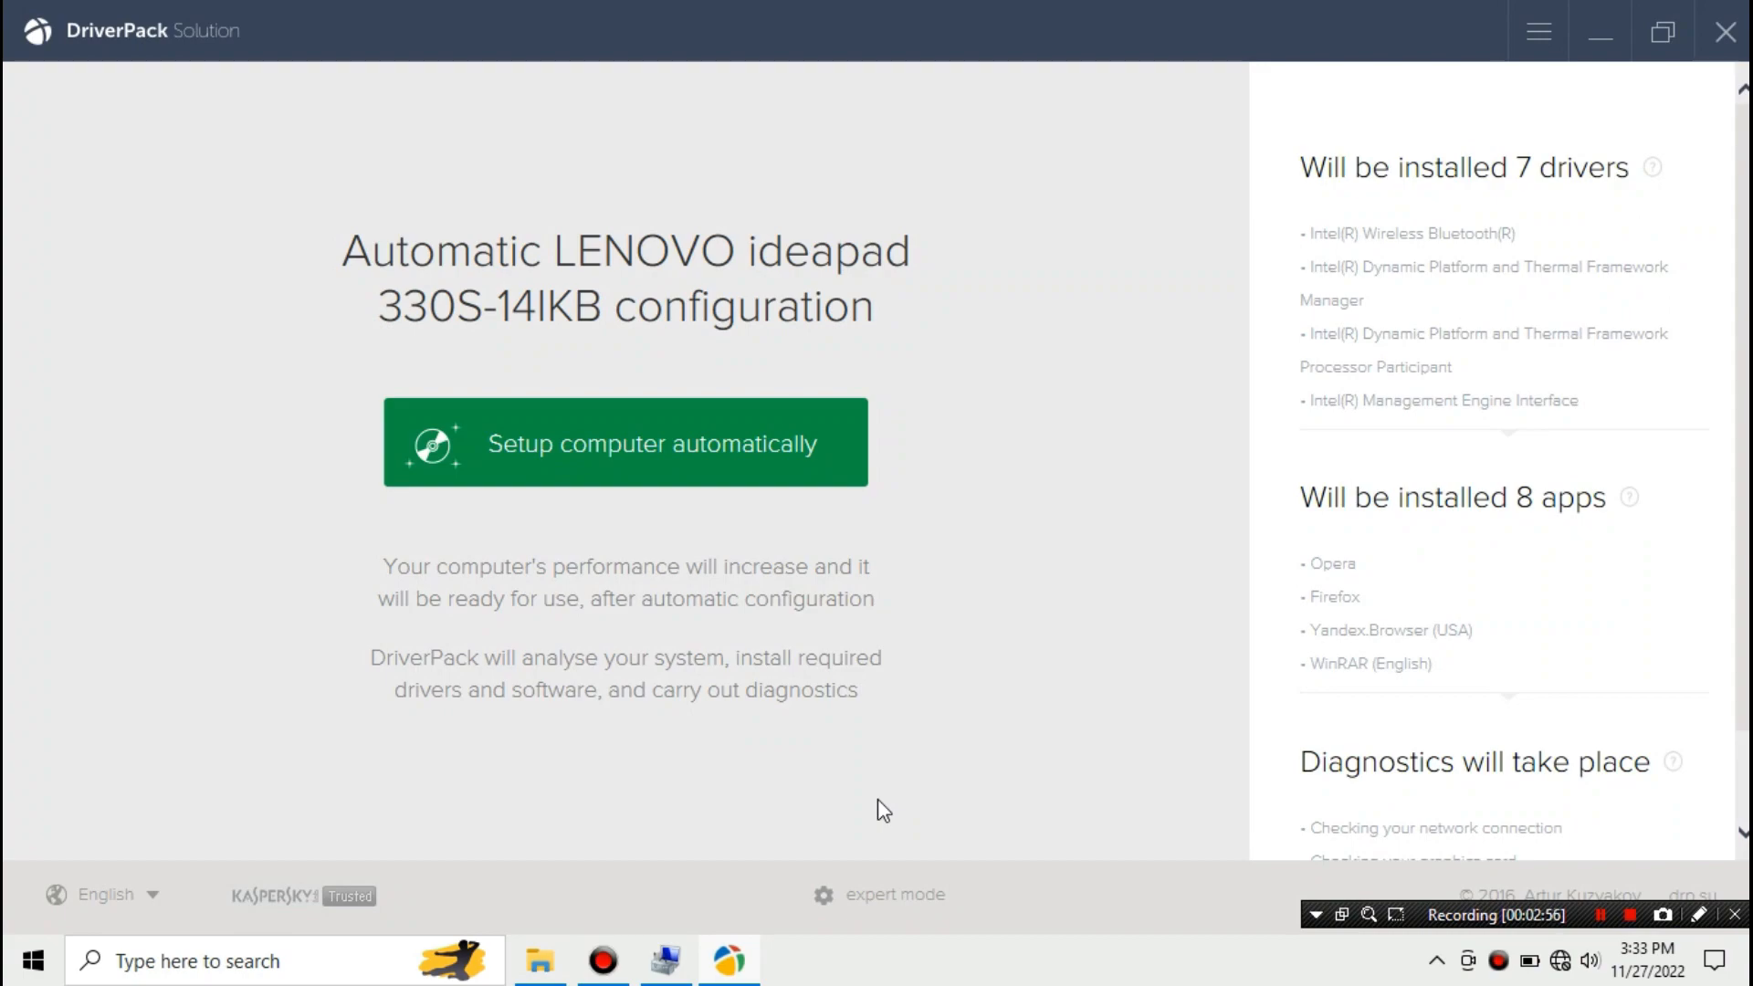
pyautogui.click(878, 896)
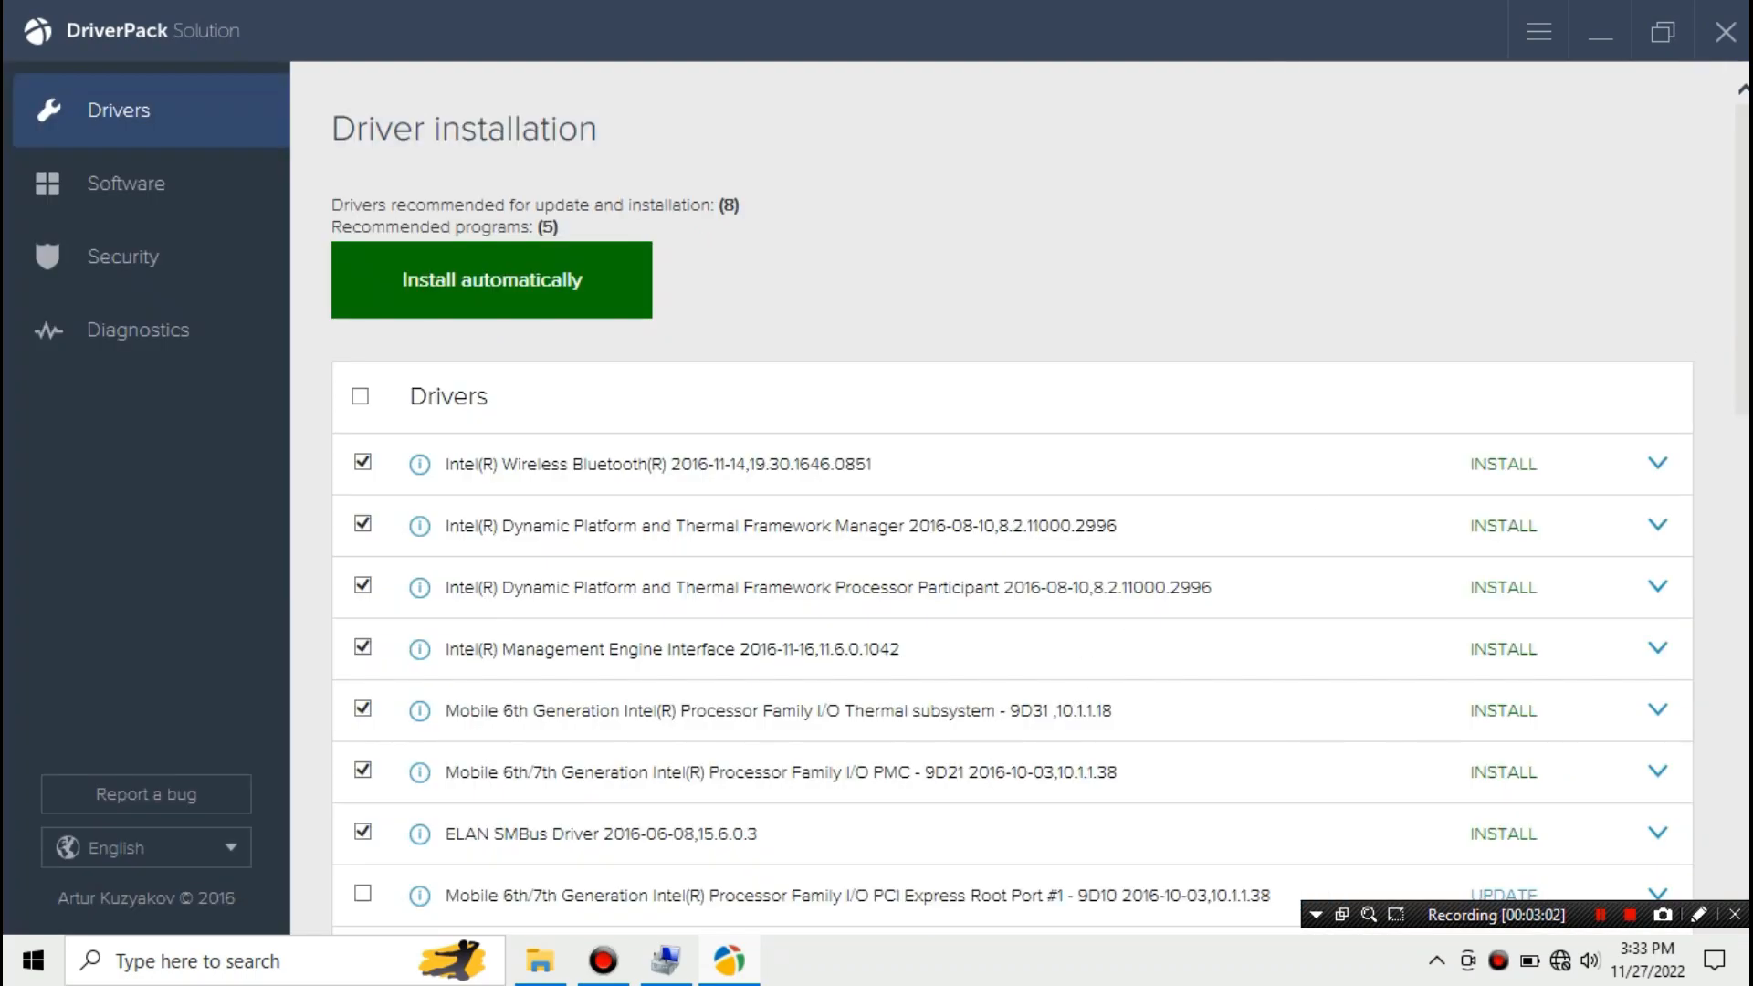
# Exclude DriverPack Notifier and .NET Framework from the utilities selected for installation
pyautogui.scroll(-3, 1011, 548)
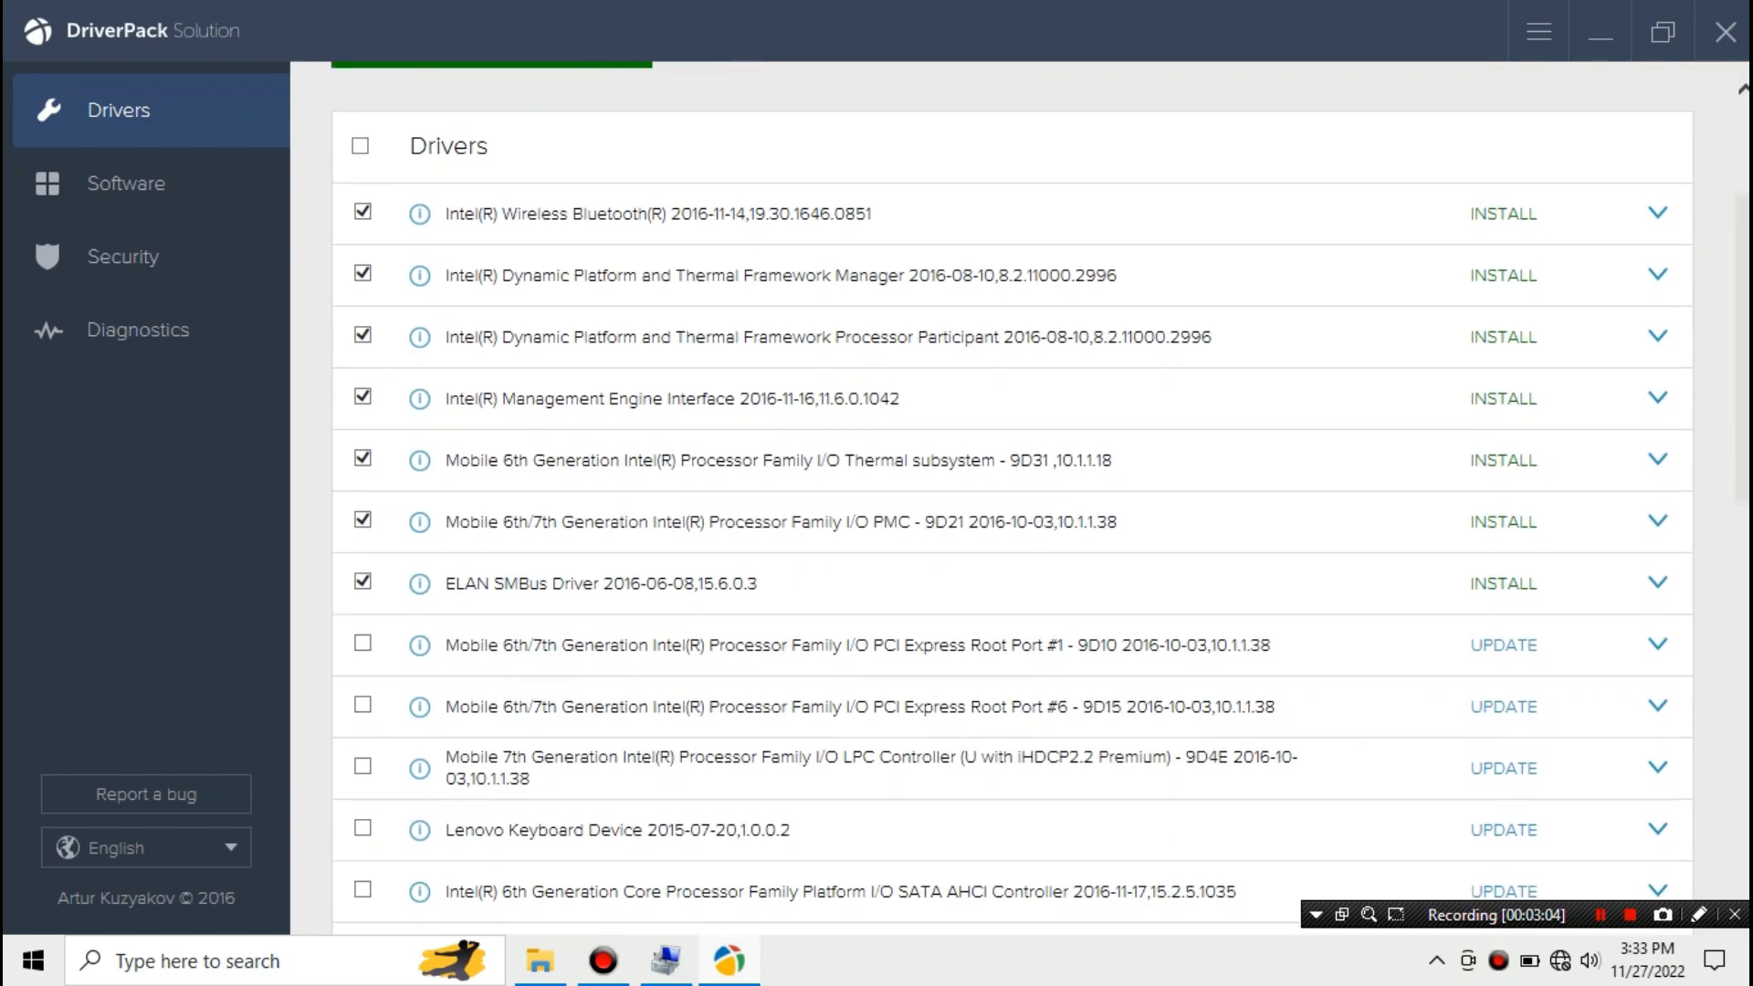
pyautogui.moveTo(781, 581)
pyautogui.scroll(-3, 1012, 499)
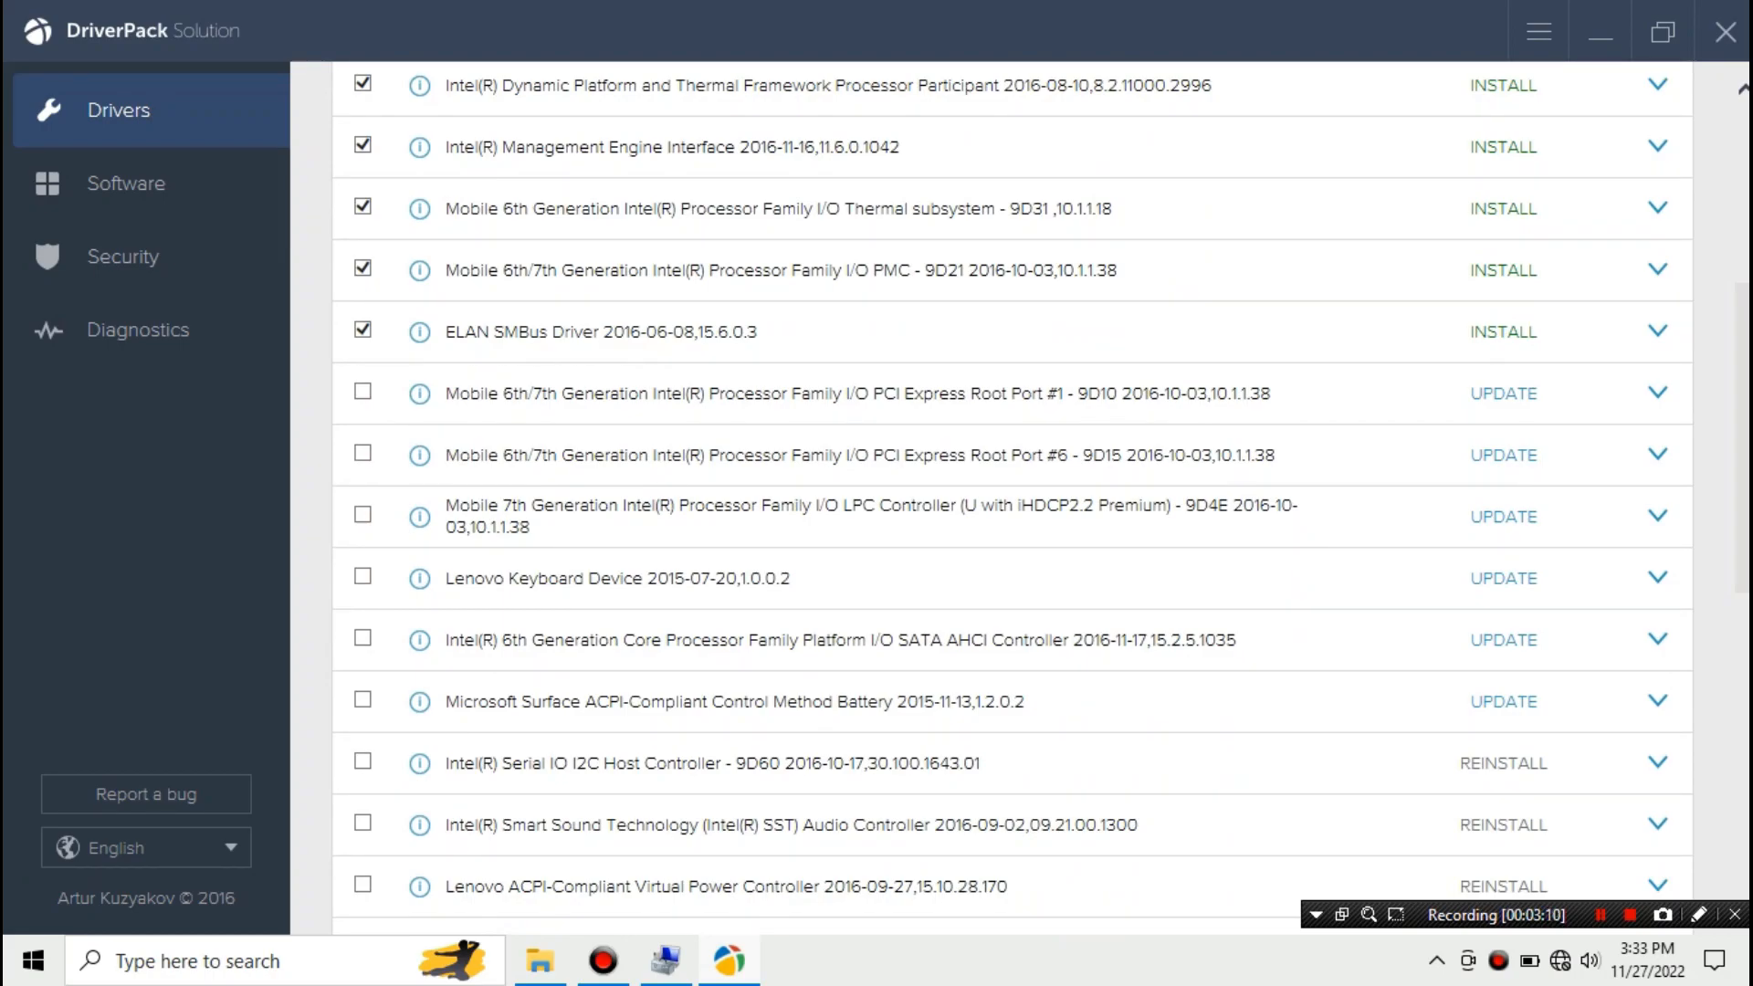
pyautogui.scroll(-1, 1012, 499)
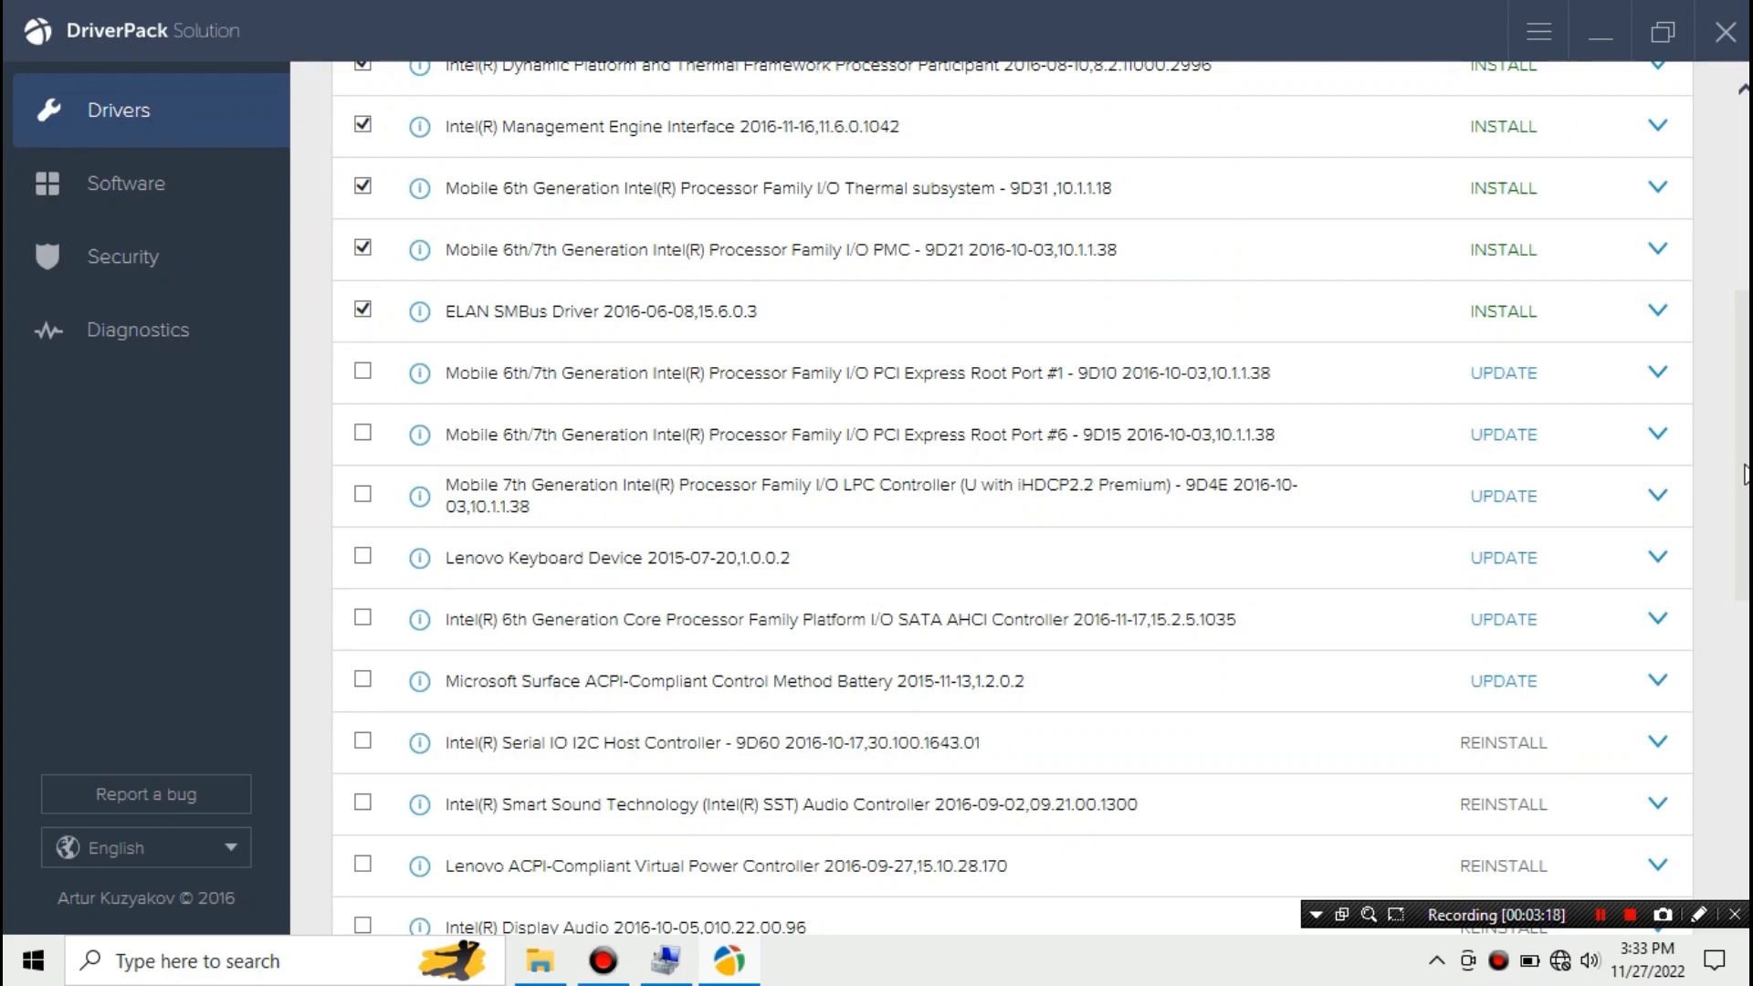
pyautogui.scroll(-6, 1744, 474)
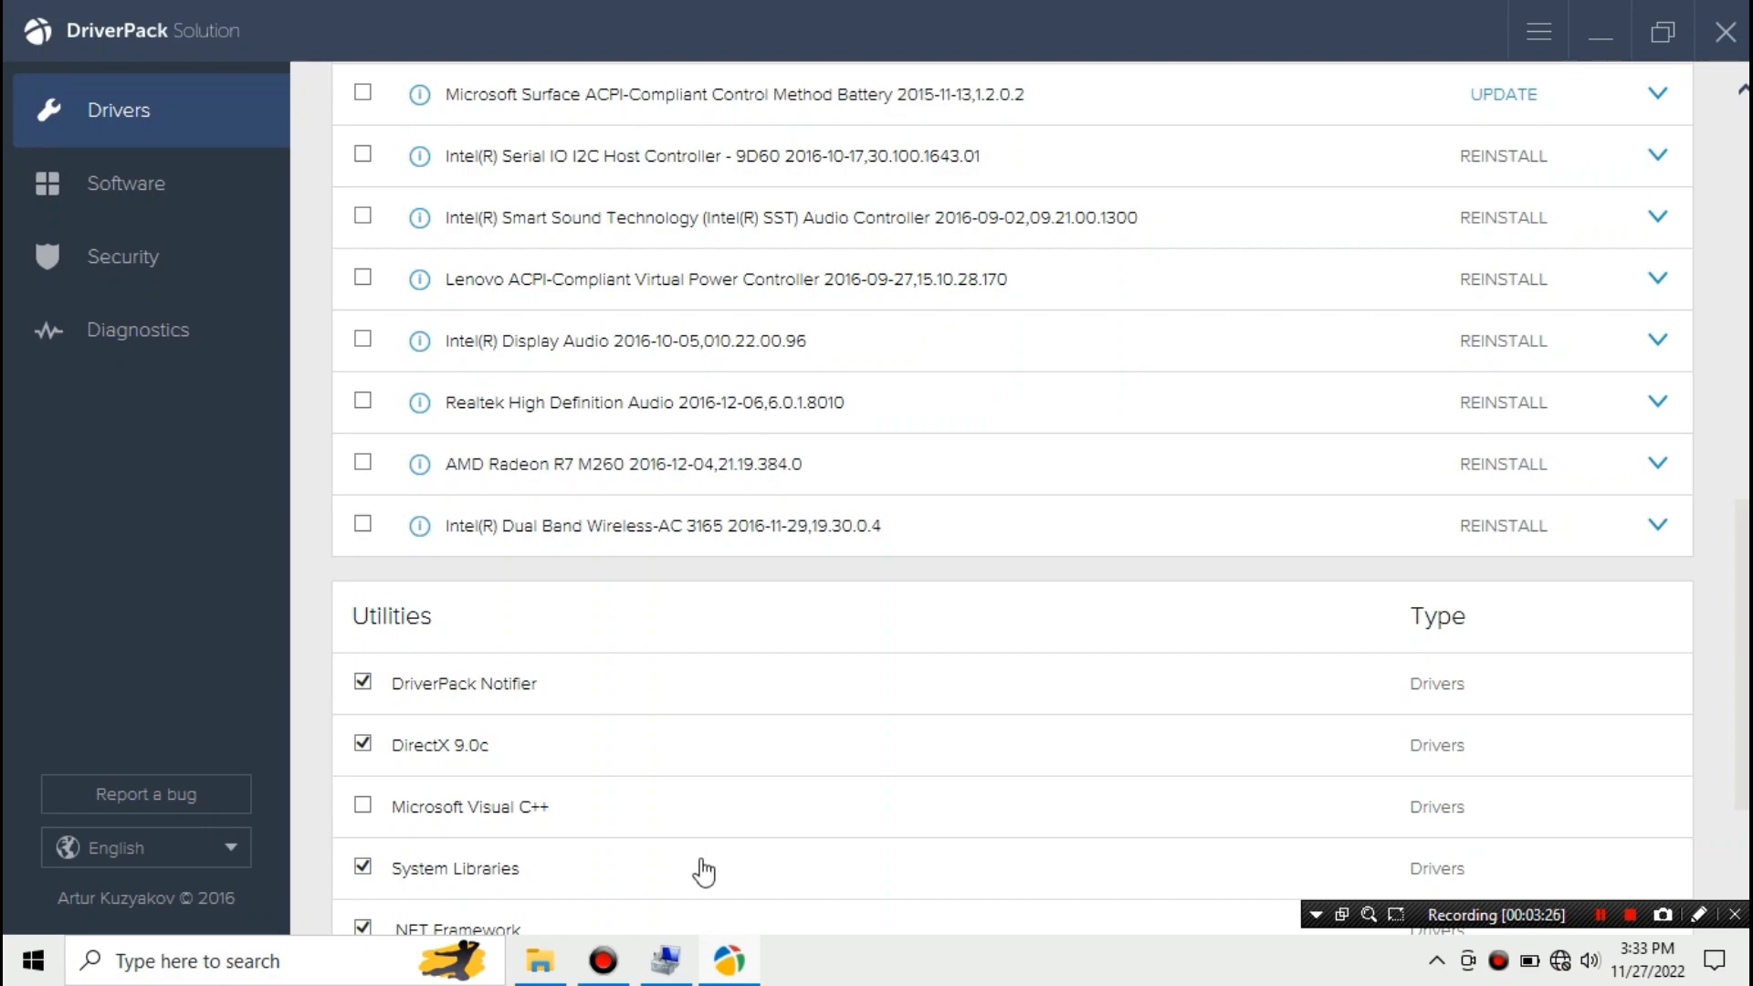
pyautogui.click(361, 684)
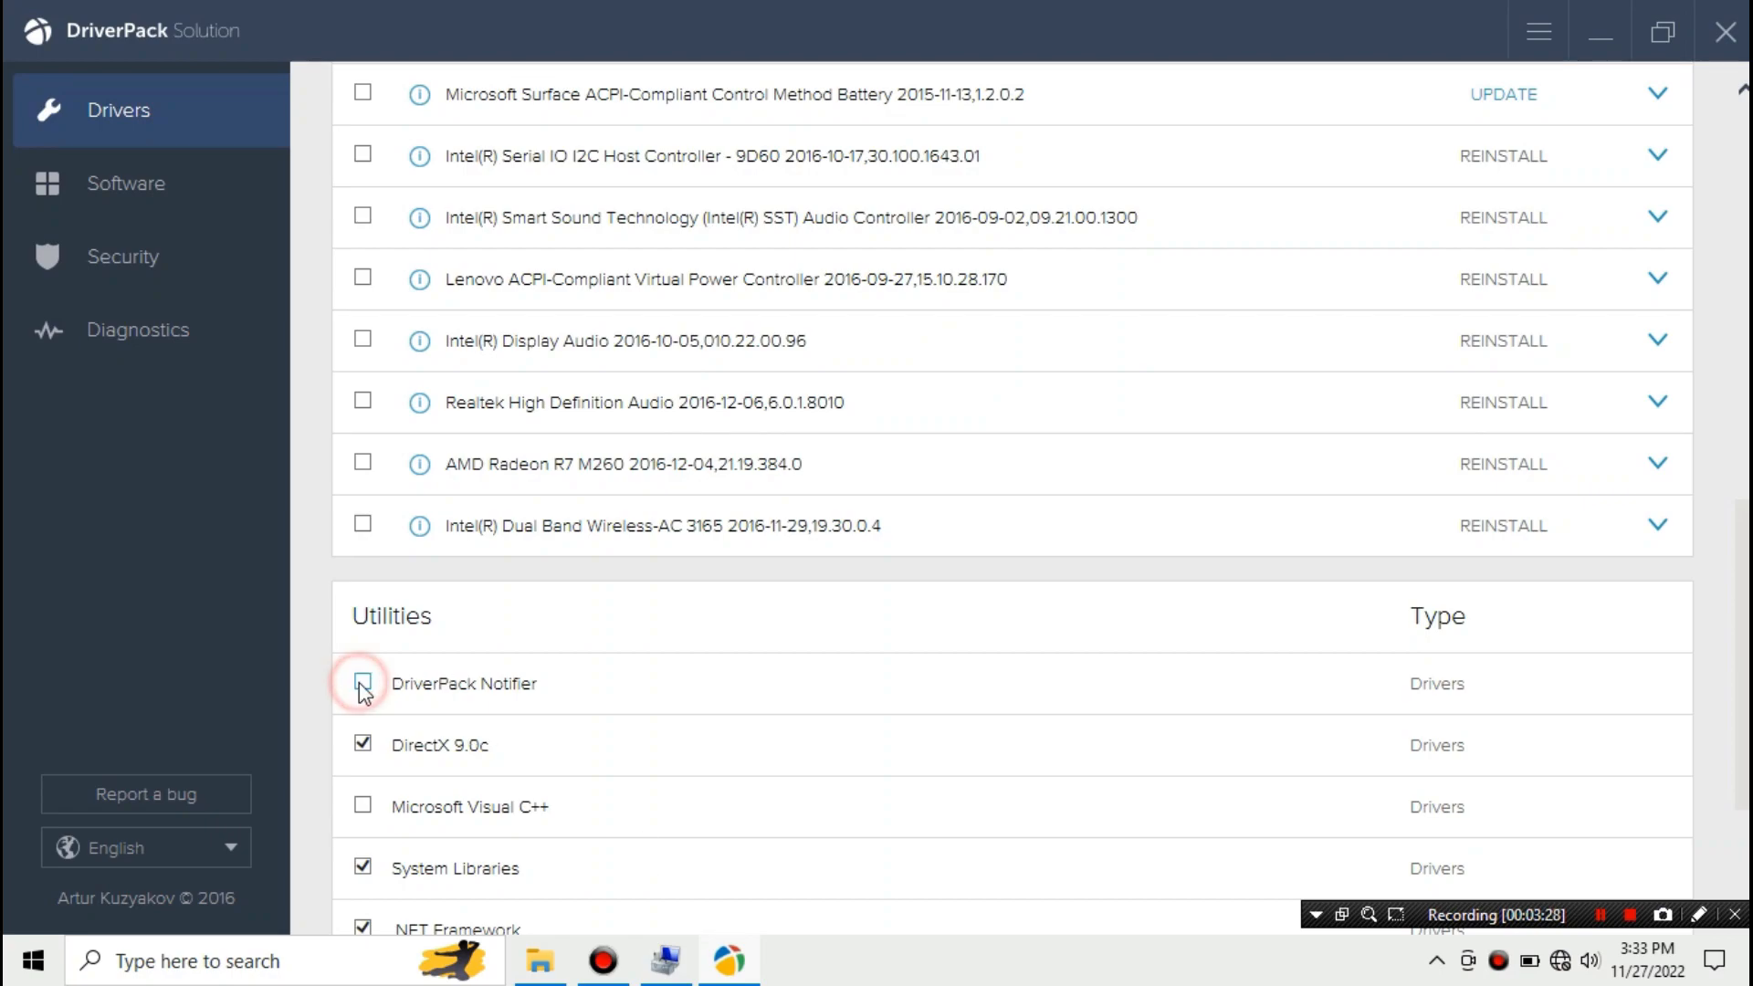
pyautogui.click(362, 928)
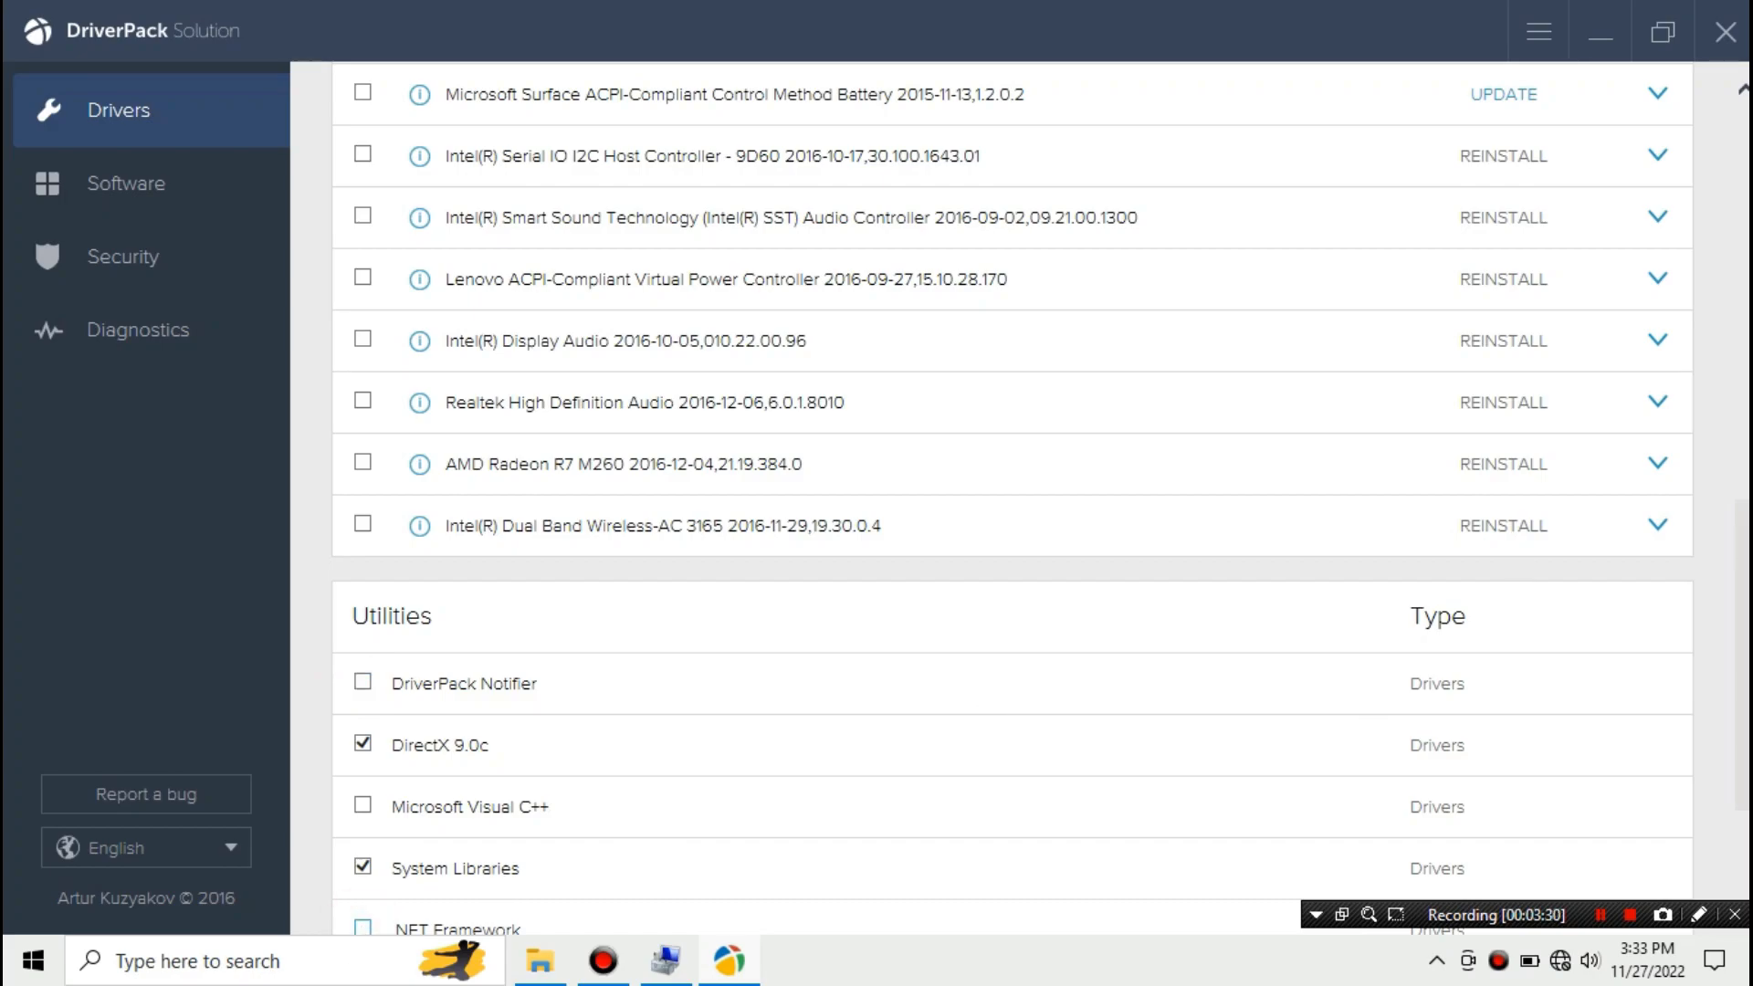
pyautogui.scroll(-3, 1011, 493)
pyautogui.scroll(5, 1725, 439)
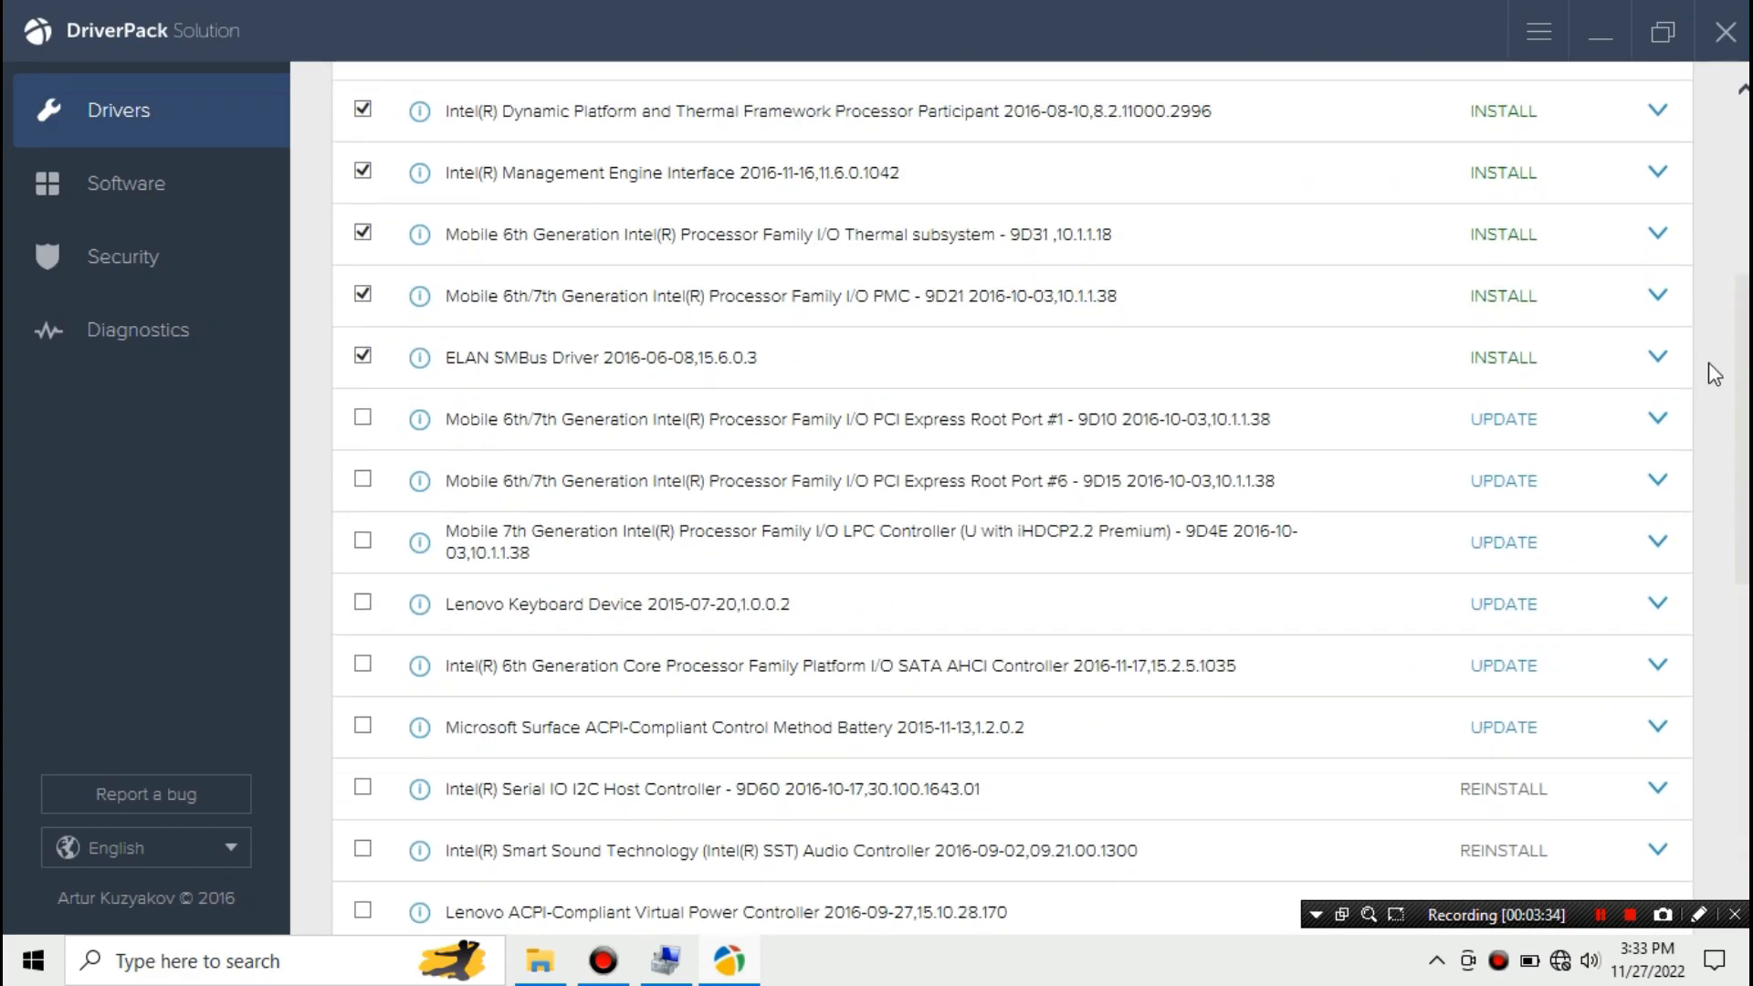
# Examine the entries under Other devices in a widened Computer Management window, and minimize it again
pyautogui.click(666, 961)
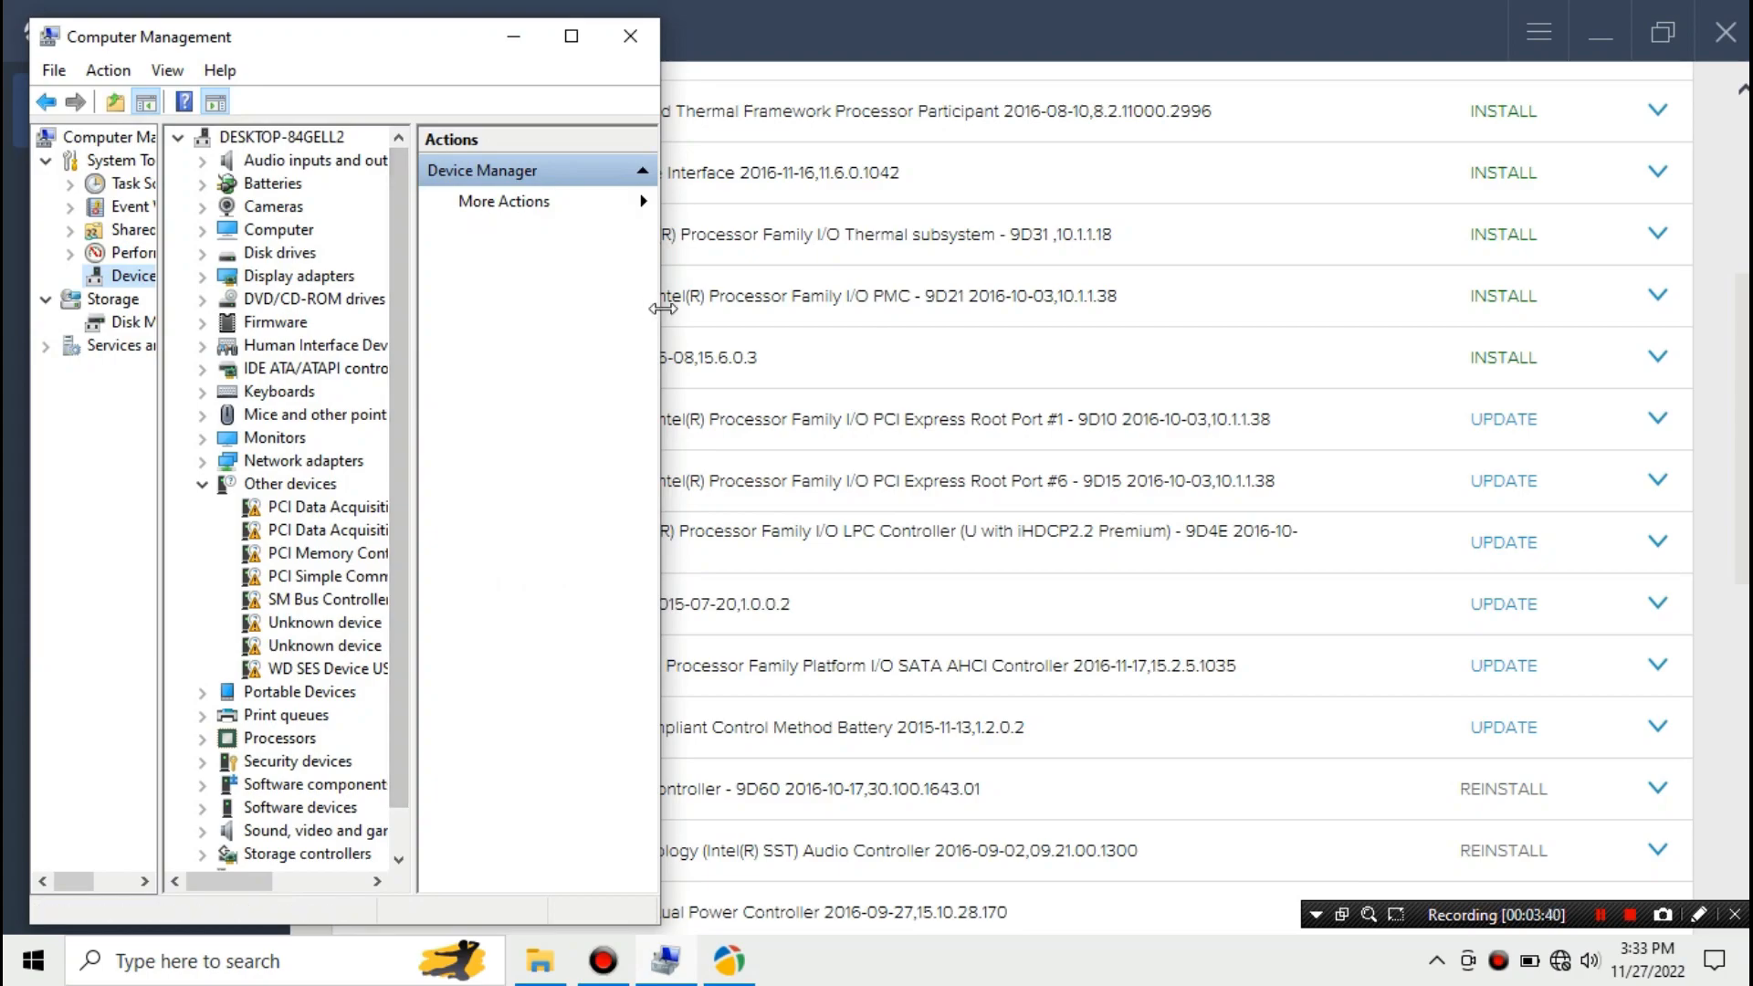
pyautogui.moveTo(660, 319); pyautogui.dragTo(892, 336)
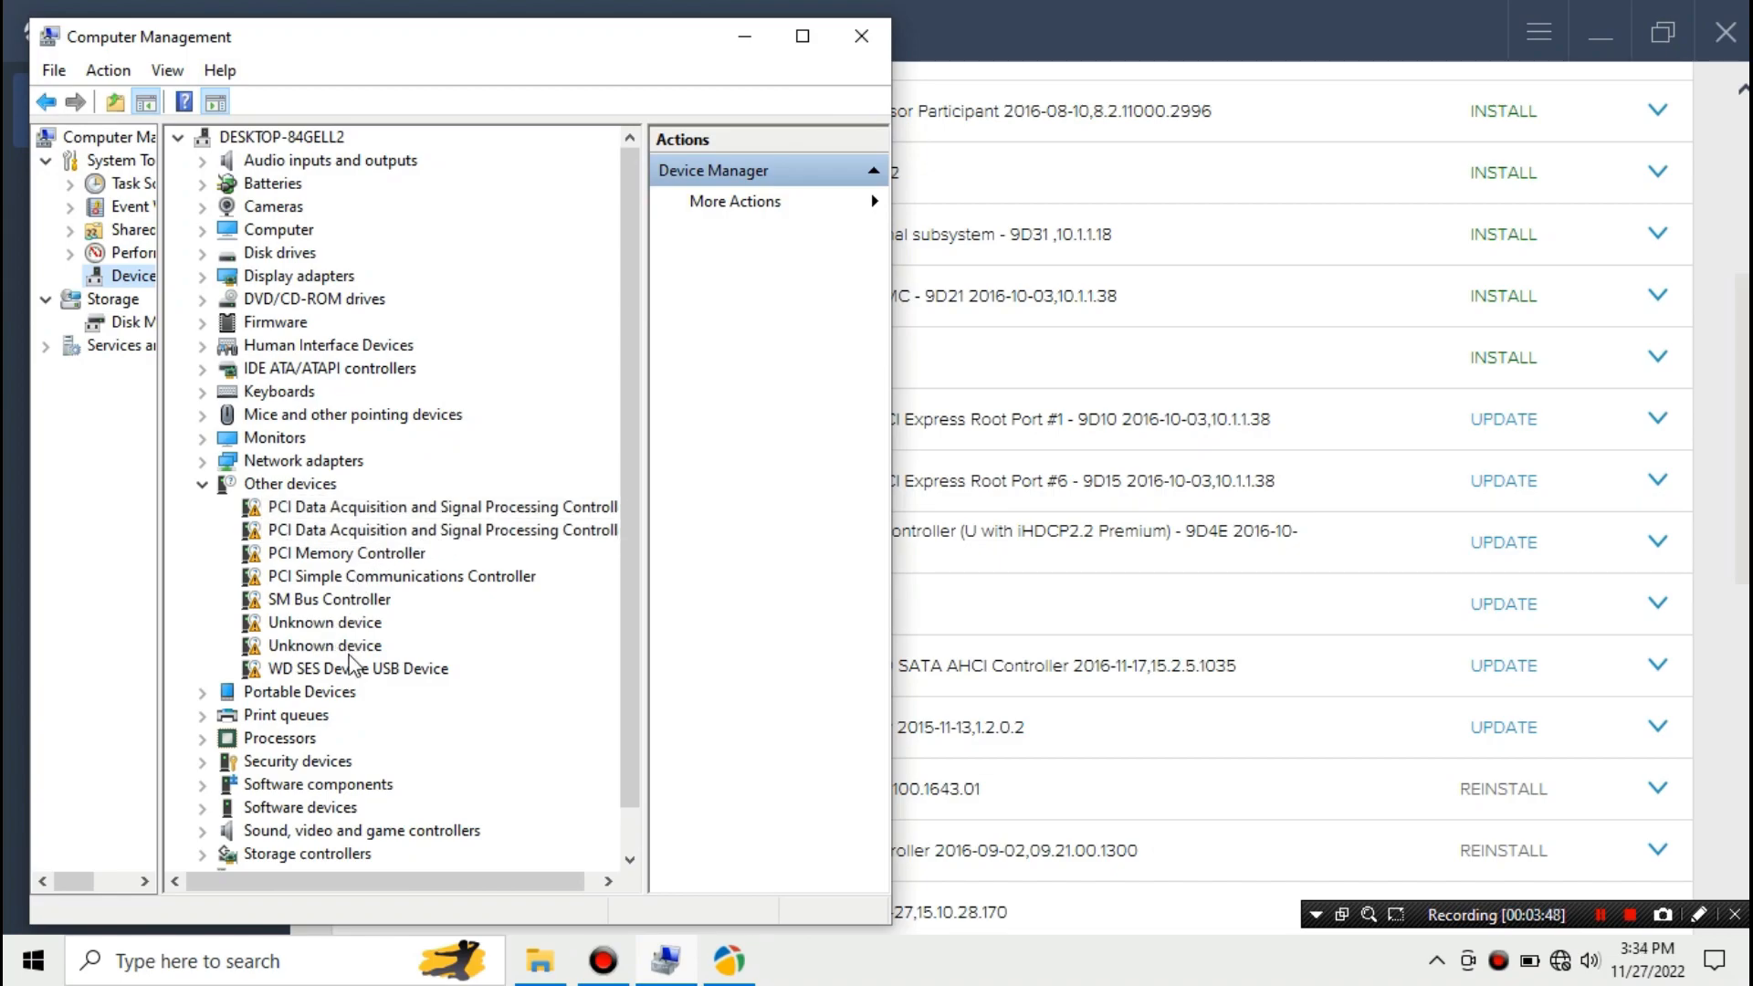
pyautogui.click(756, 41)
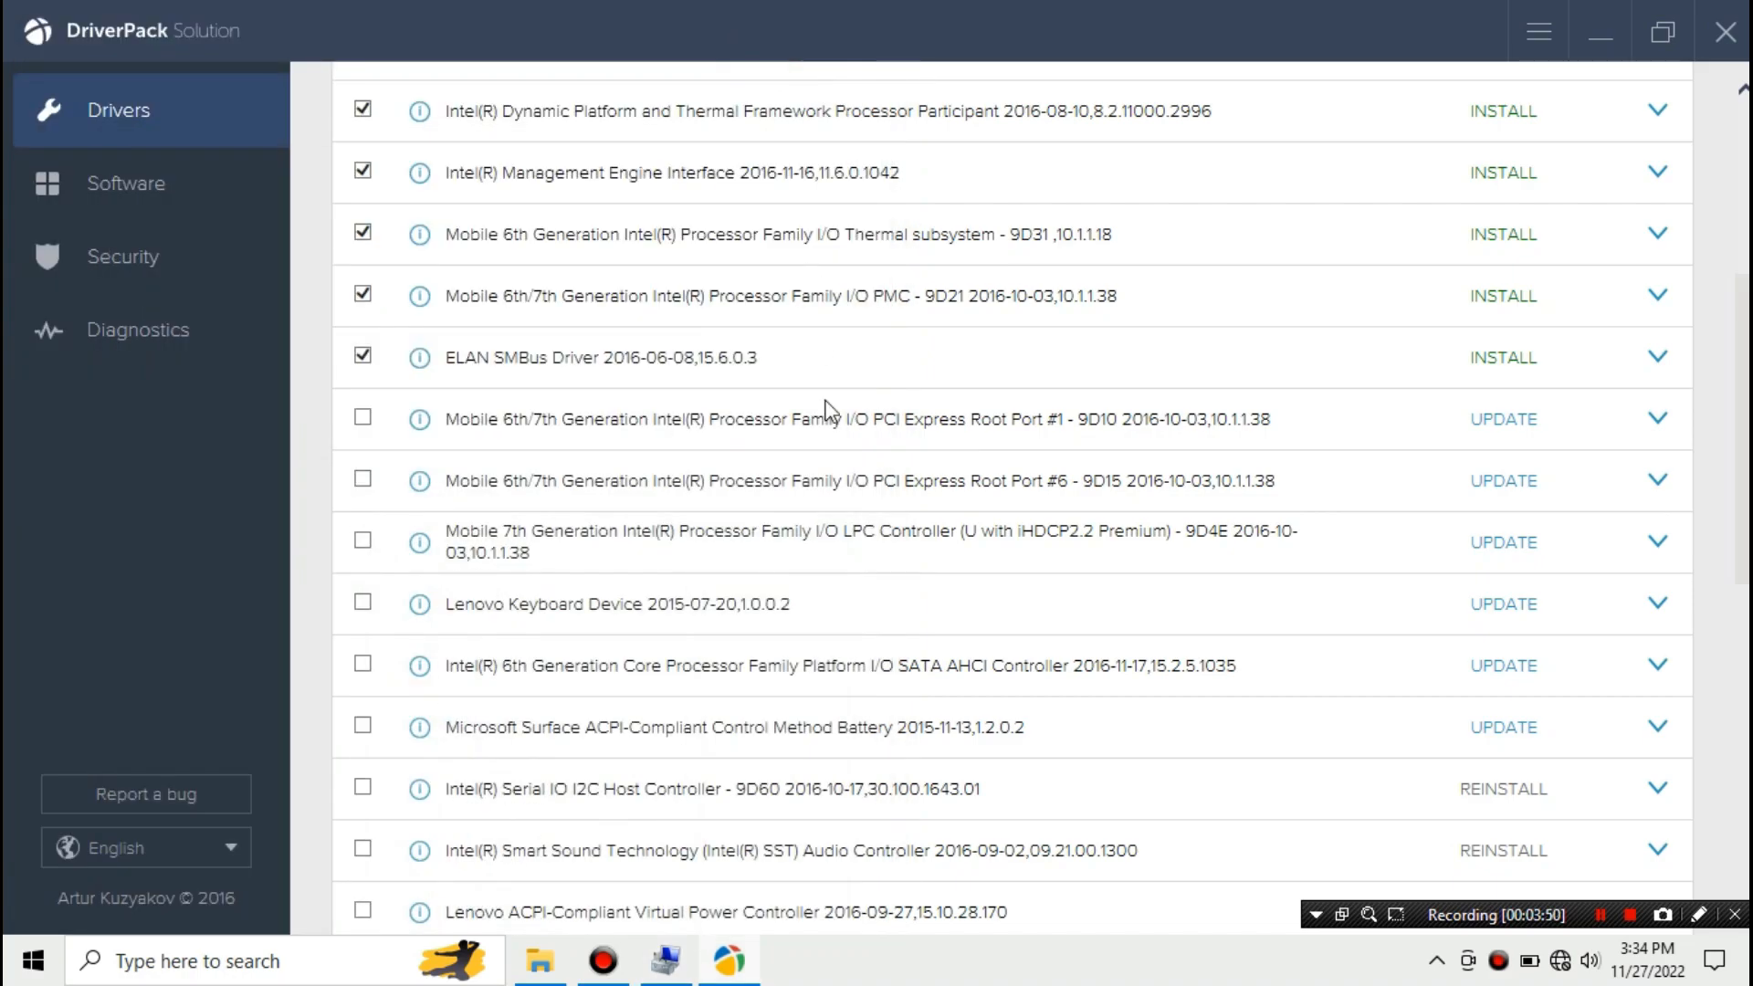
# Add the PCI Express Root Port #1 and #6, LPC Controller, SATA AHCI and Serial IO I2C drivers to the selection and start installing
pyautogui.click(366, 420)
pyautogui.click(364, 541)
pyautogui.click(363, 667)
pyautogui.scroll(-3, 1011, 501)
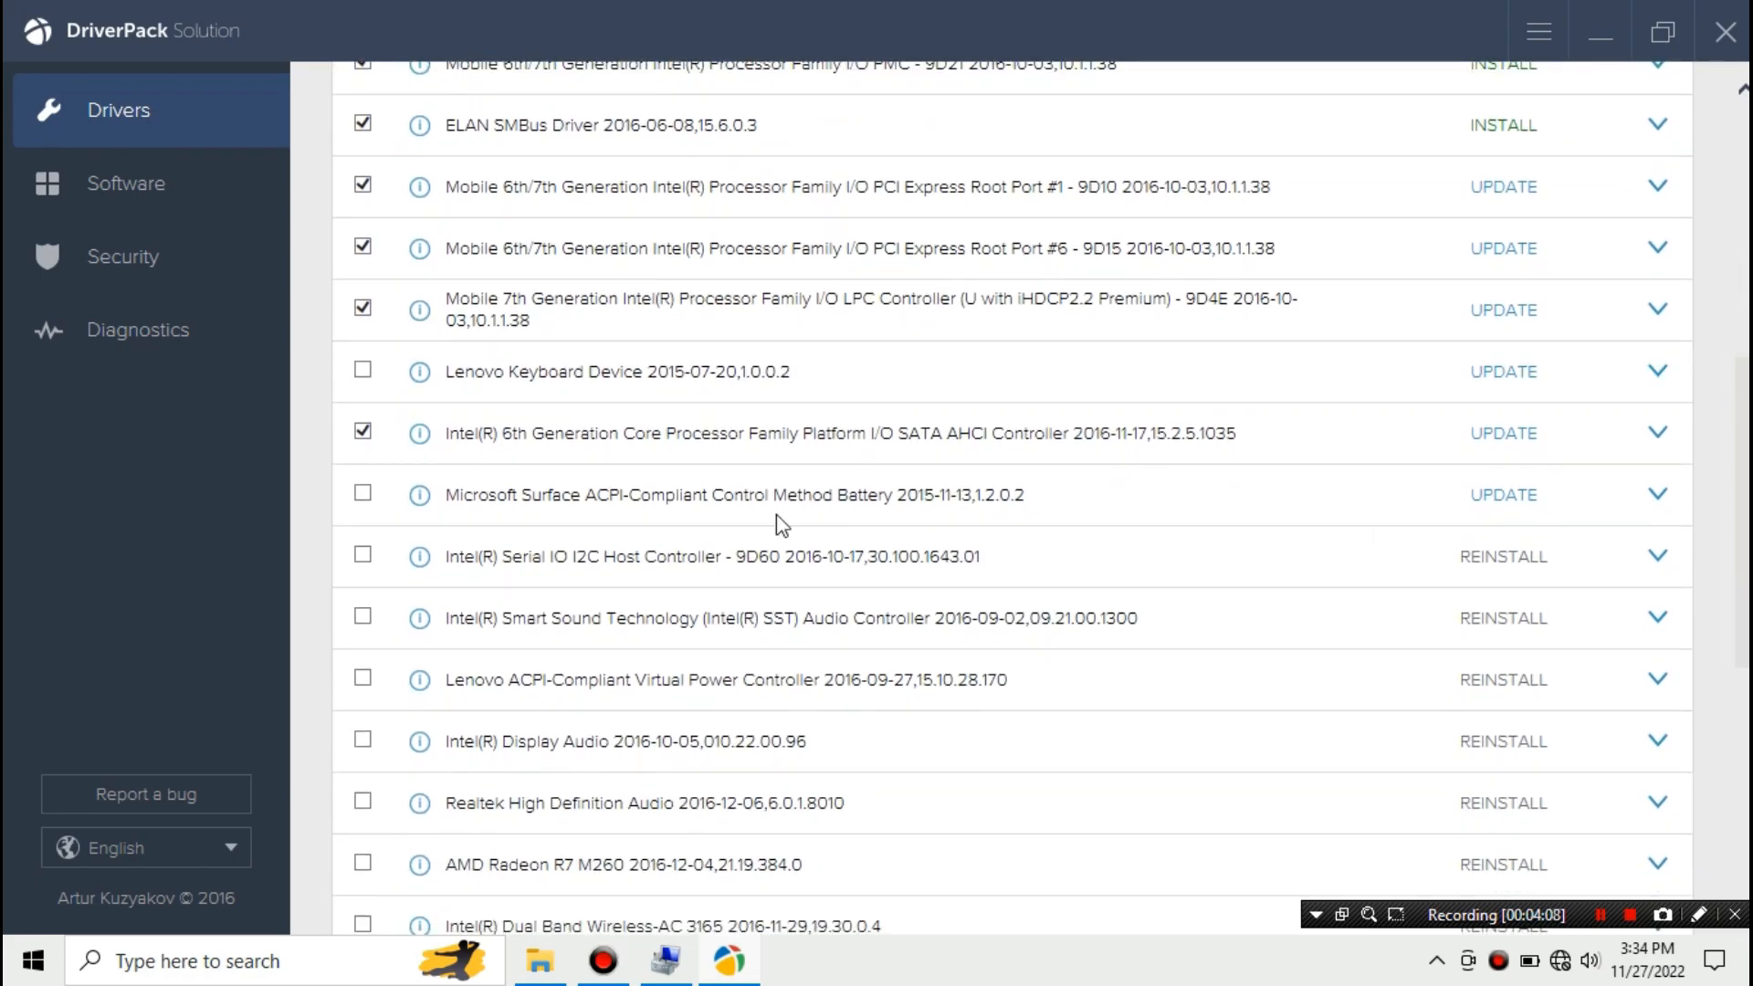
pyautogui.click(361, 556)
pyautogui.scroll(-7, 1095, 639)
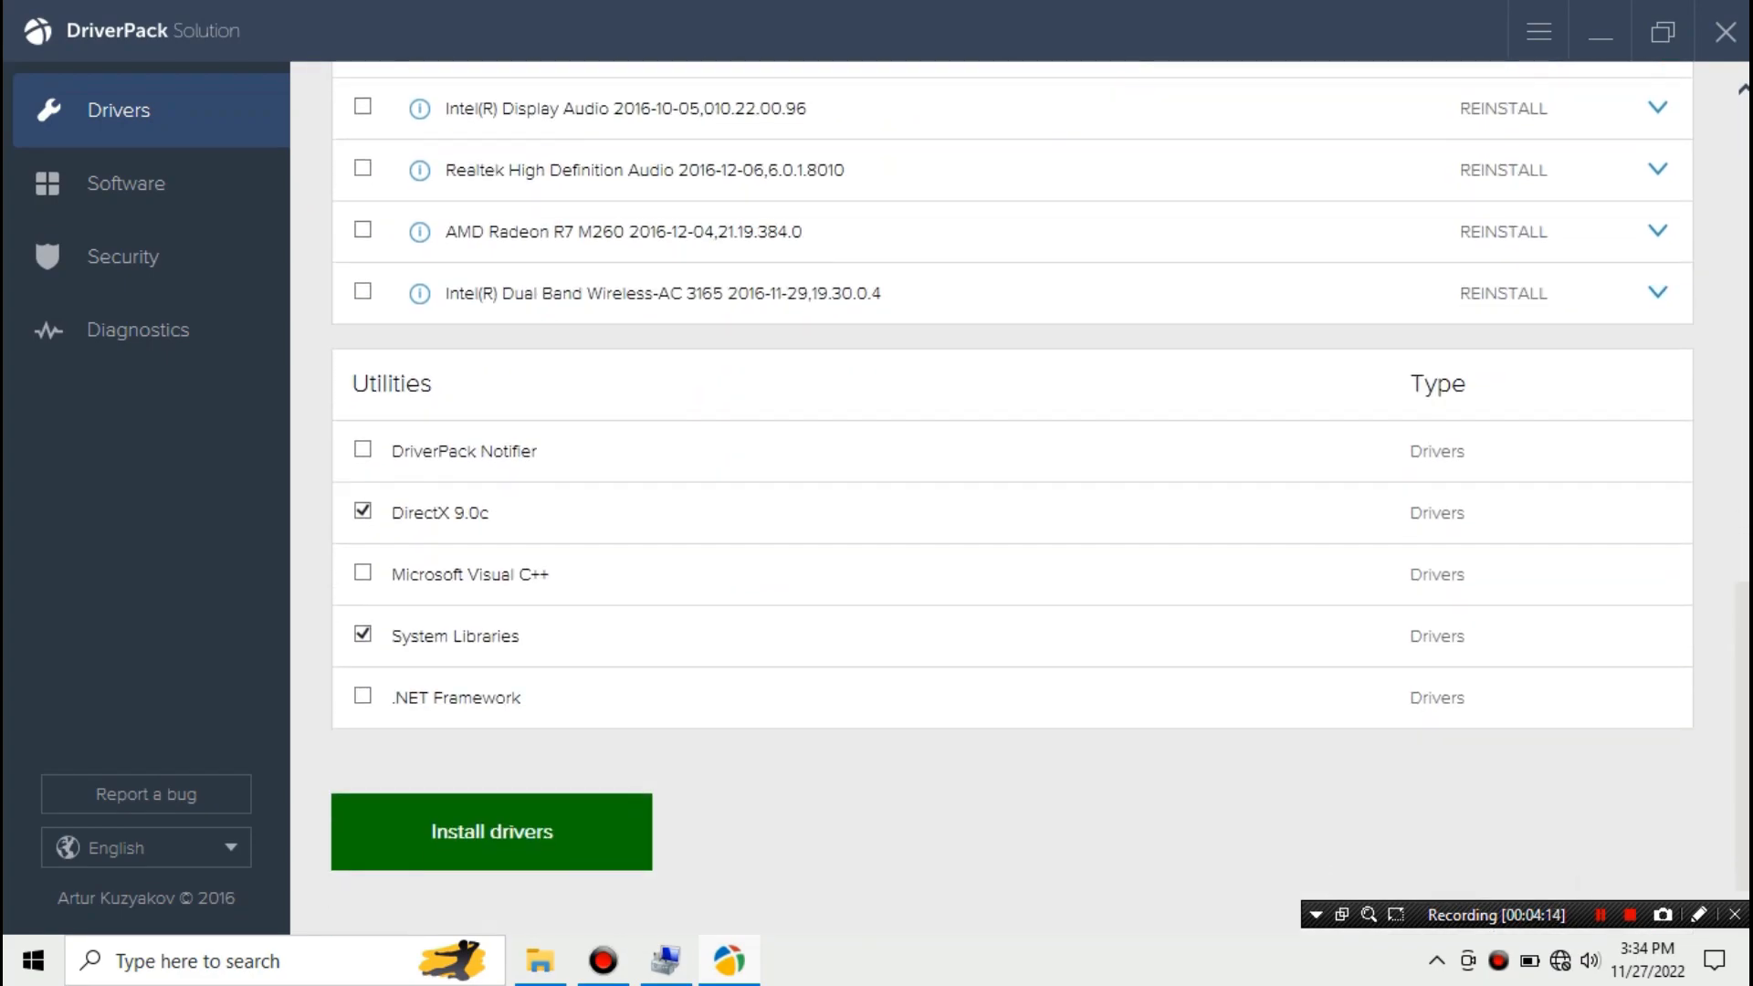
pyautogui.click(545, 854)
# Restore the Computer Management window over DriverPack and narrow it so the installation progress stays in view
pyautogui.moveTo(680, 955)
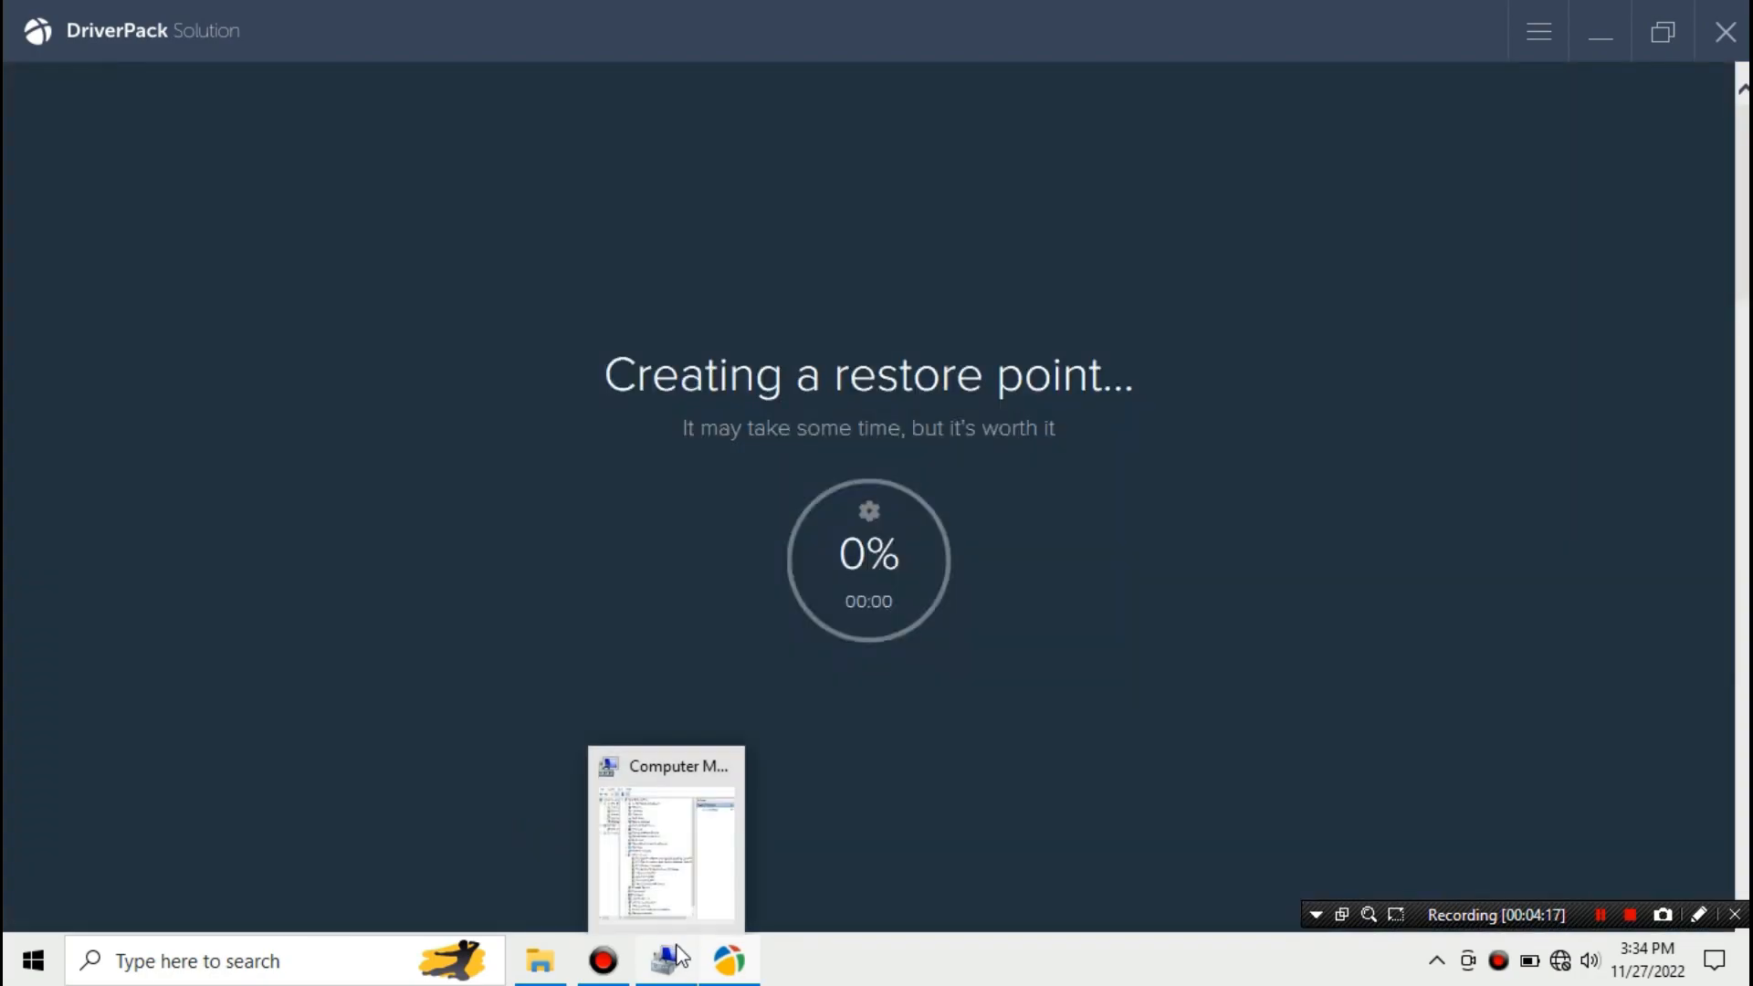
pyautogui.click(617, 754)
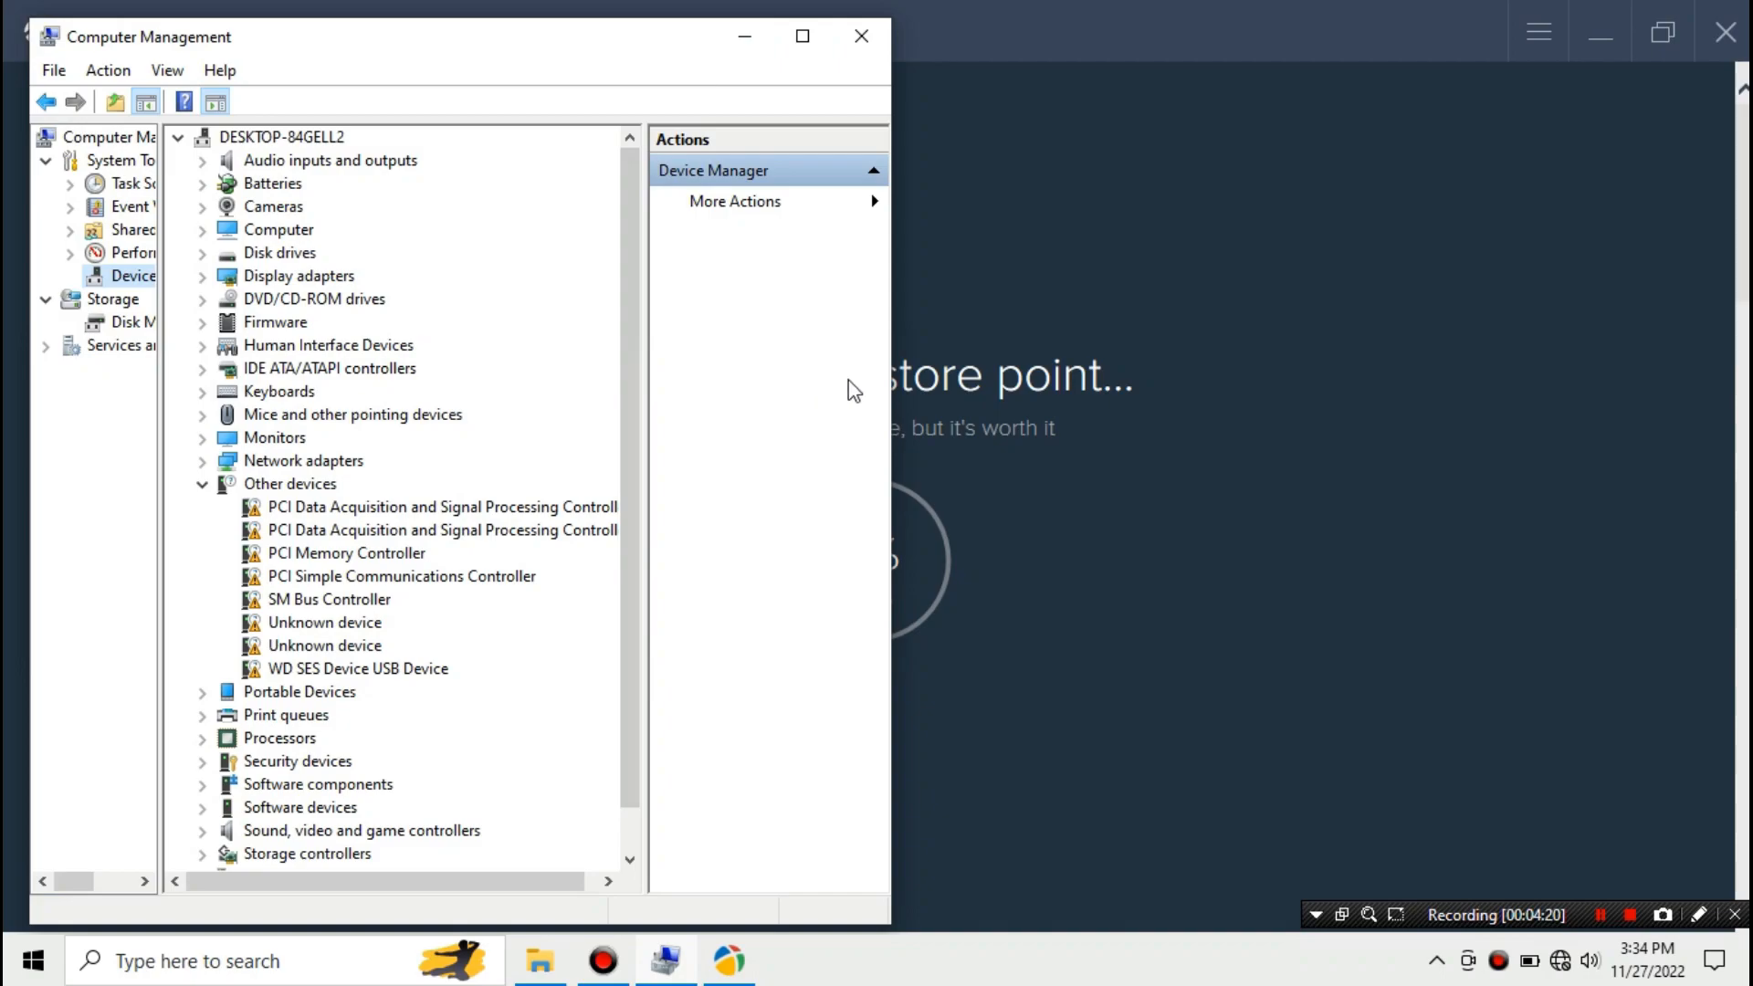
pyautogui.moveTo(896, 400); pyautogui.dragTo(649, 435)
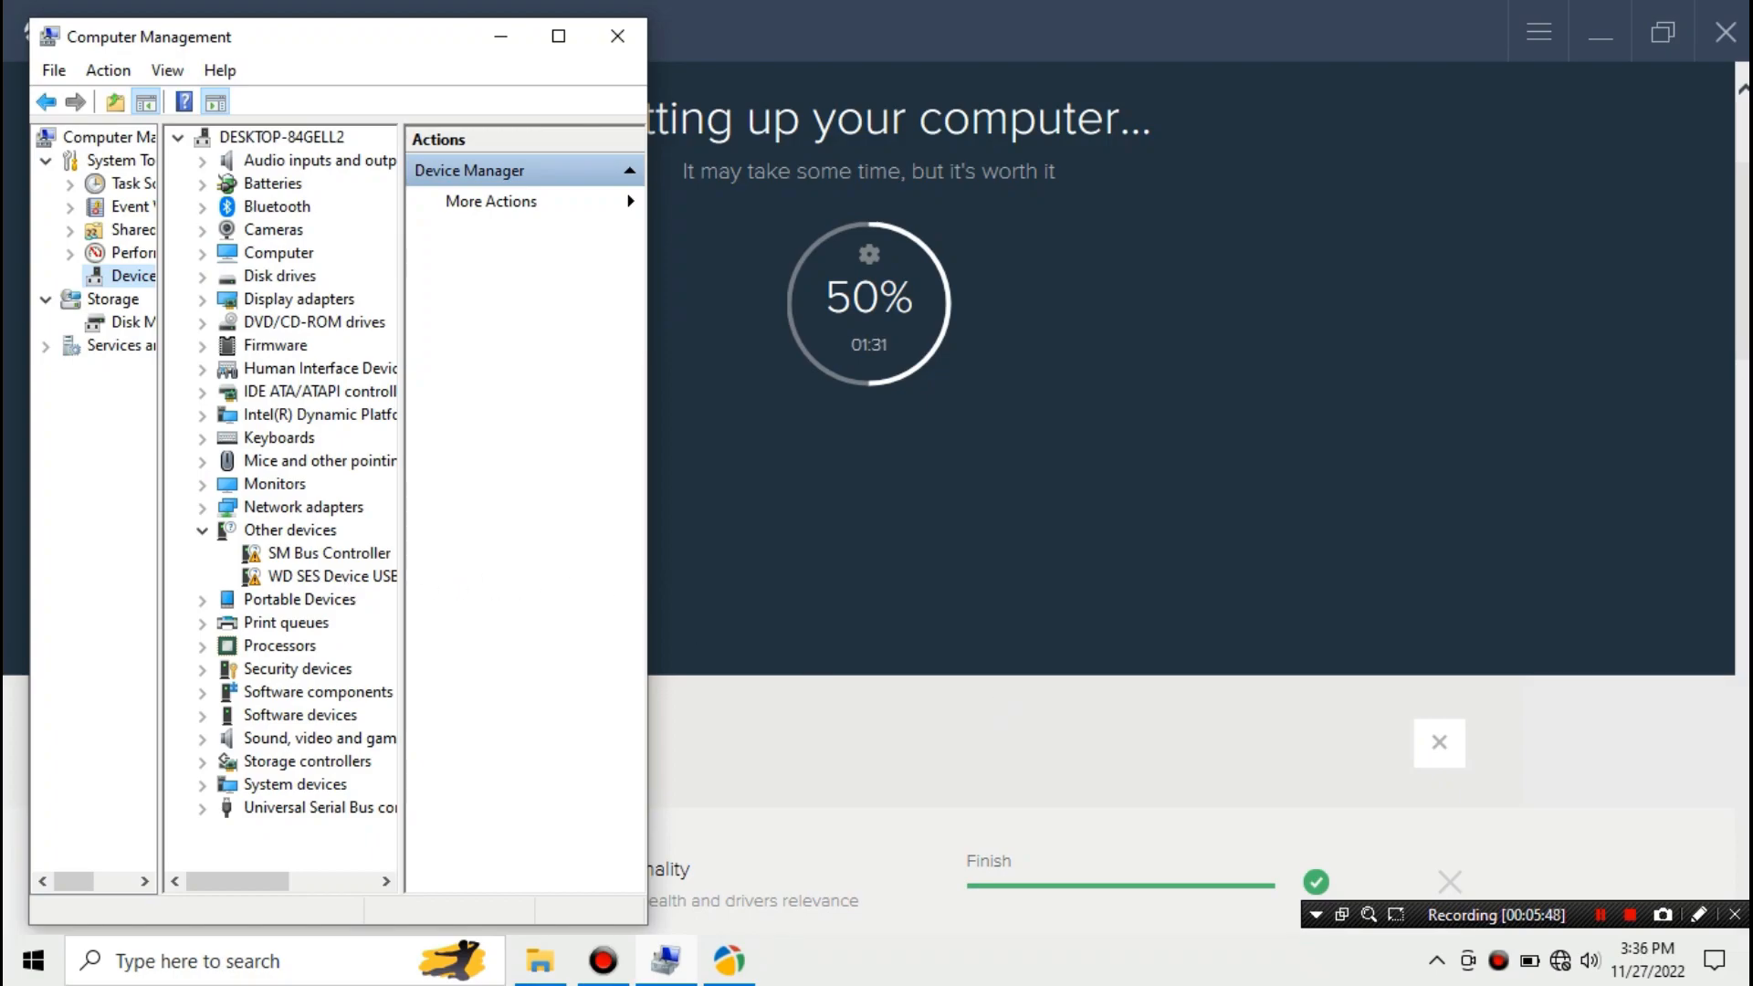
# Switch back to DriverPack and check the installation status of the individual drivers
pyautogui.click(1187, 511)
pyautogui.scroll(-8, 1187, 512)
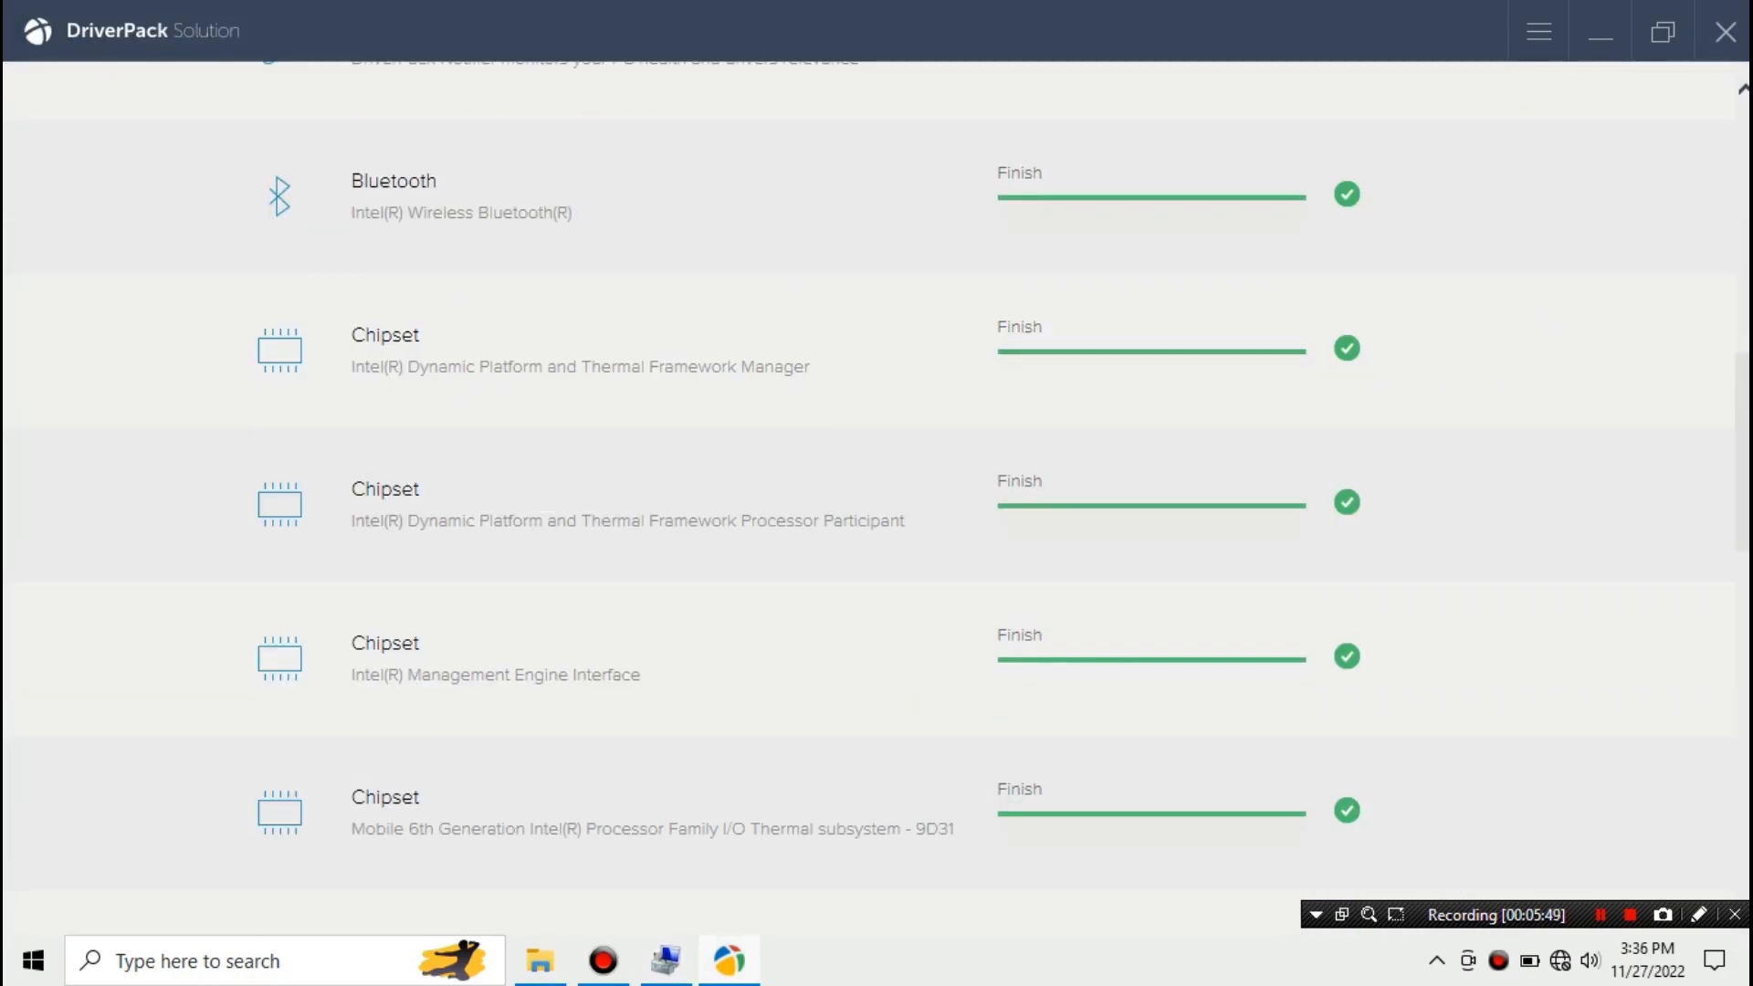
# Follow the remaining chipset, mass storage, input device and utility installations in DriverPack, checking Other devices in Computer Management in between
pyautogui.scroll(-9, 870, 493)
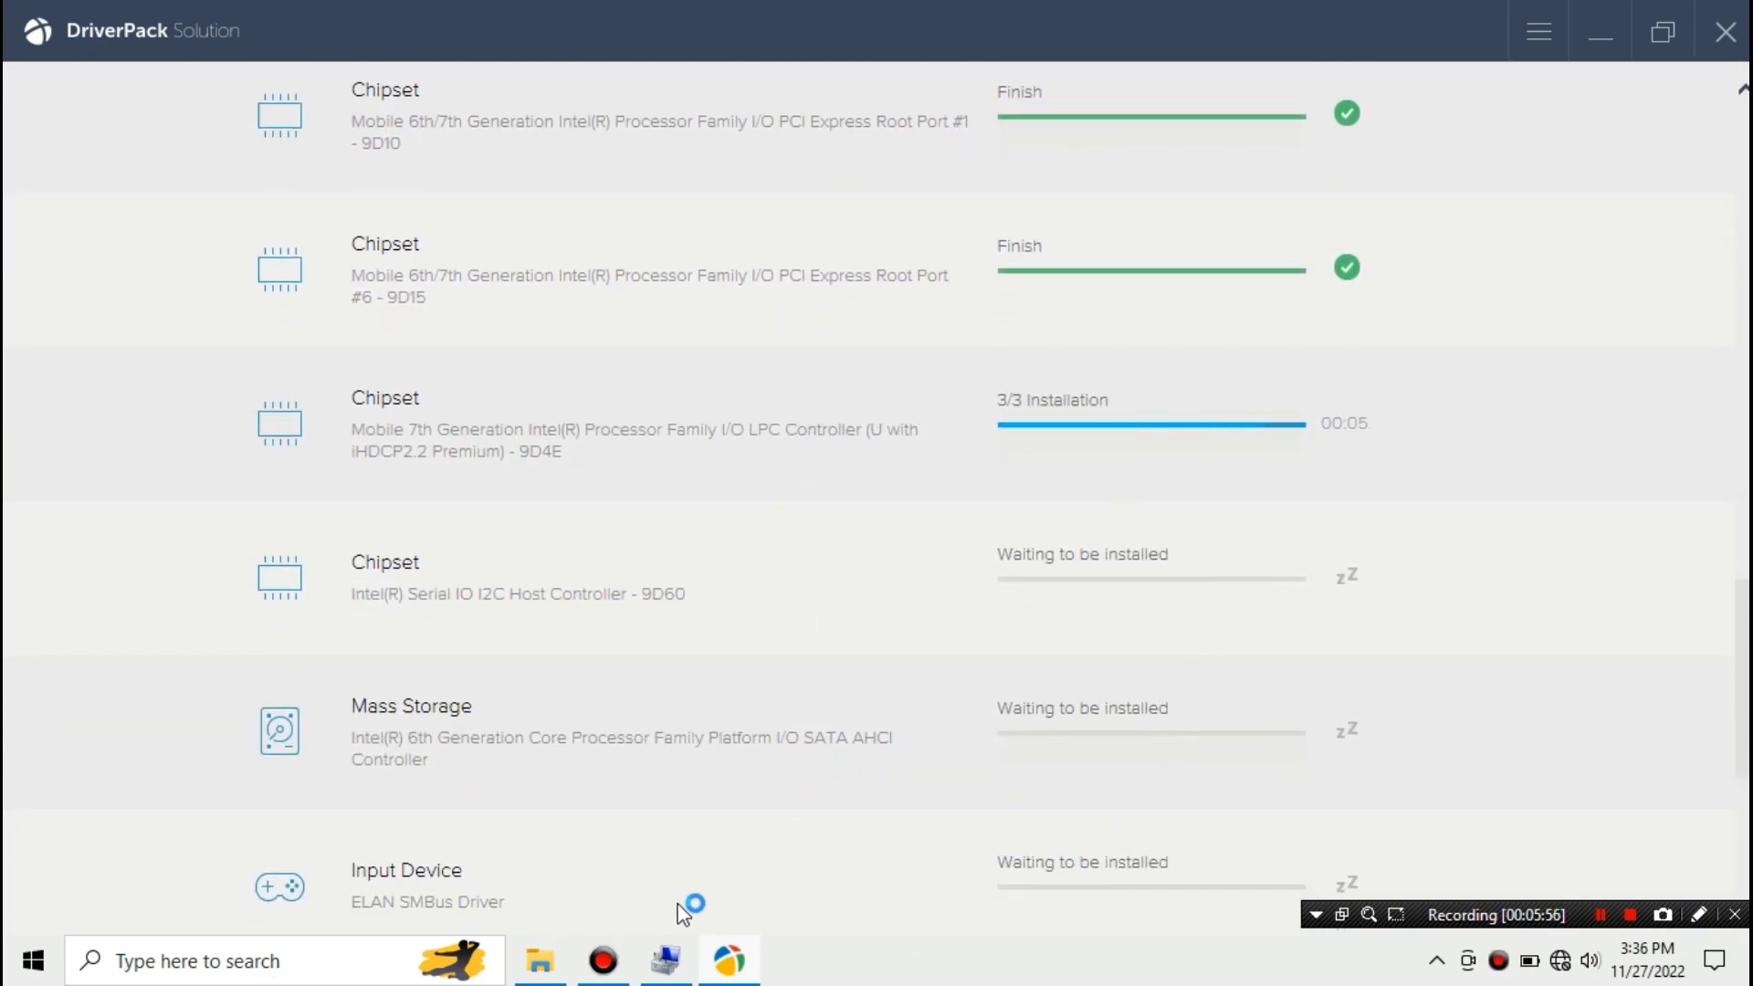
pyautogui.click(670, 965)
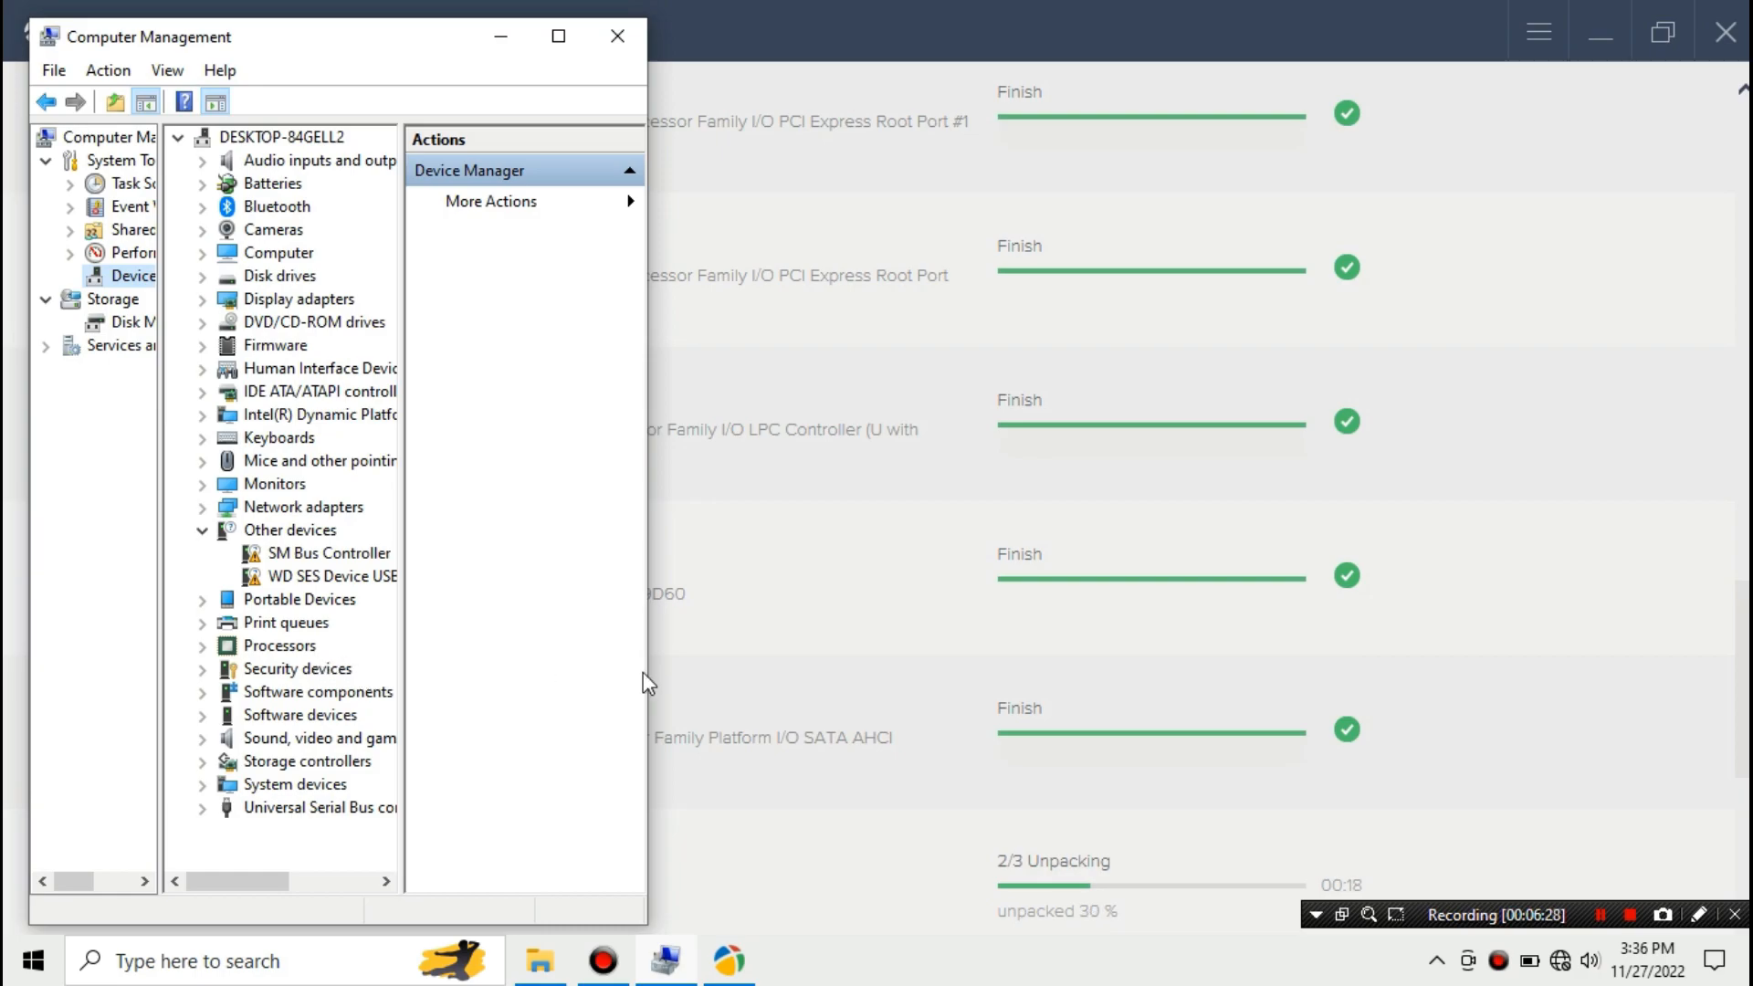
pyautogui.click(858, 693)
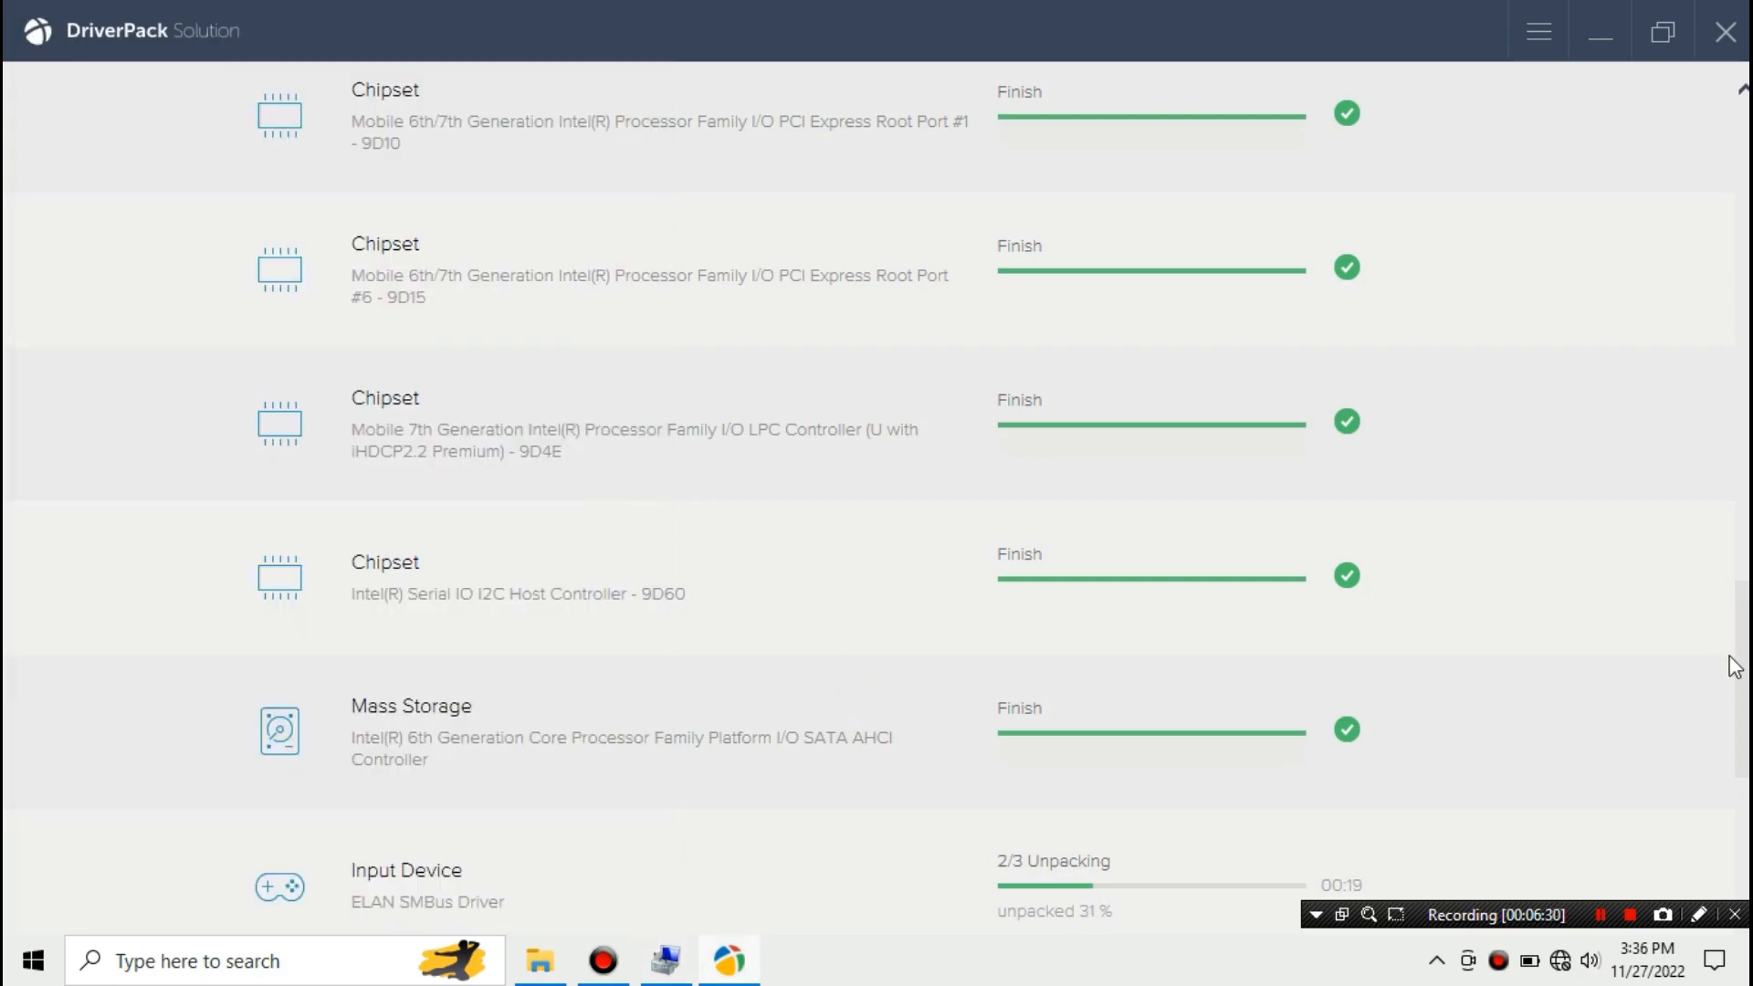
pyautogui.scroll(-3, 1739, 667)
pyautogui.scroll(-1, 877, 456)
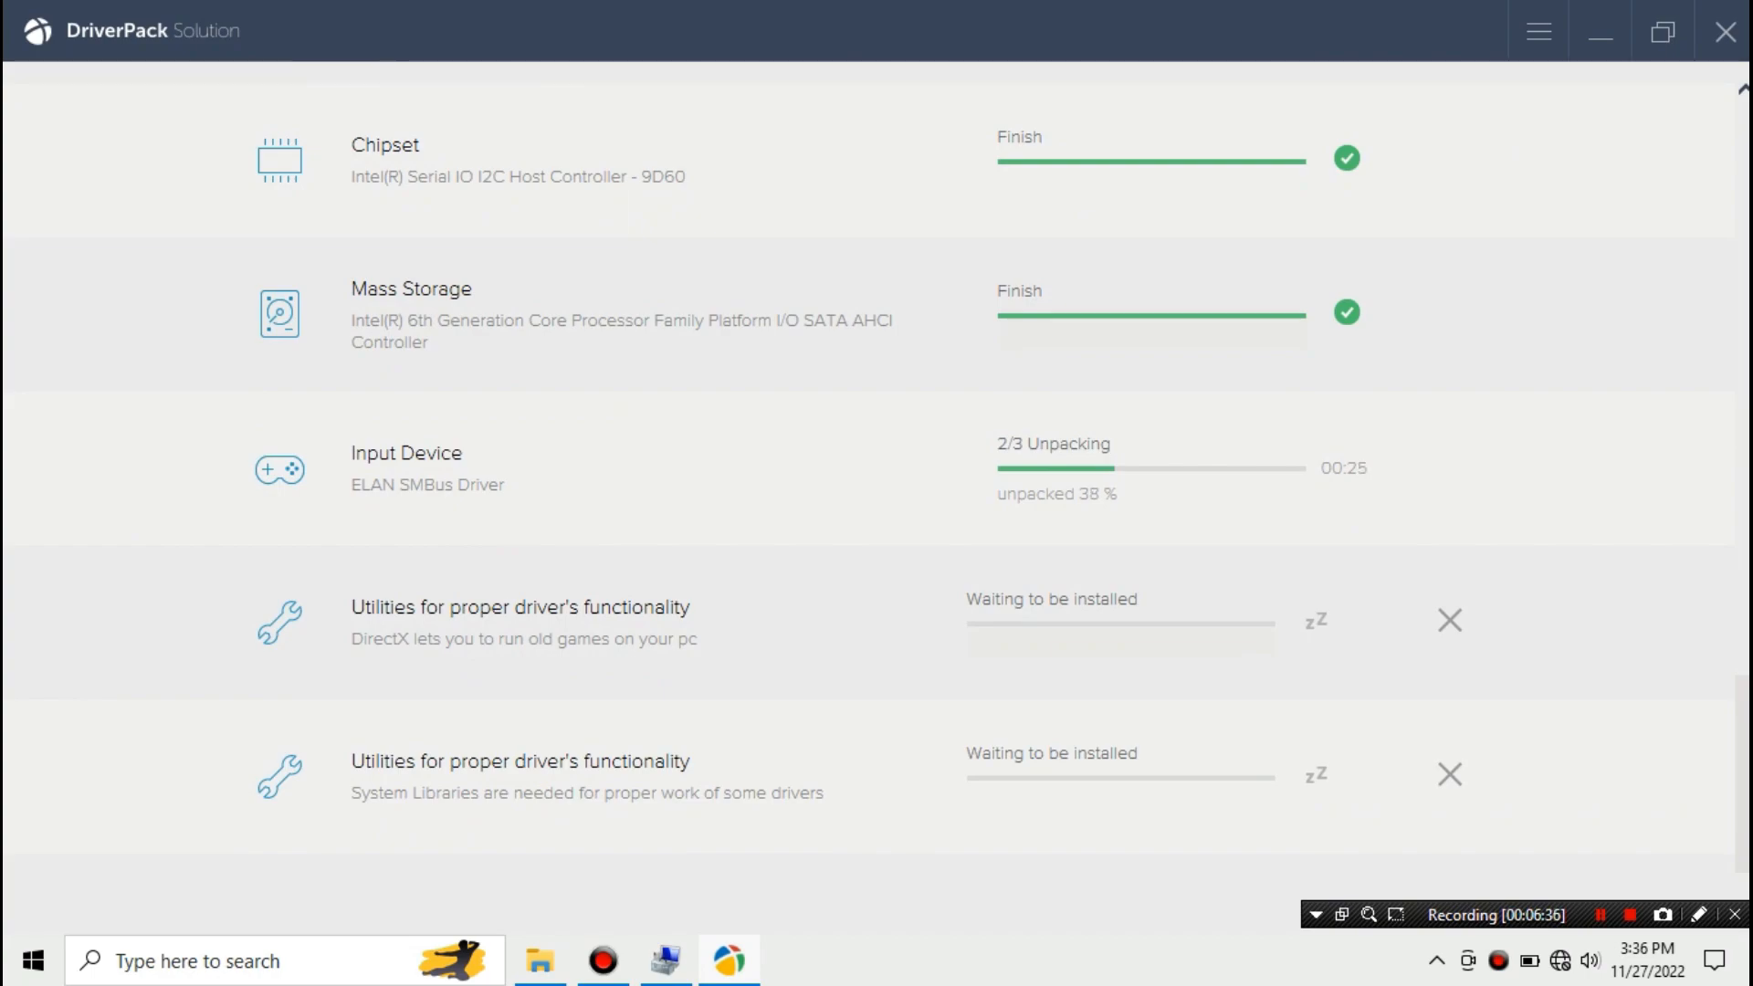
pyautogui.scroll(-1, 877, 457)
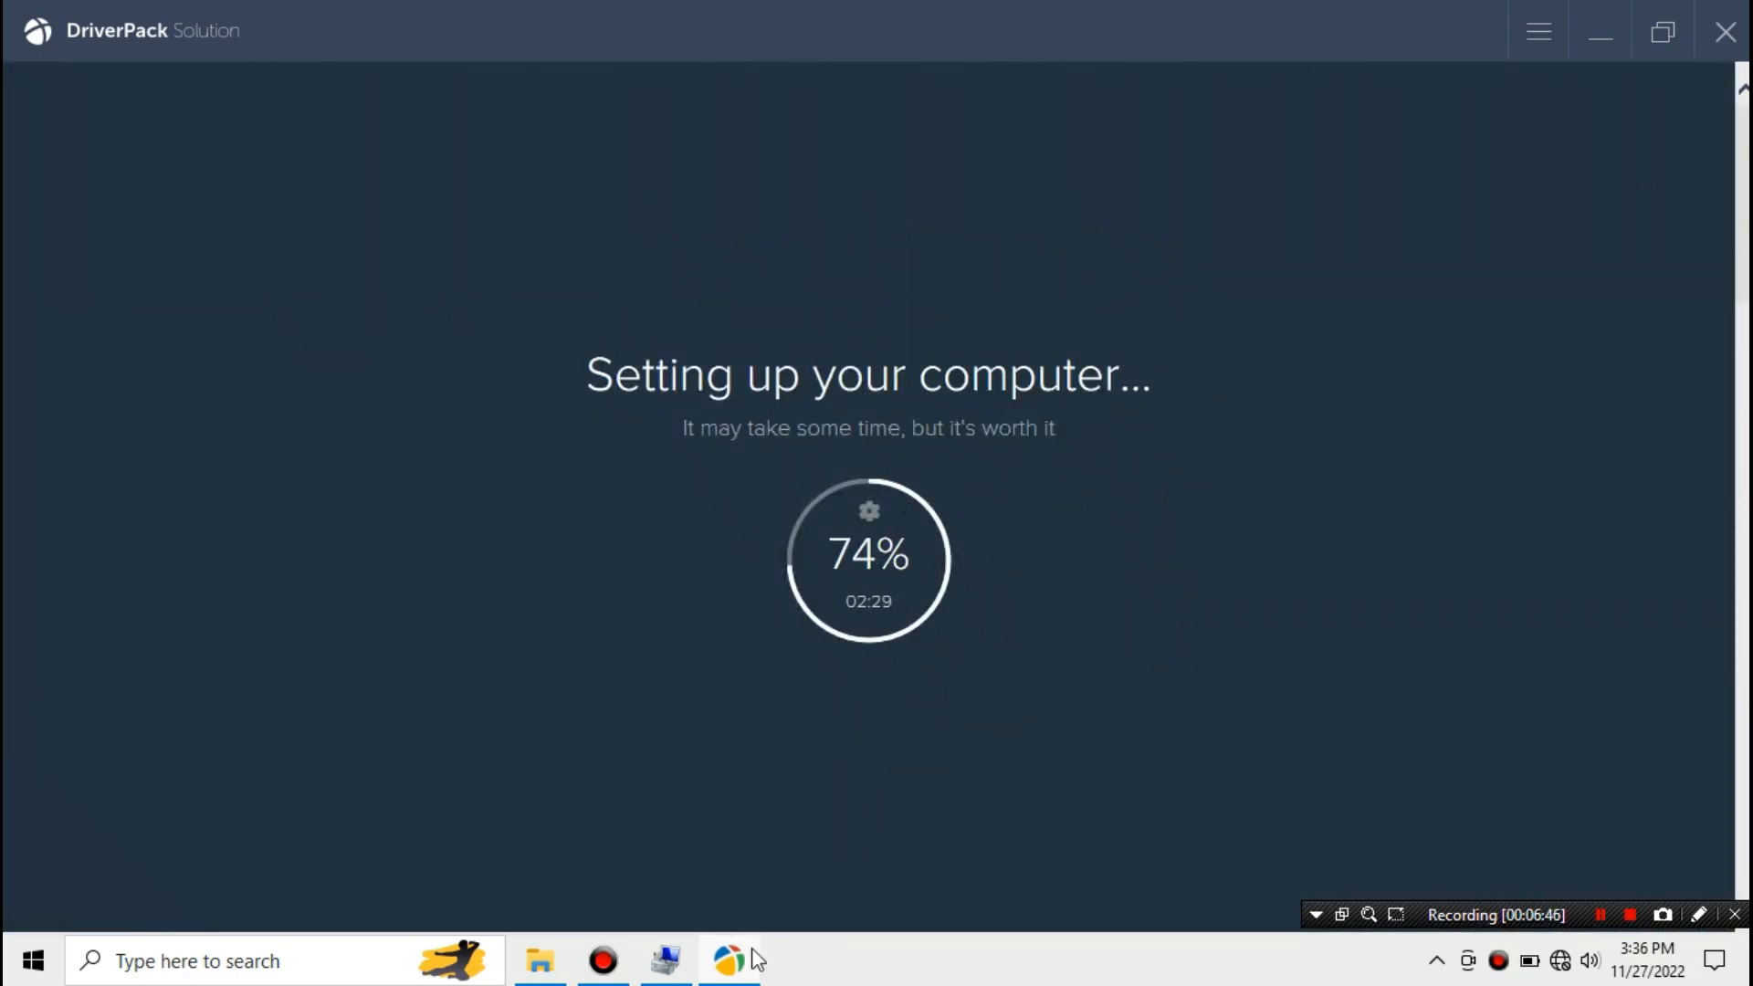
# Check the device list in Computer Management twice during the installation, minimizing the window after each look
pyautogui.click(665, 960)
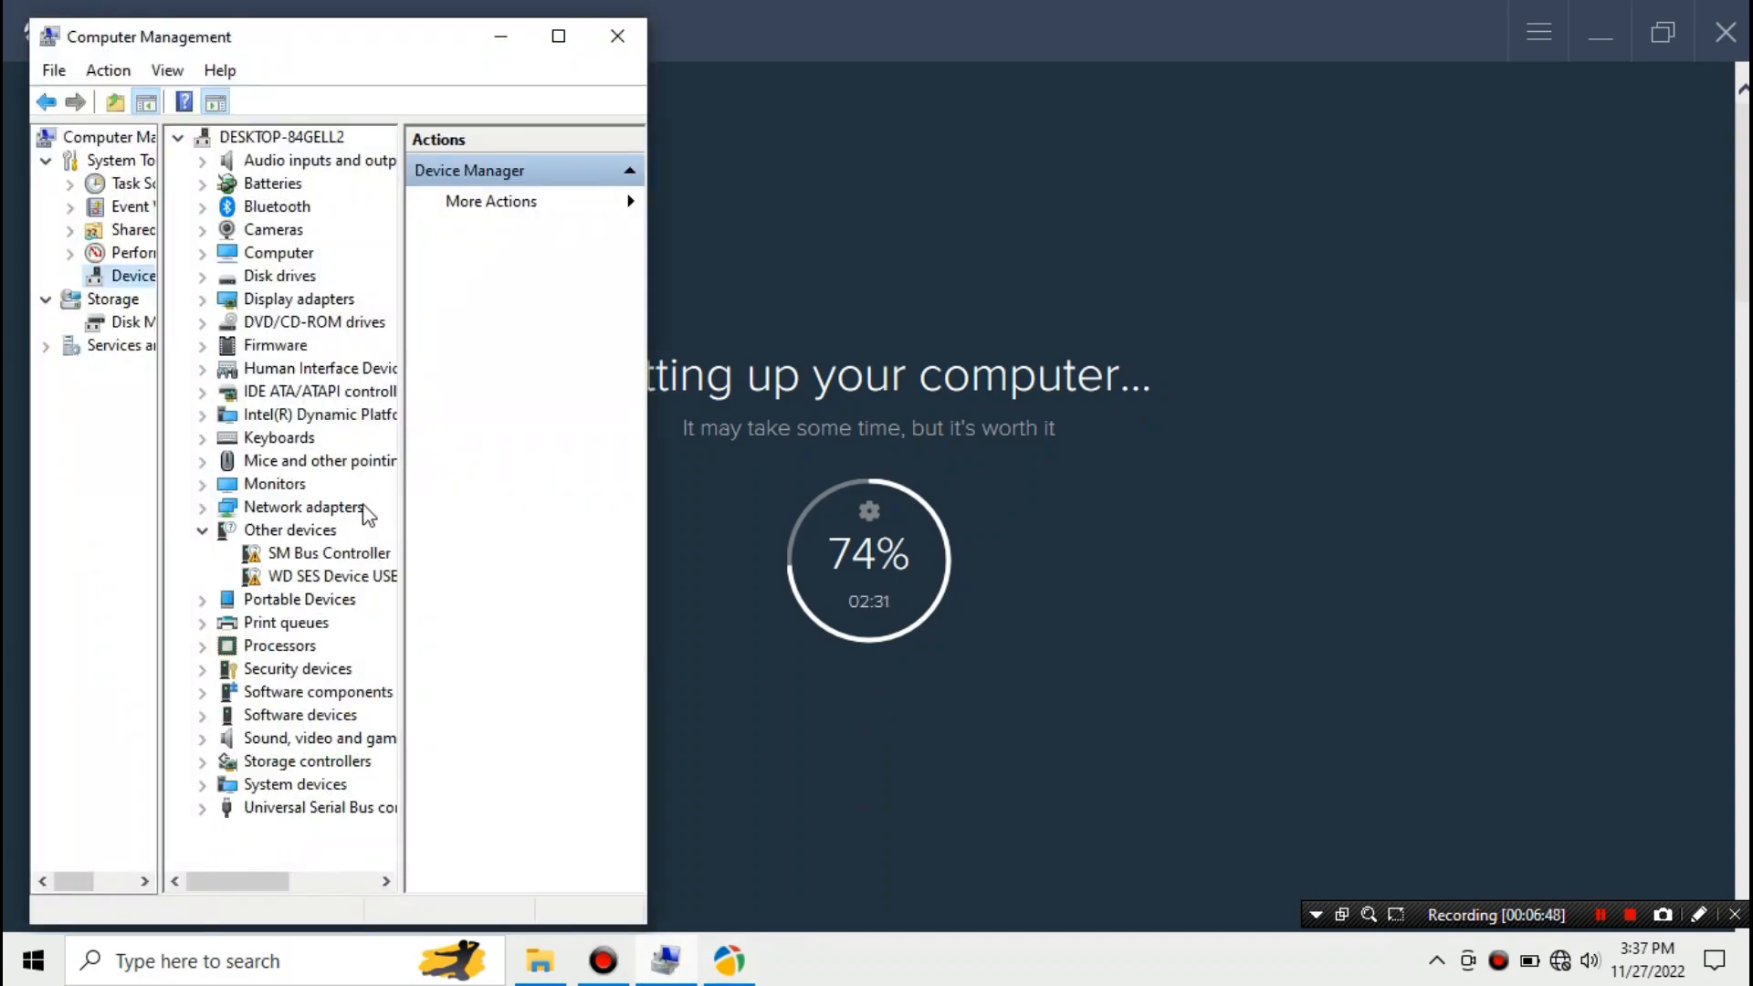
pyautogui.click(517, 35)
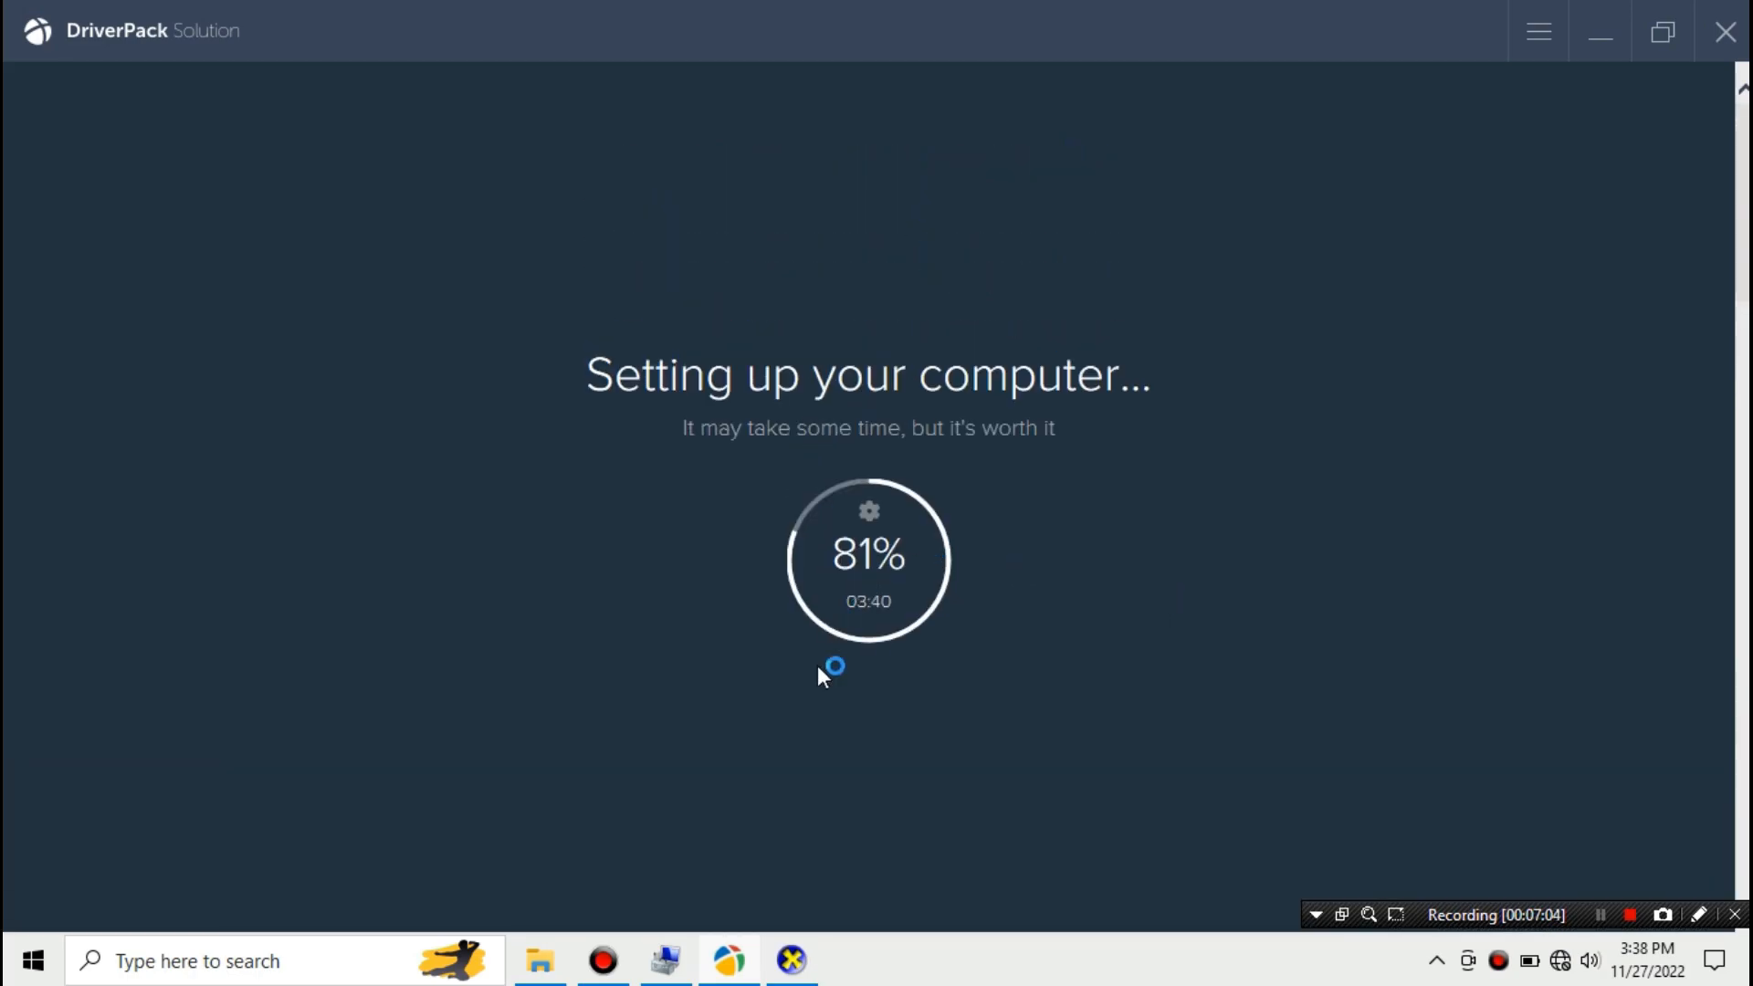
pyautogui.click(666, 960)
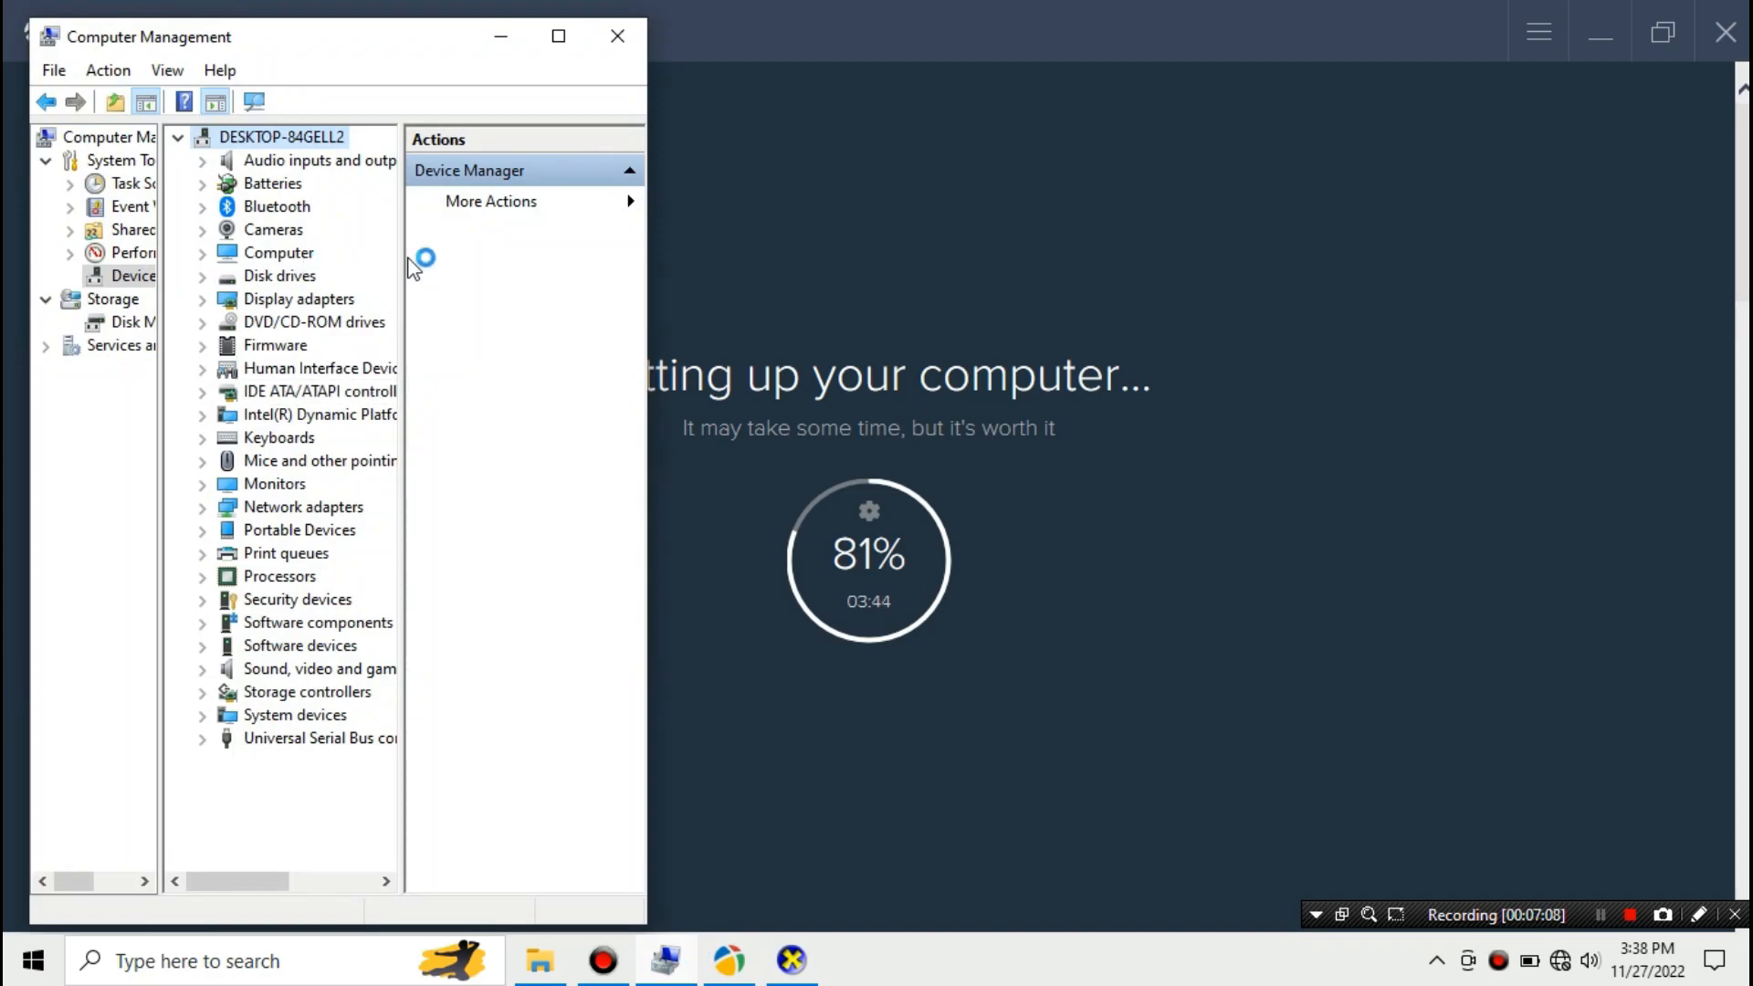
pyautogui.click(500, 37)
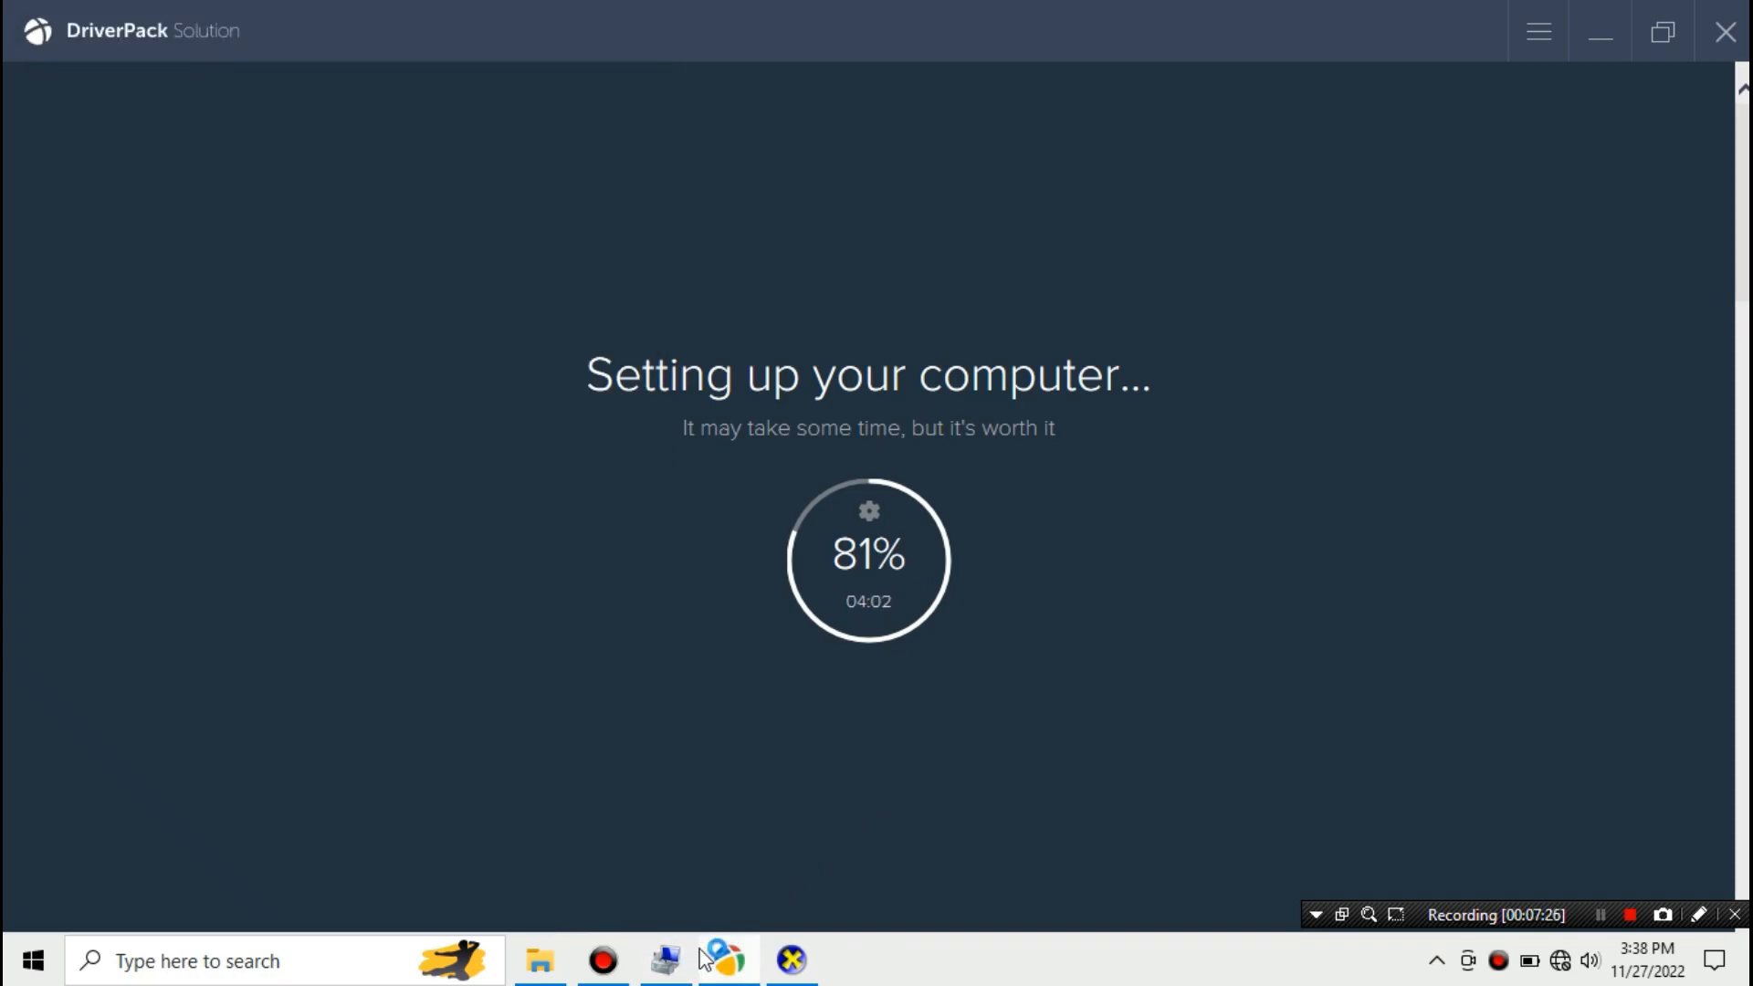
# Restore Computer Management and examine the devices under Mice, Monitors, Network adapters and Portable Devices, collapsing each category again
pyautogui.click(667, 960)
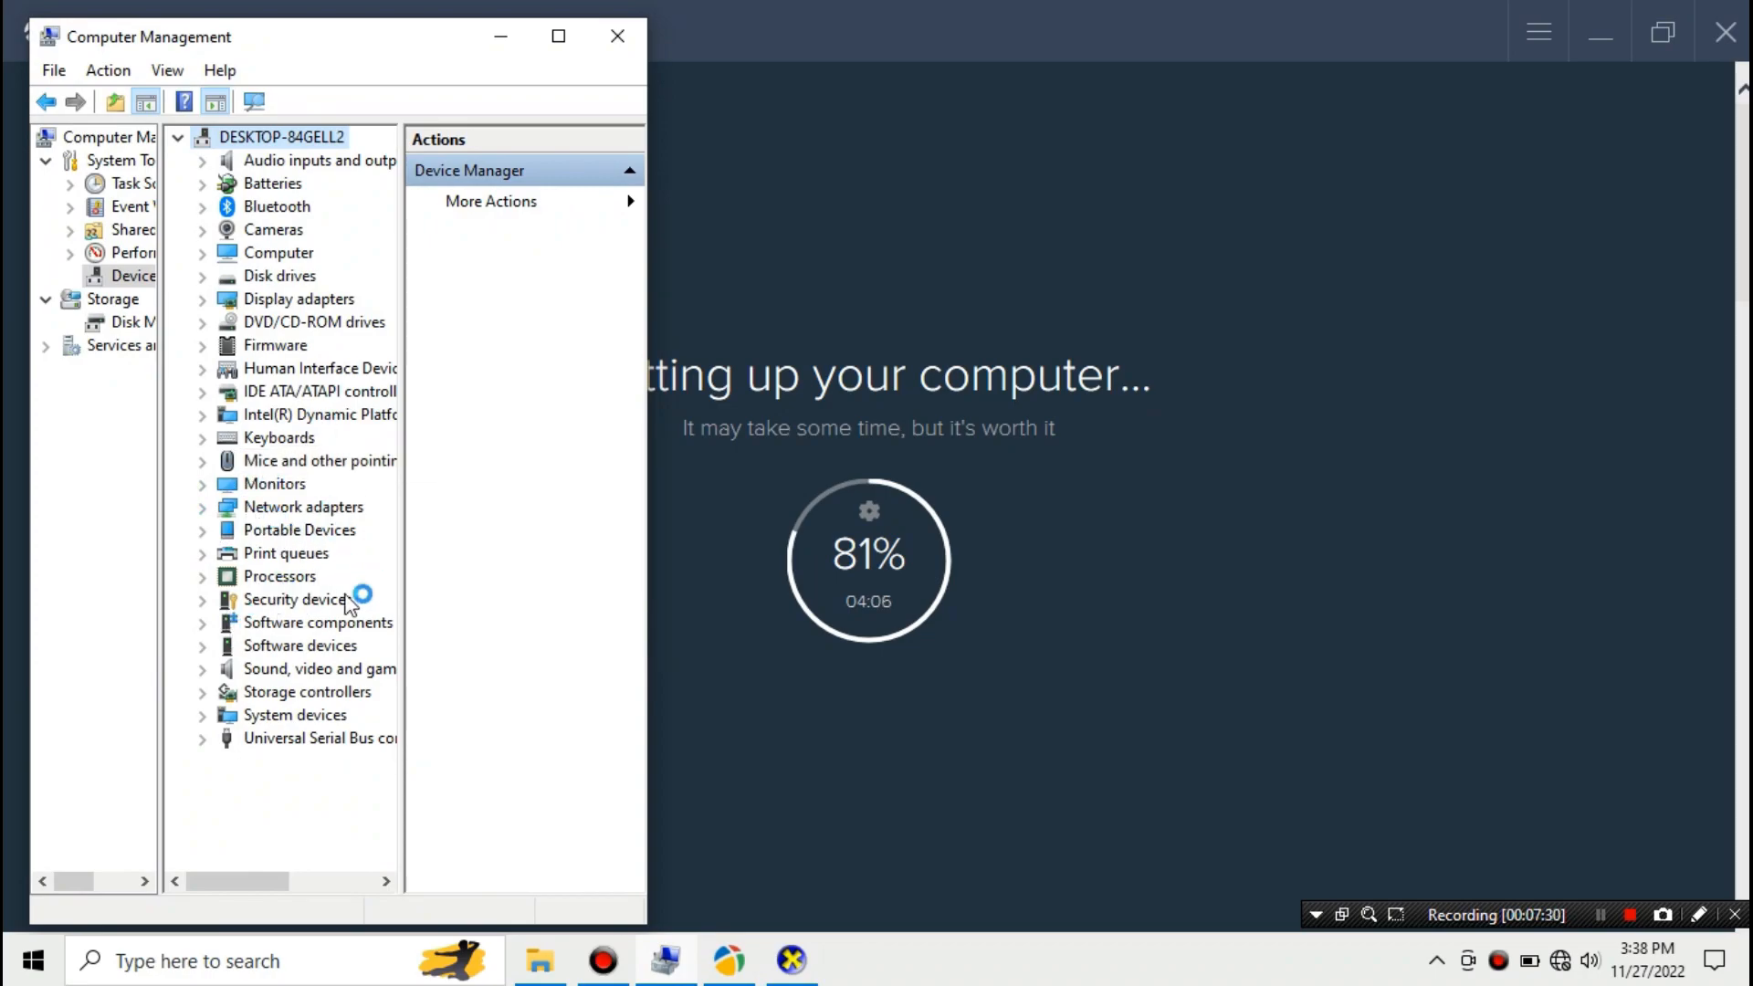
pyautogui.click(202, 462)
pyautogui.click(202, 462)
pyautogui.click(203, 484)
pyautogui.click(203, 485)
pyautogui.click(203, 508)
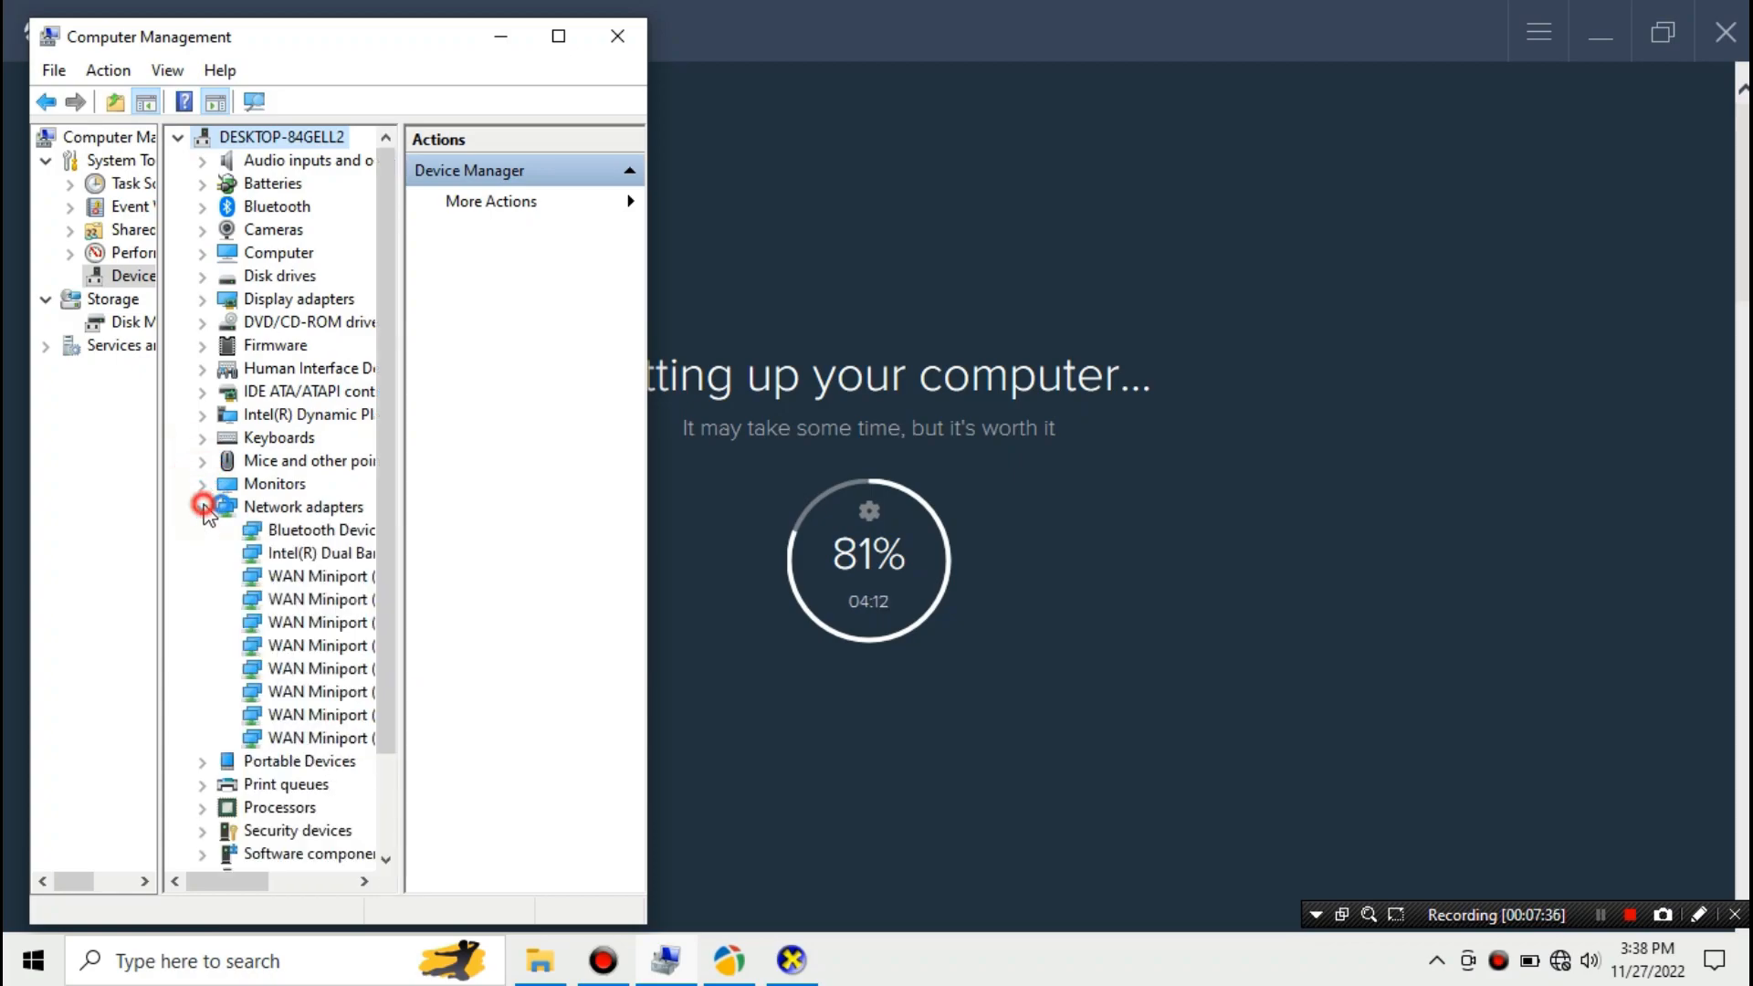
pyautogui.click(203, 508)
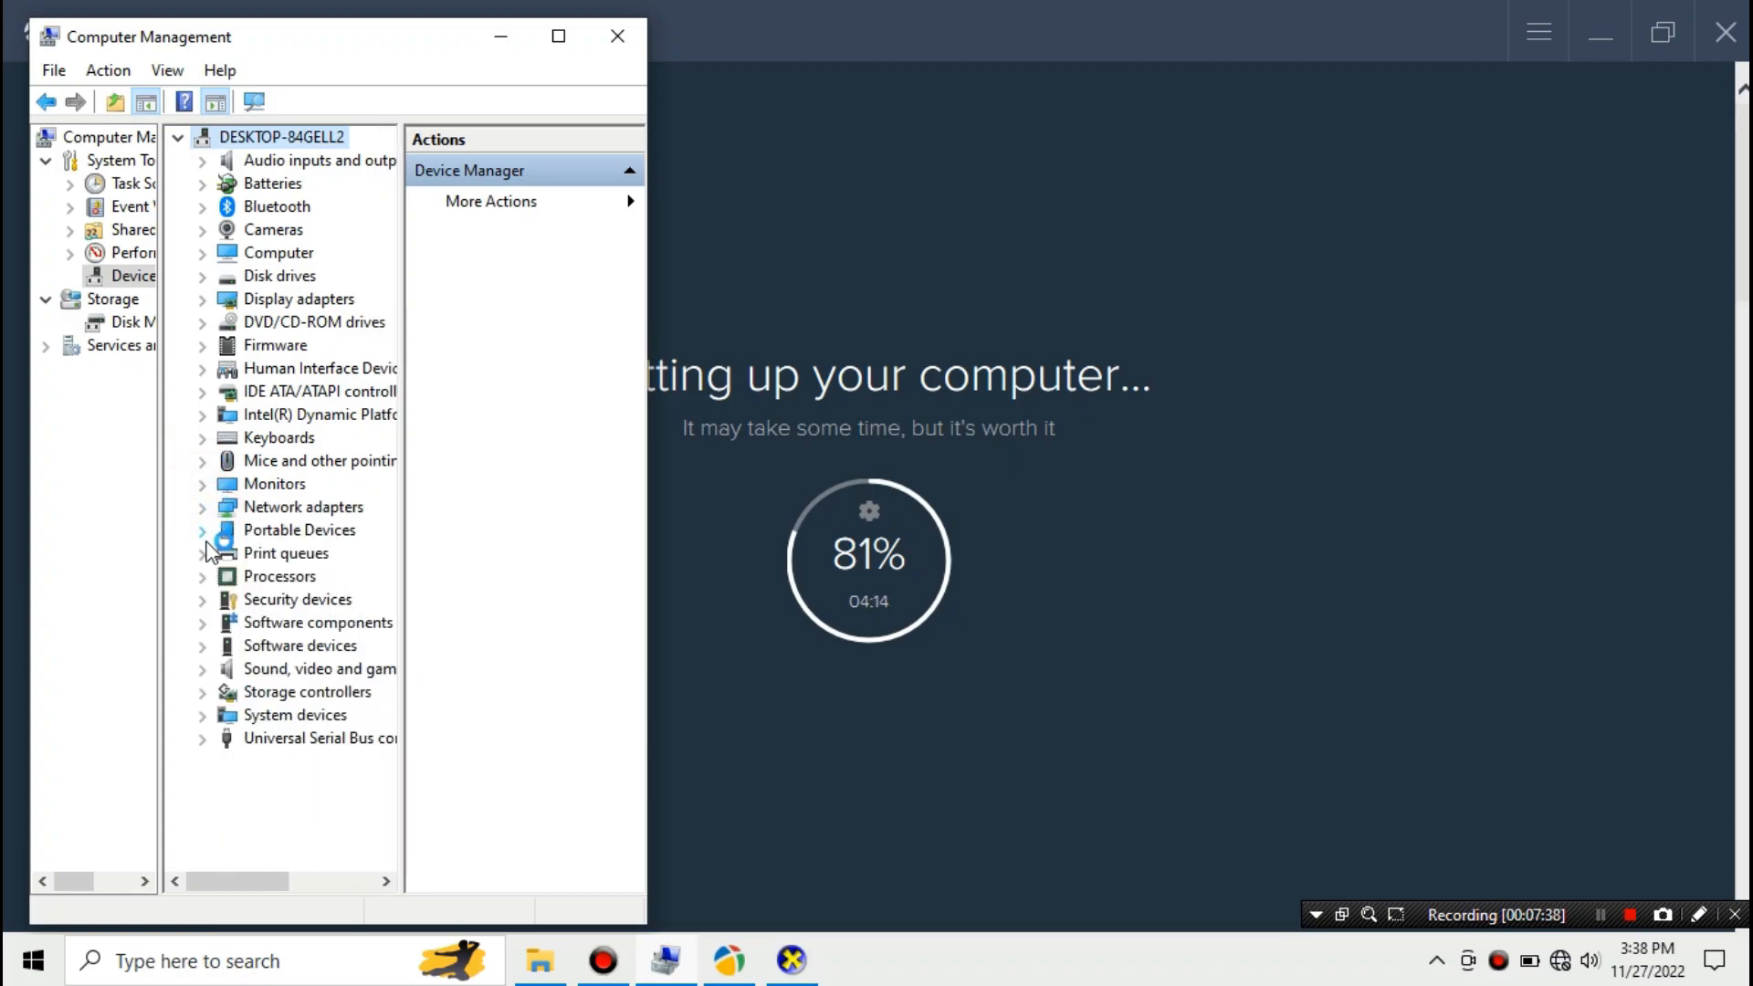
pyautogui.click(203, 530)
pyautogui.click(202, 531)
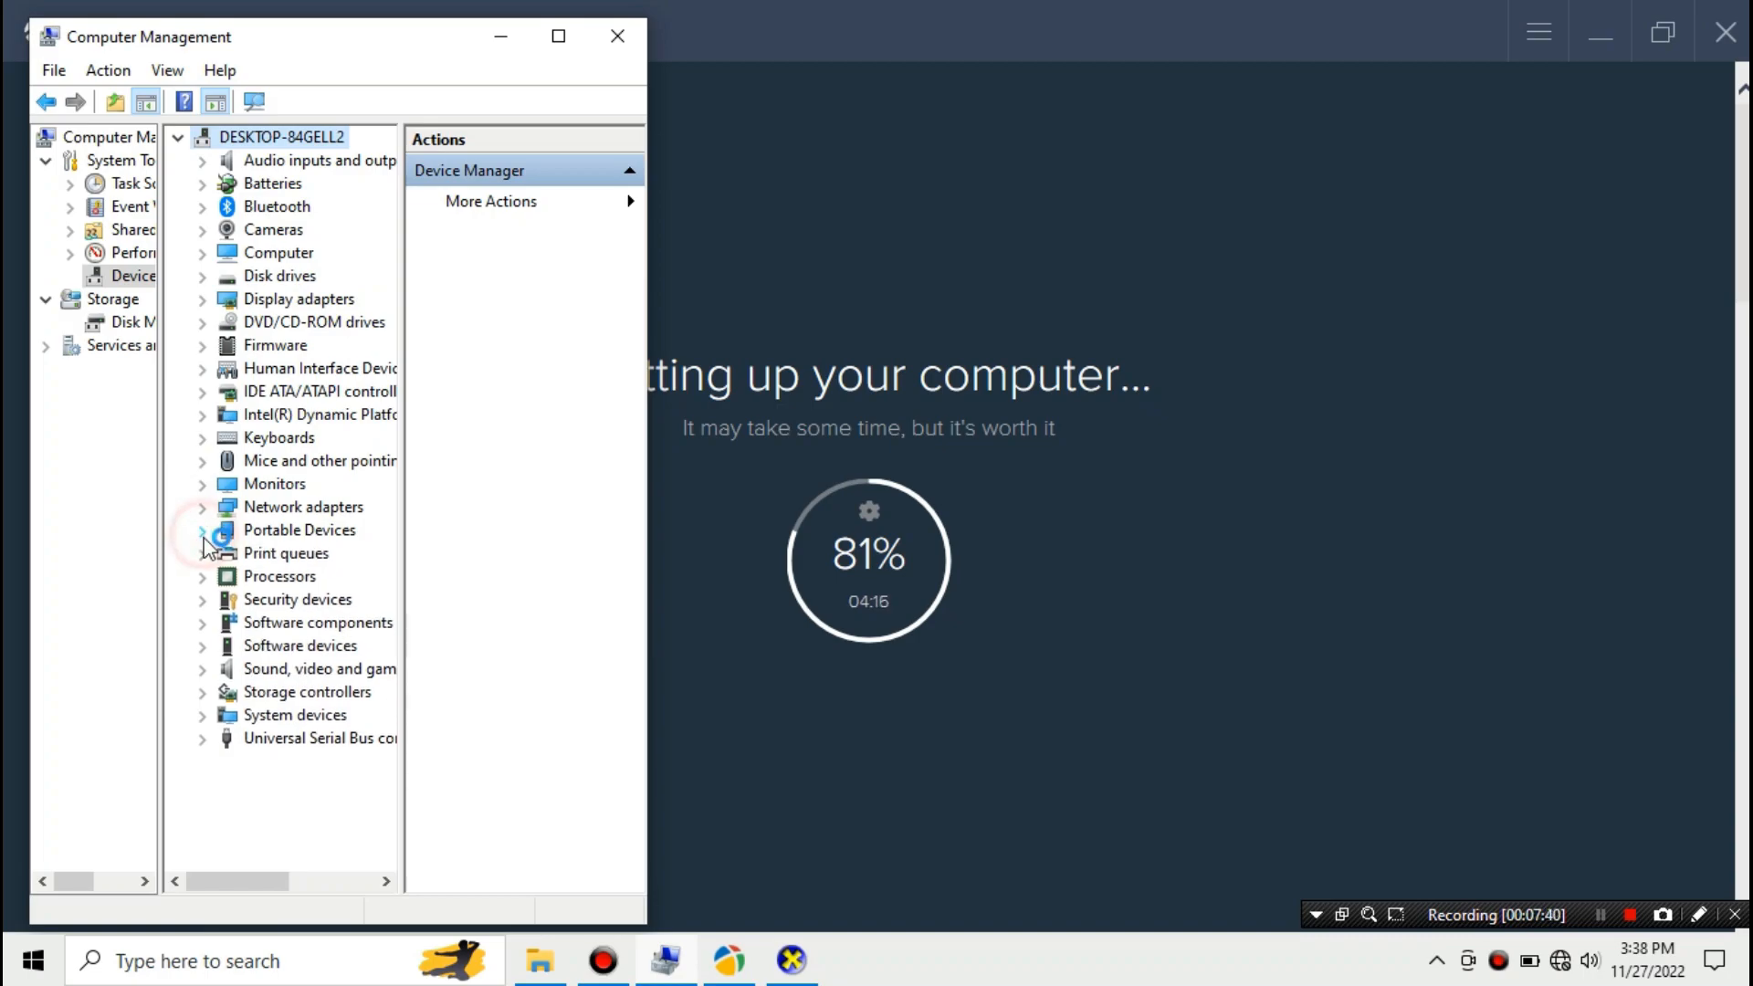
# Examine the Print queues, Processors and Security devices categories, and minimize Computer Management again
pyautogui.click(202, 553)
pyautogui.click(202, 554)
pyautogui.click(203, 576)
pyautogui.click(203, 576)
pyautogui.click(203, 598)
pyautogui.click(203, 599)
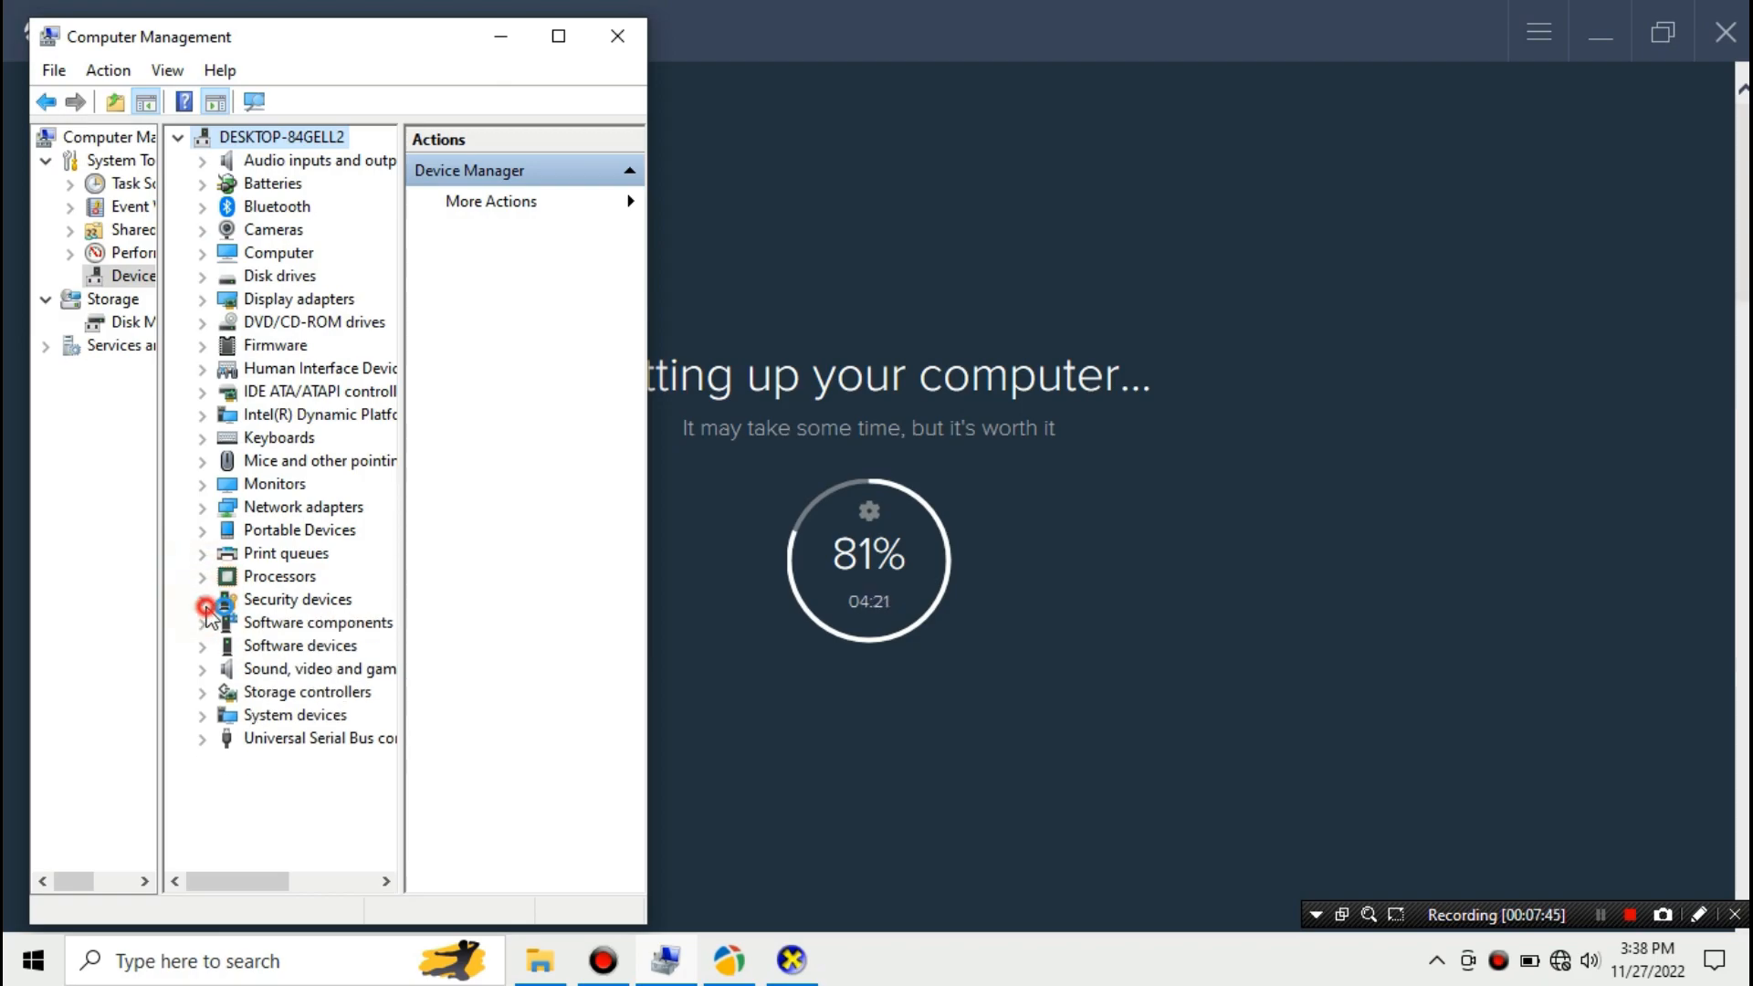
pyautogui.click(505, 42)
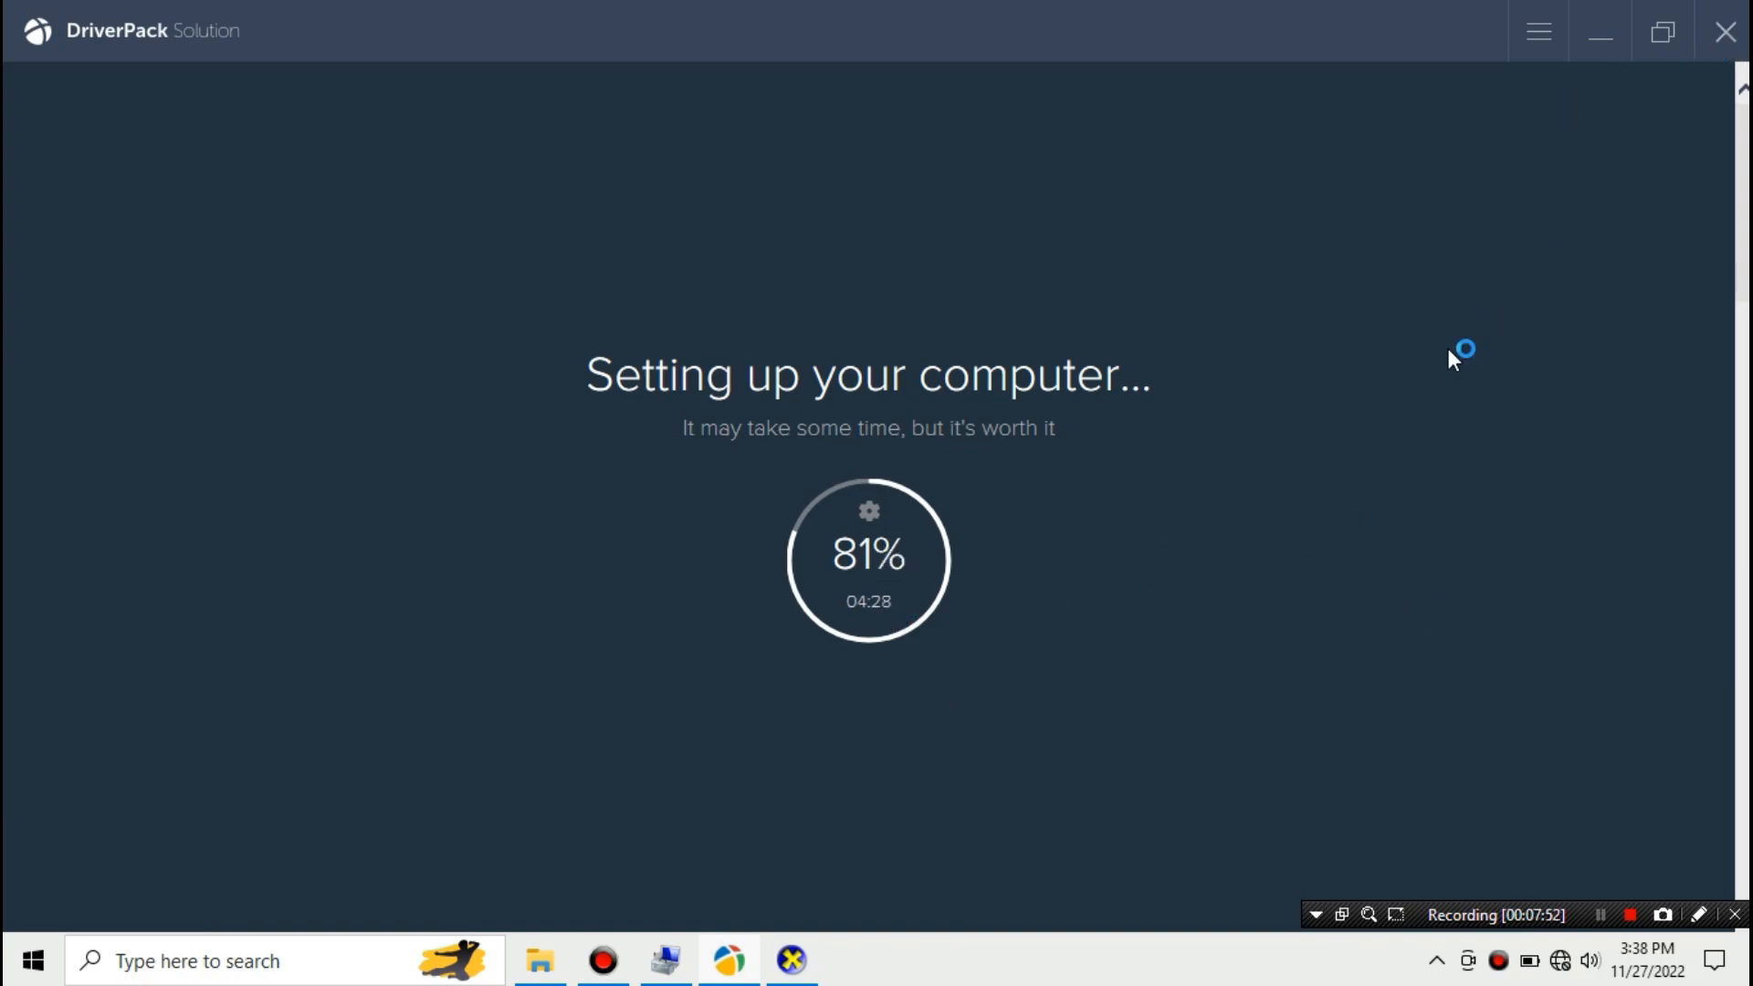
# Check the status of the remaining drivers in DriverPack and finish the completed installation
pyautogui.scroll(-15, 1448, 348)
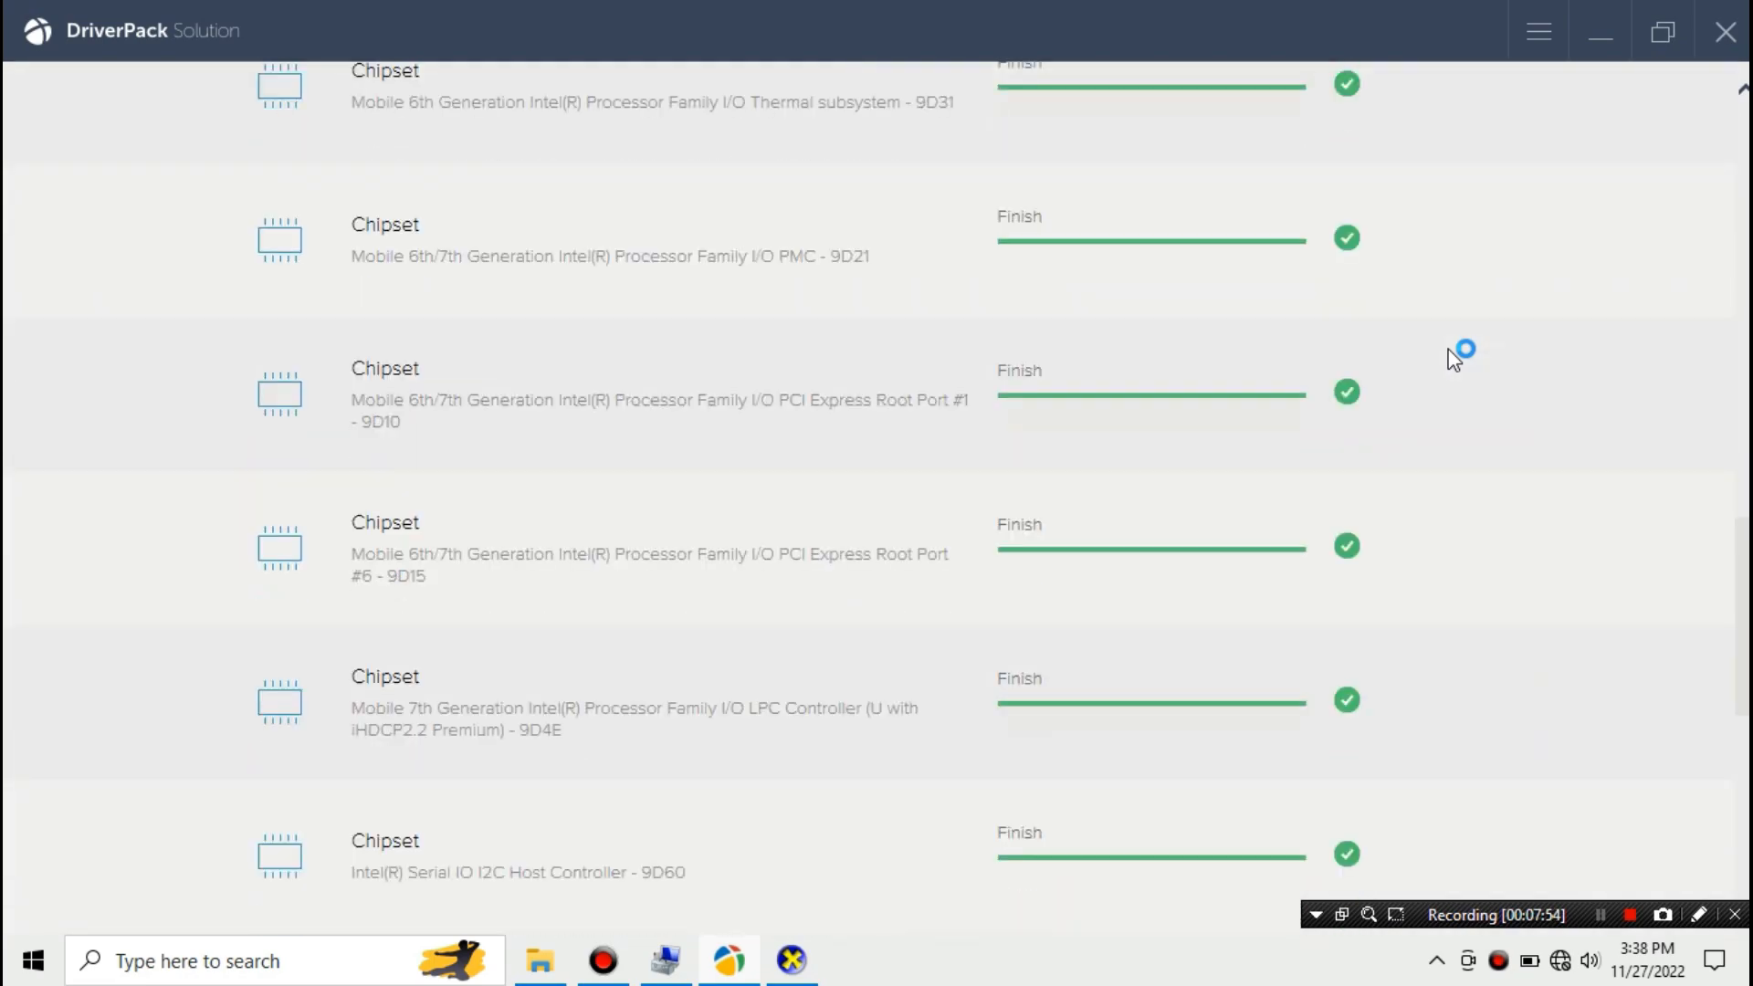
pyautogui.scroll(-8, 1450, 351)
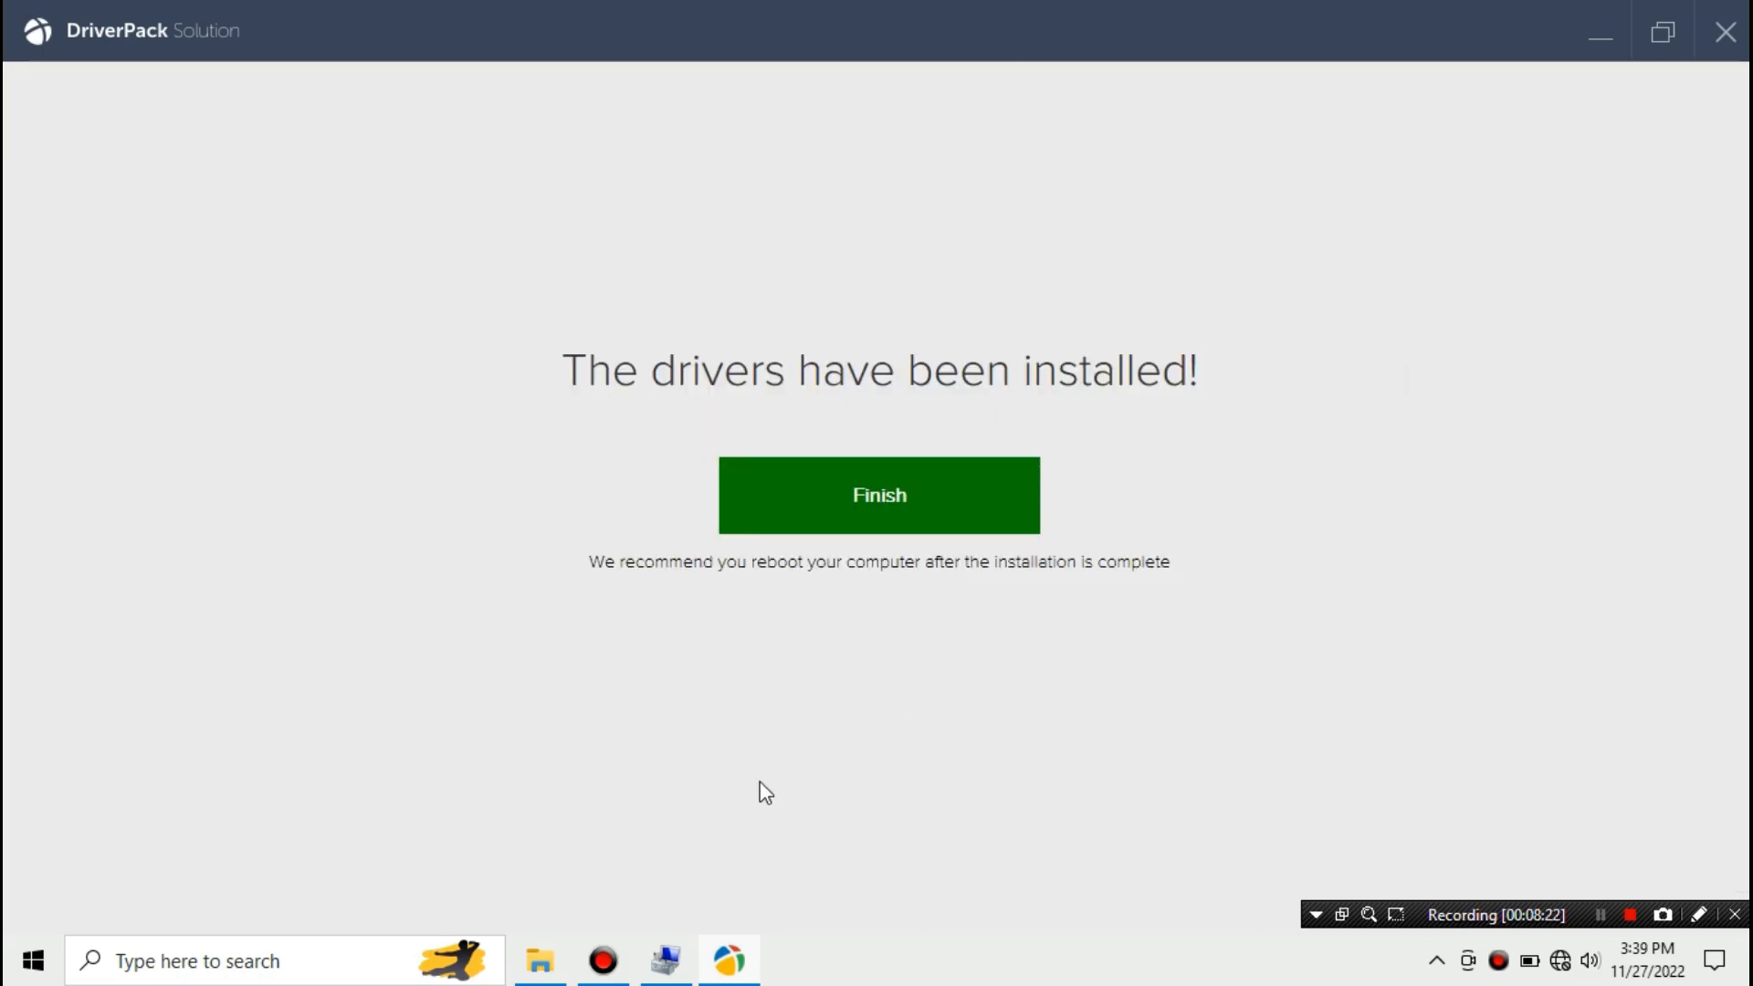
pyautogui.click(883, 520)
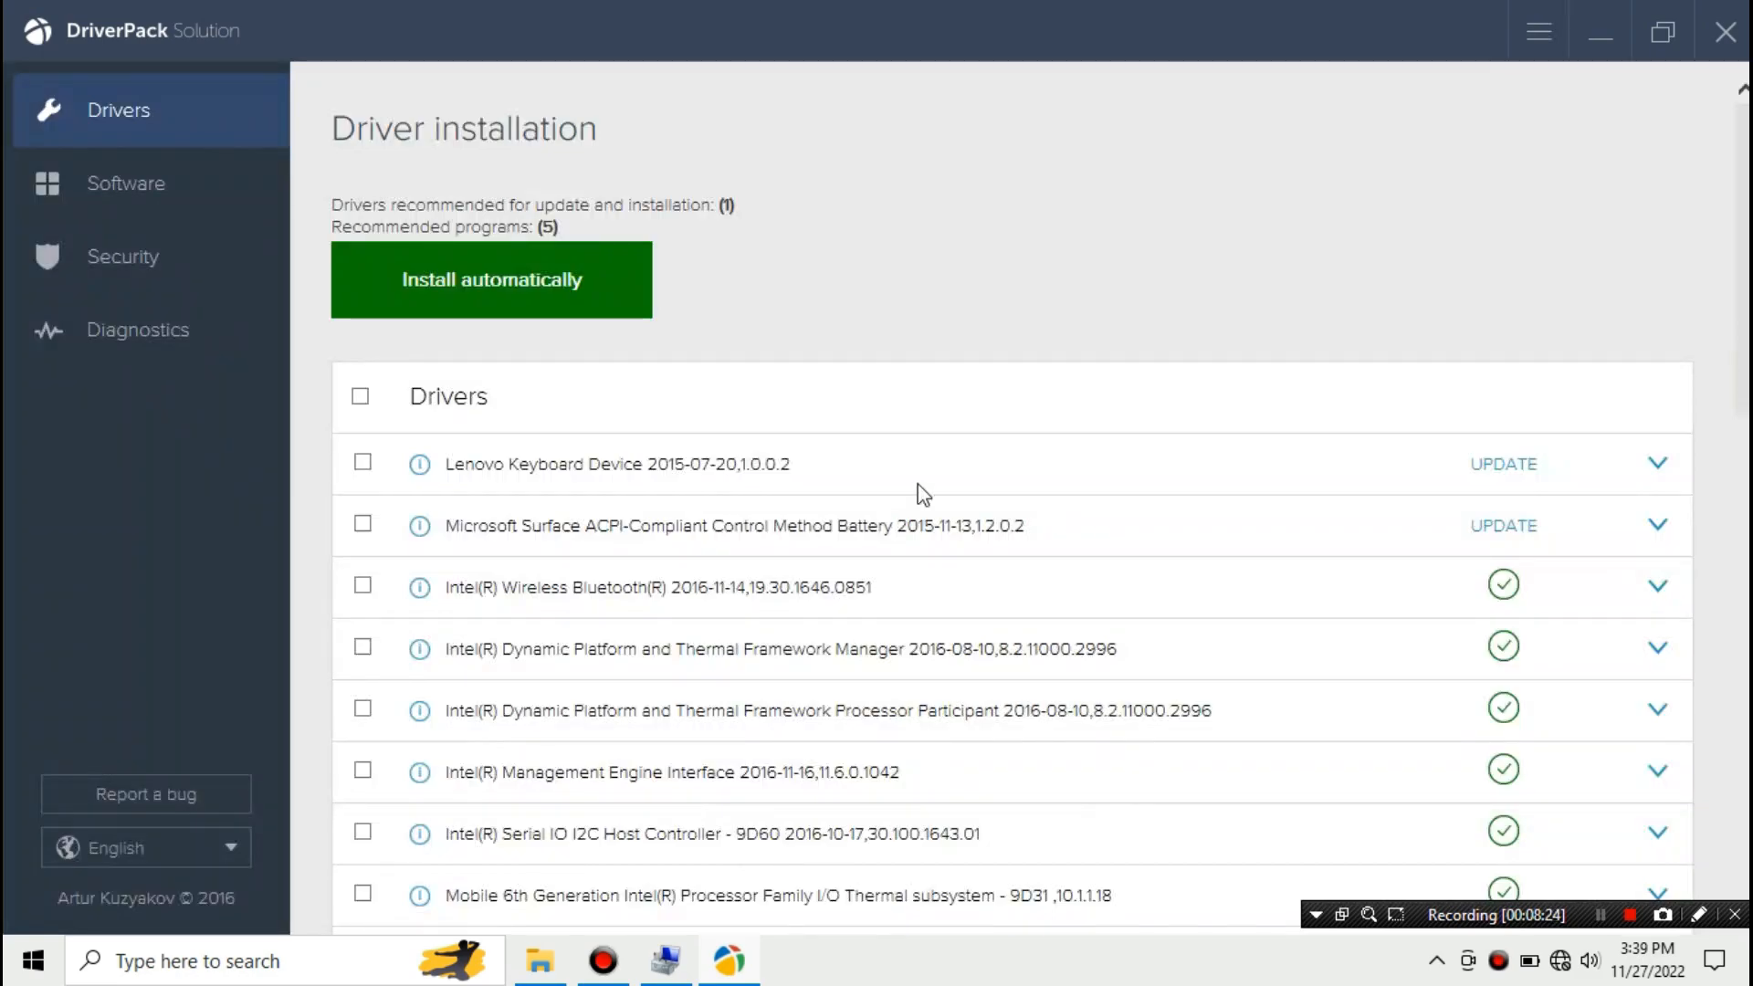
# Close DriverPack and its DVD Drive (H:) folder, and check the device list in Computer Management before closing it too
pyautogui.click(1725, 37)
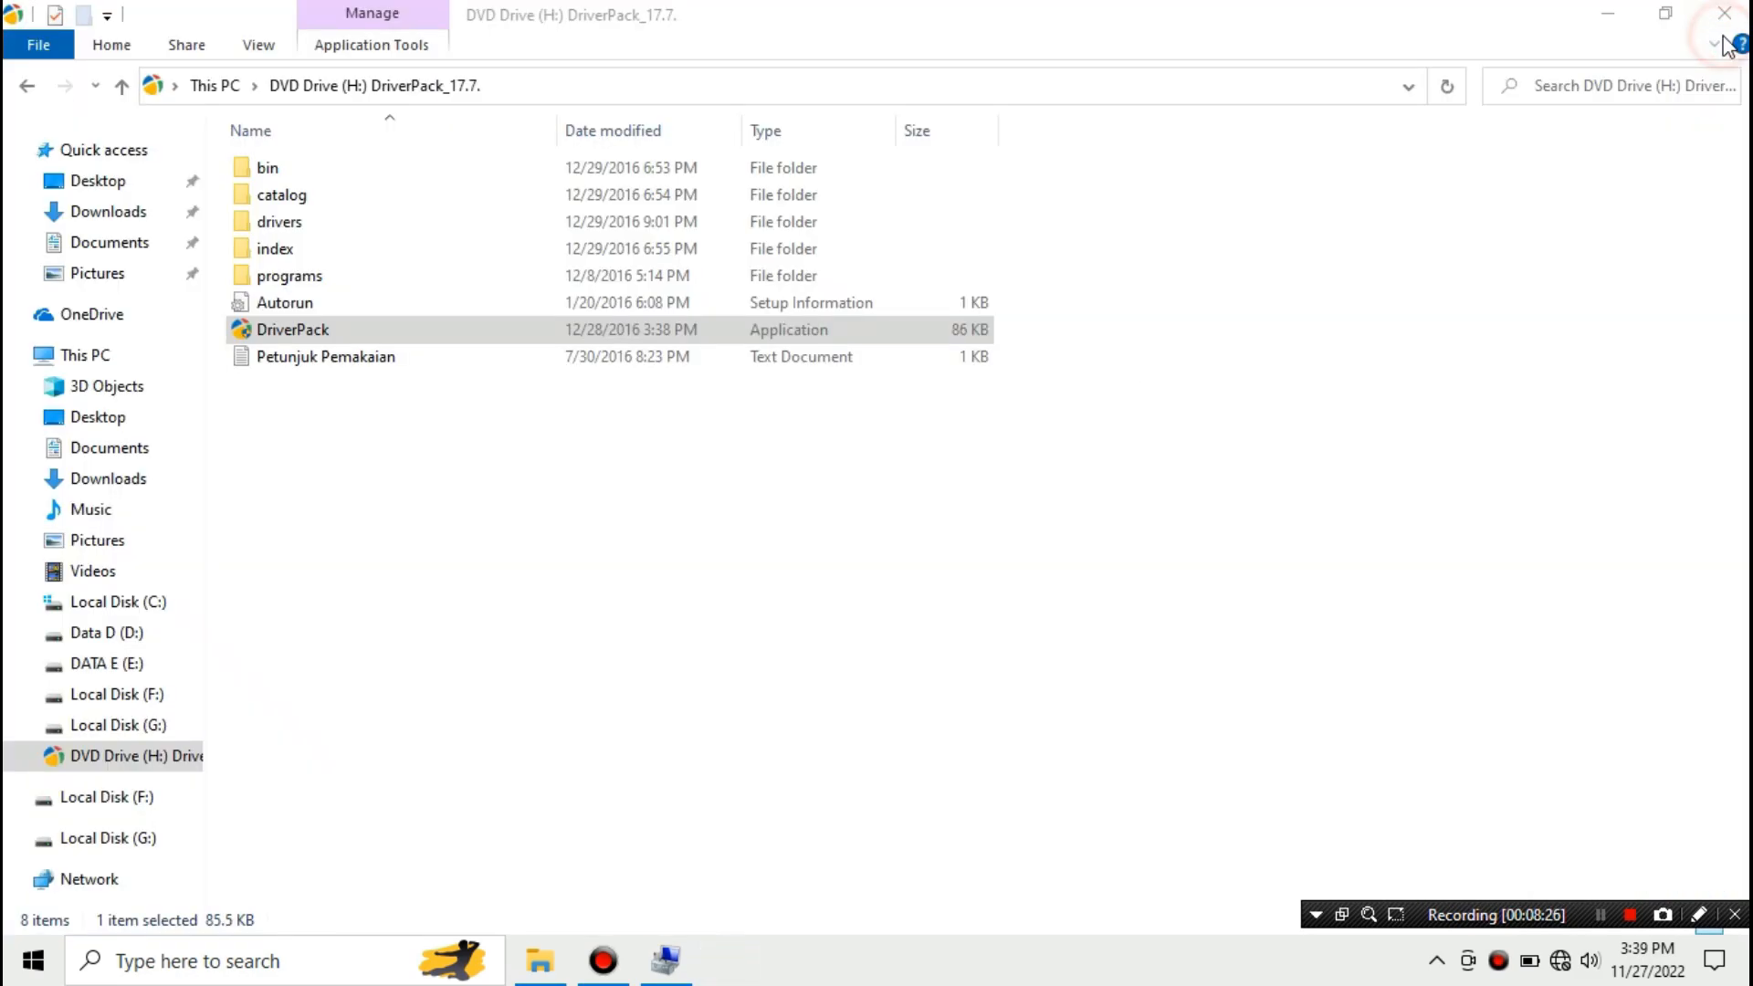
pyautogui.click(1724, 13)
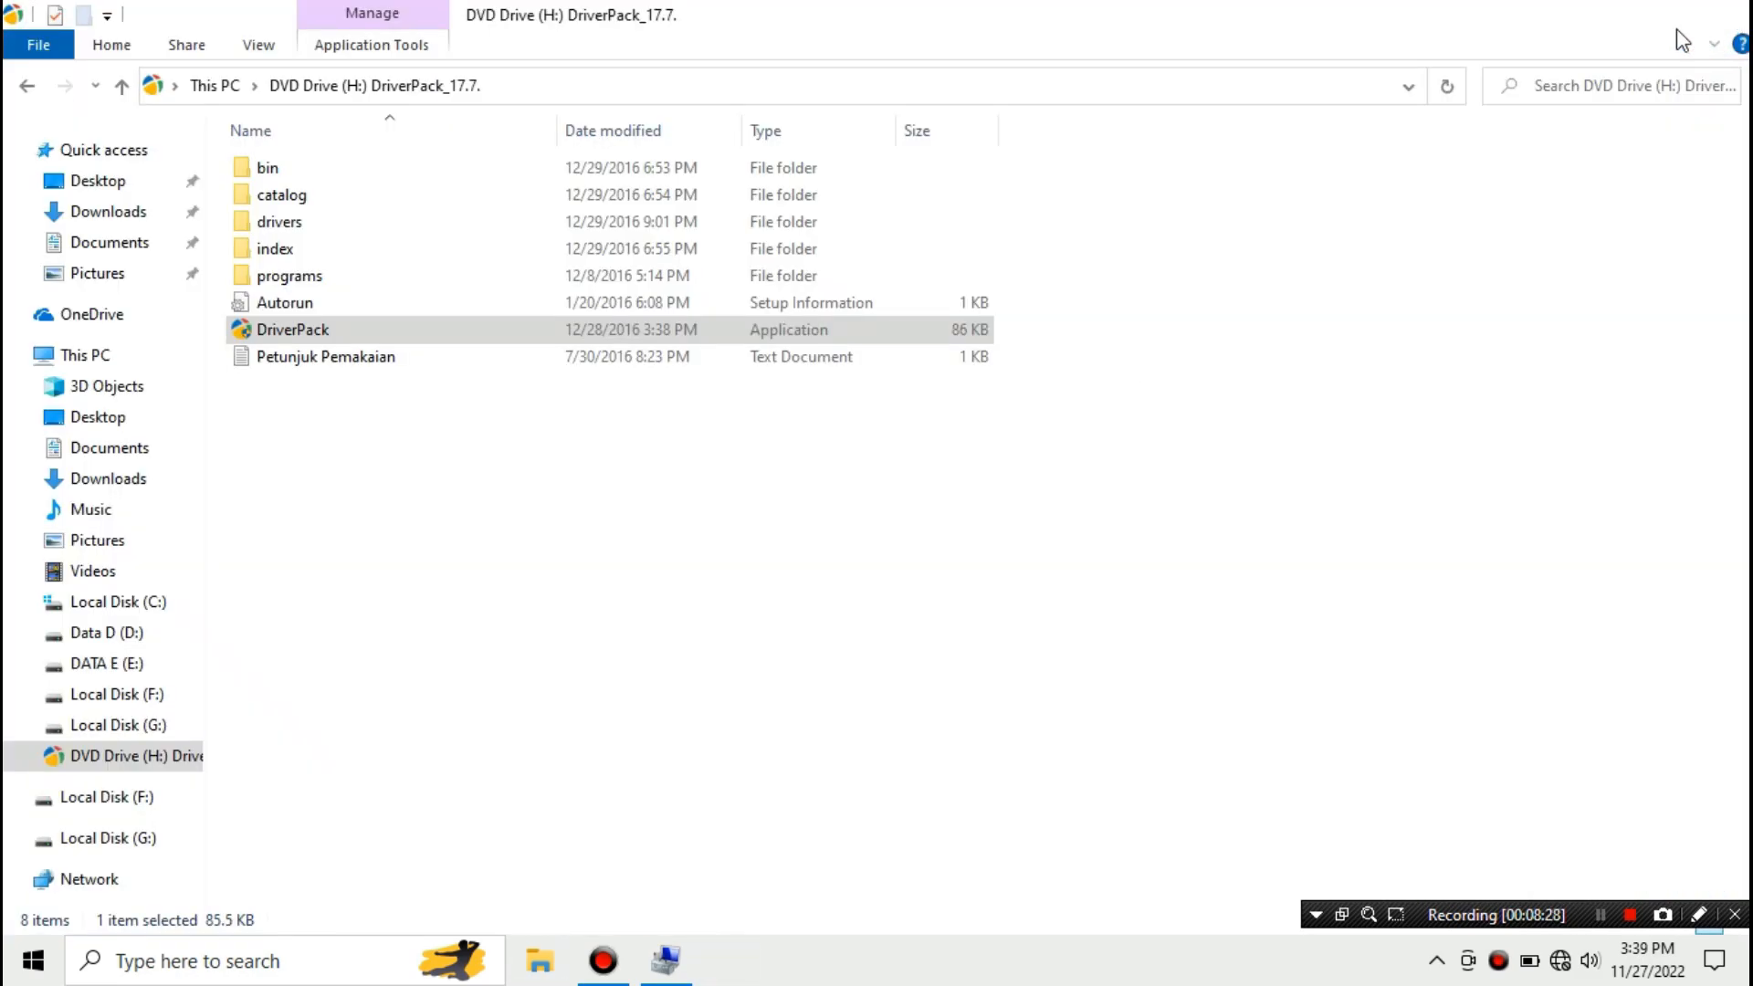
pyautogui.click(667, 963)
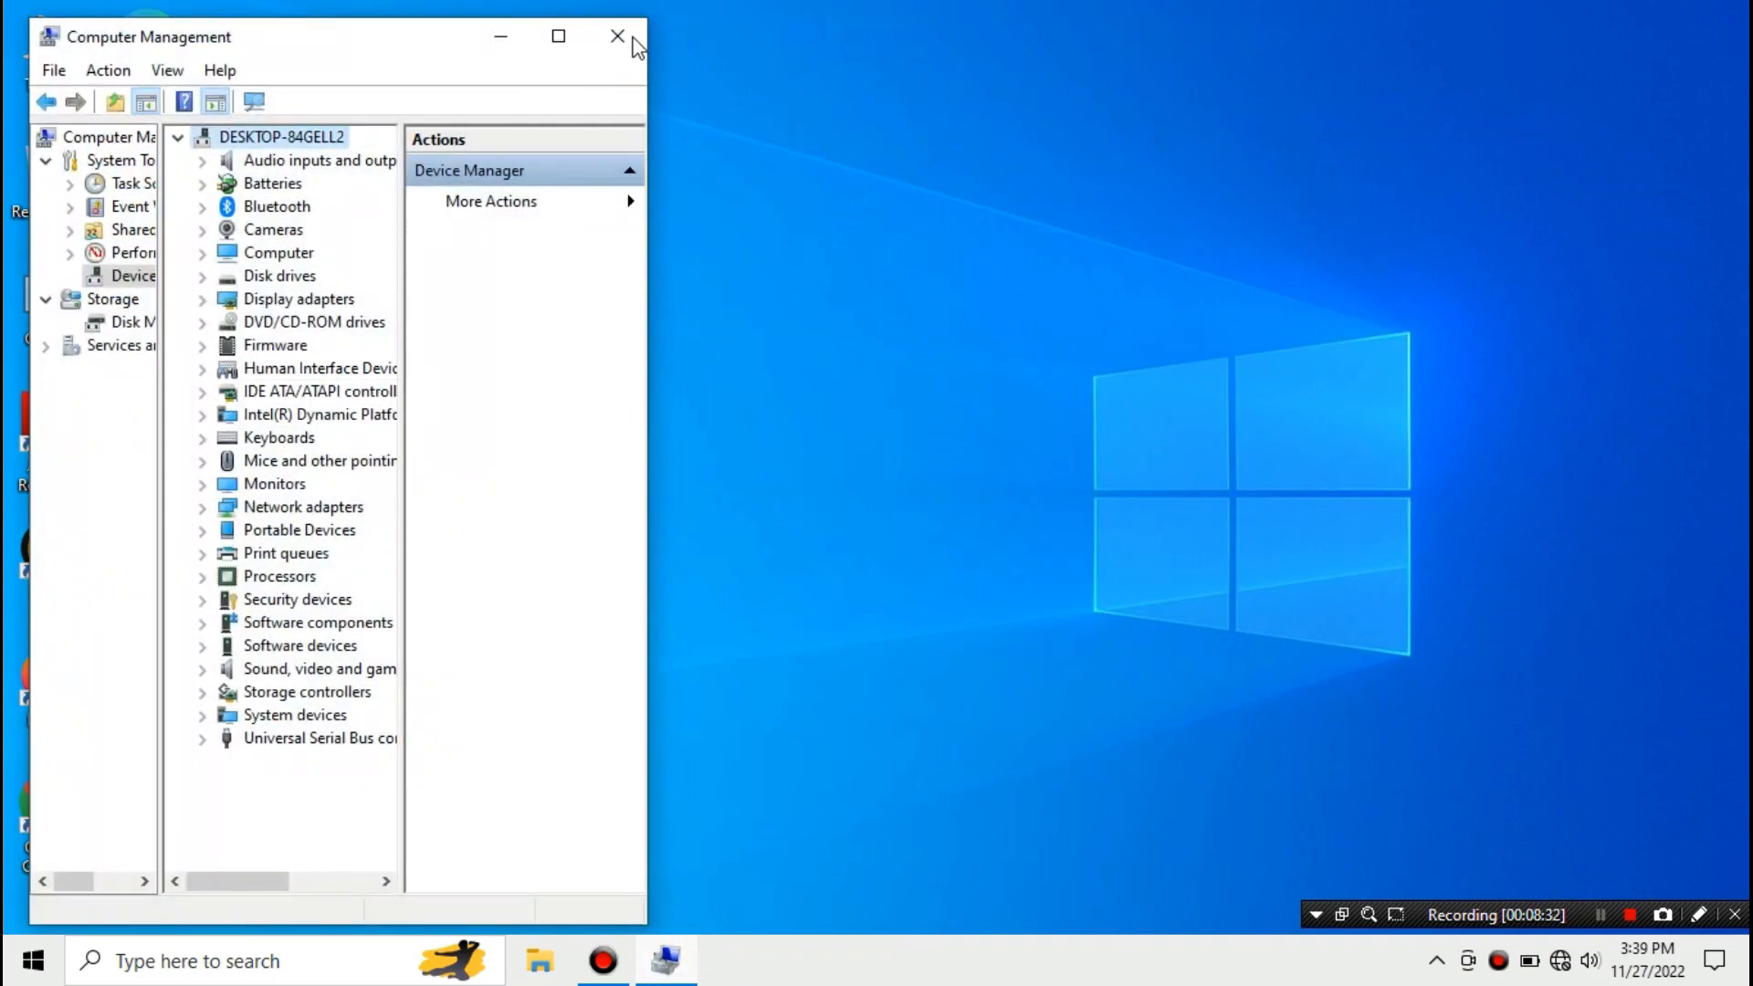
pyautogui.click(636, 41)
# Refresh the Windows desktop twice
pyautogui.rightClick(677, 364)
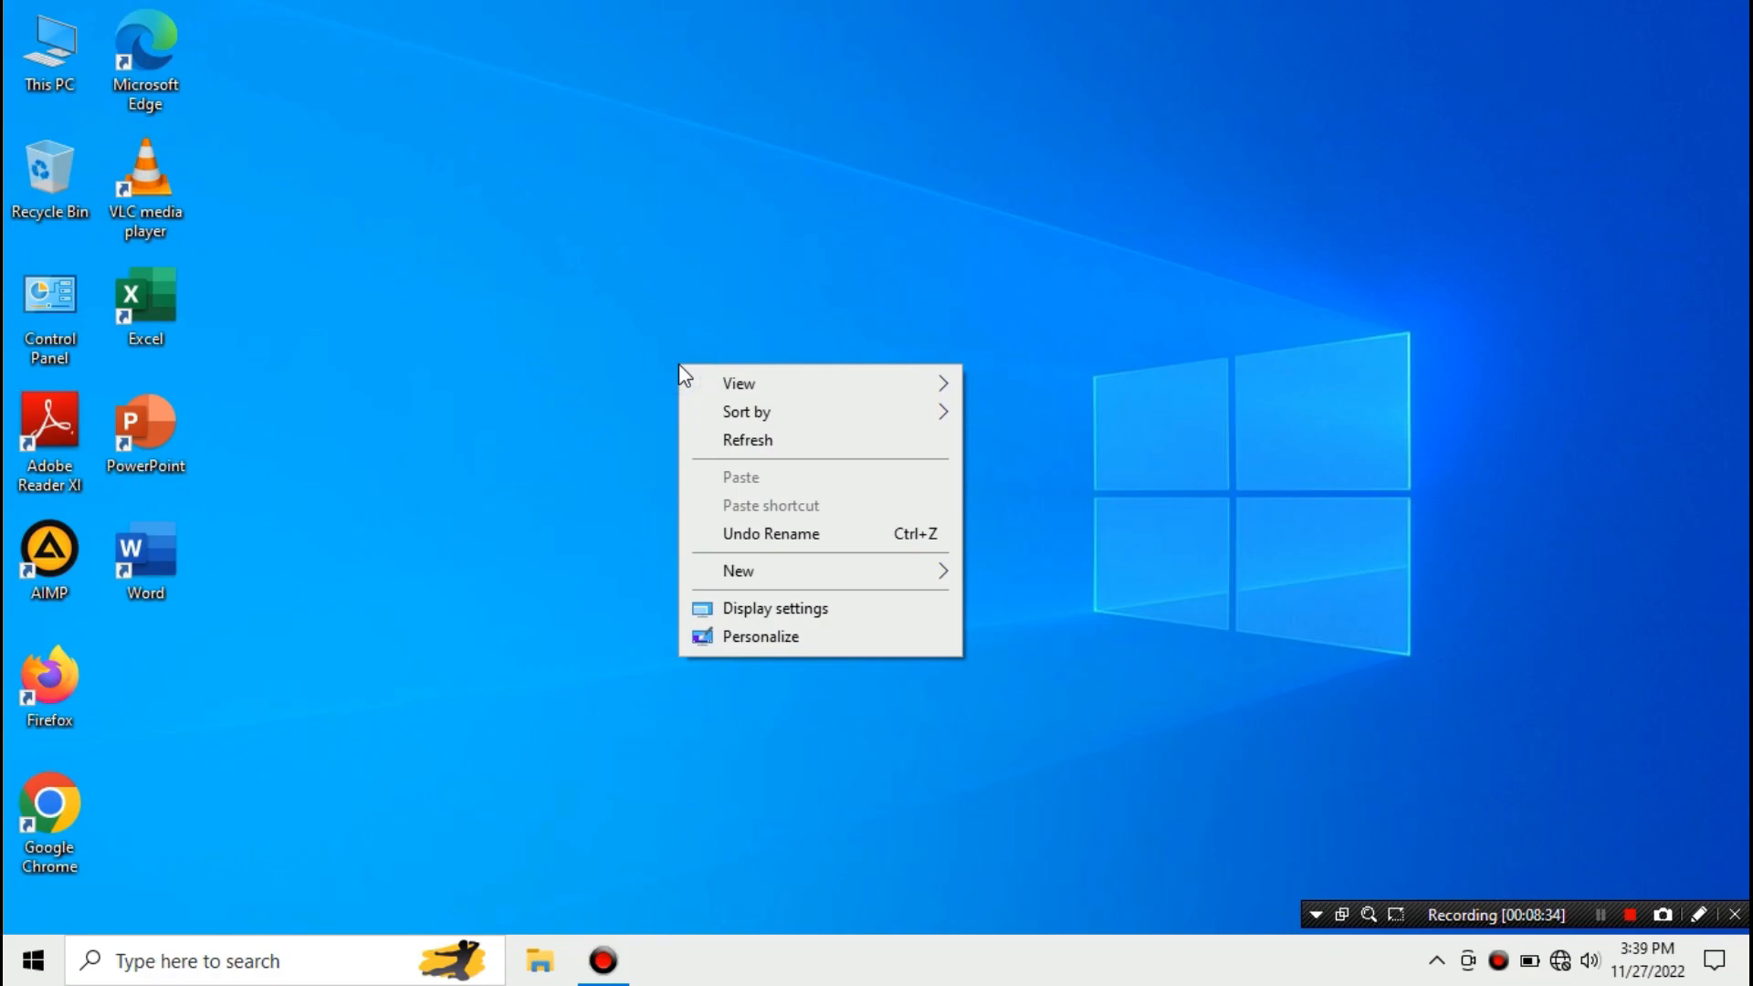
pyautogui.click(732, 444)
pyautogui.rightClick(732, 442)
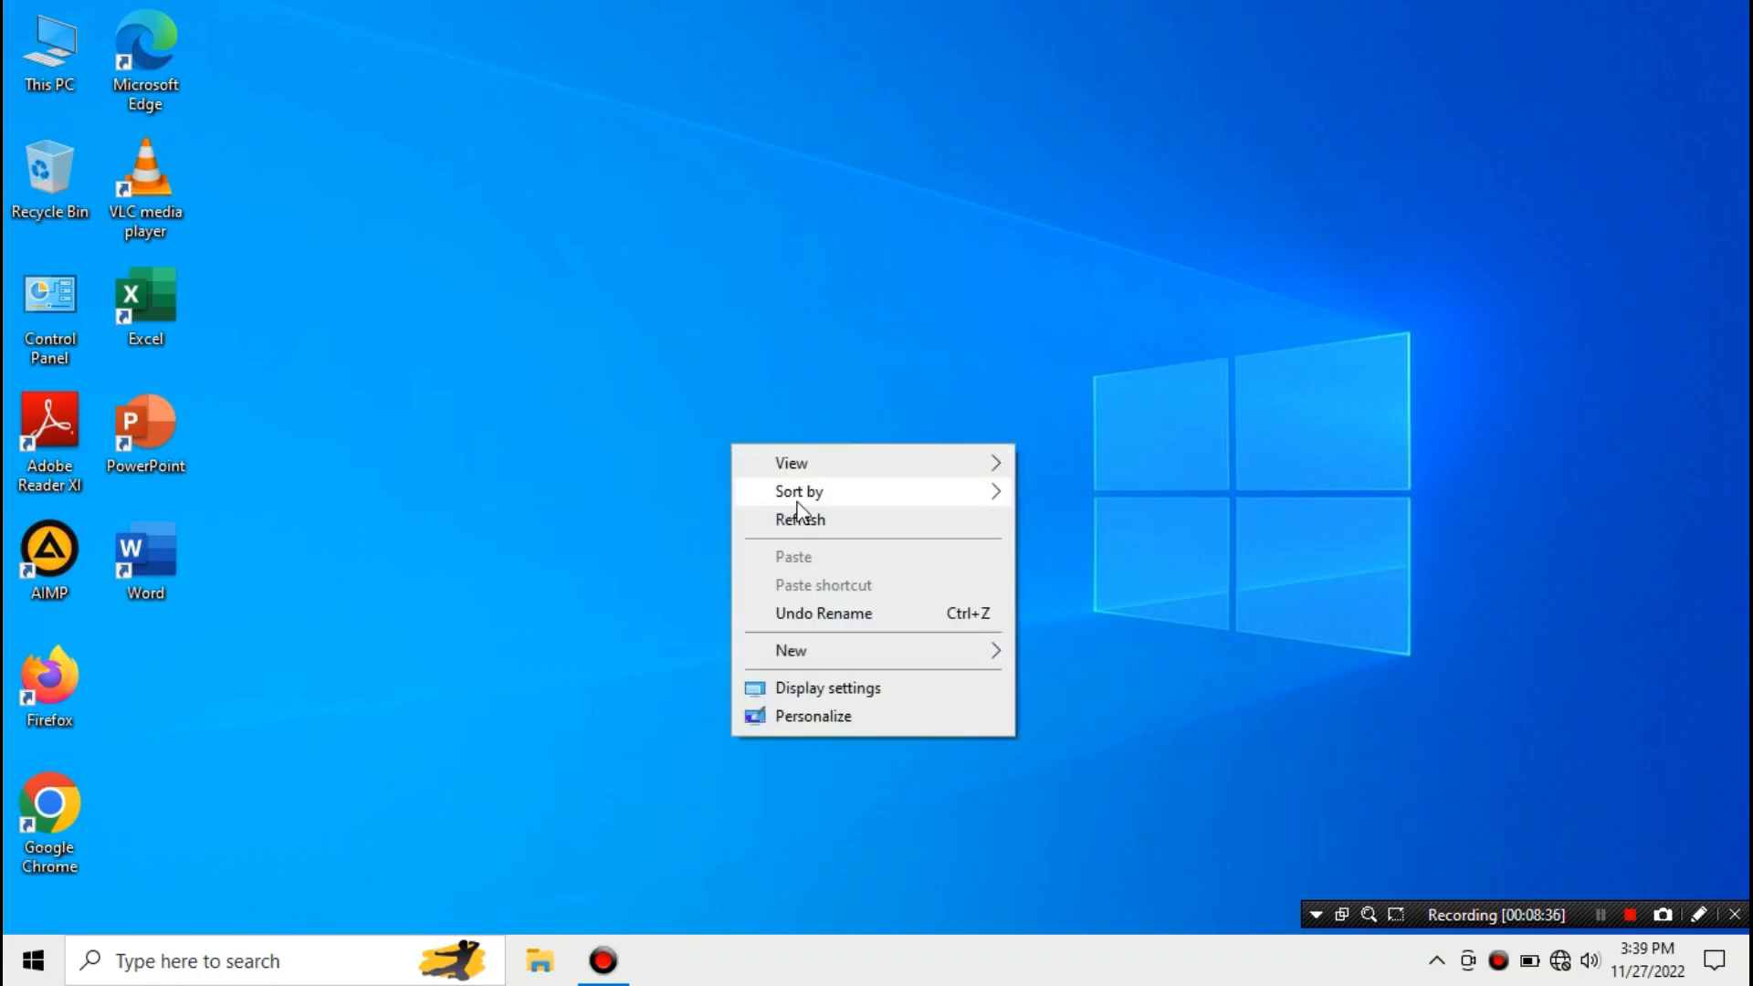
pyautogui.click(808, 523)
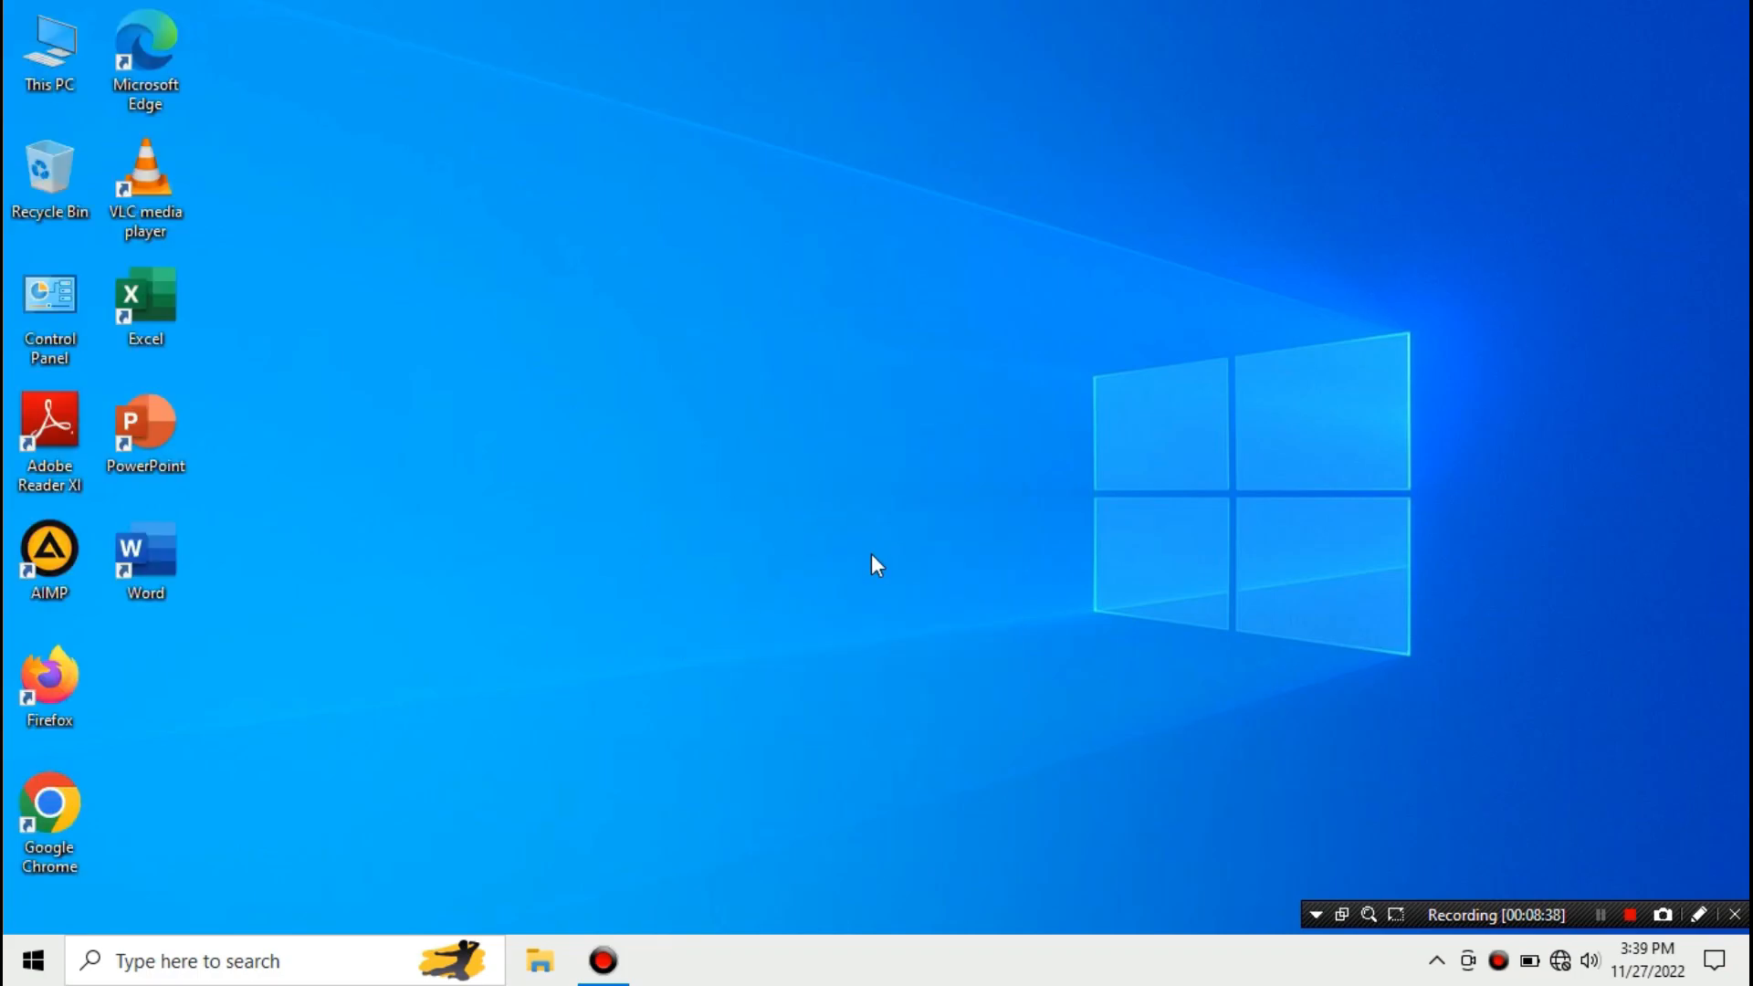